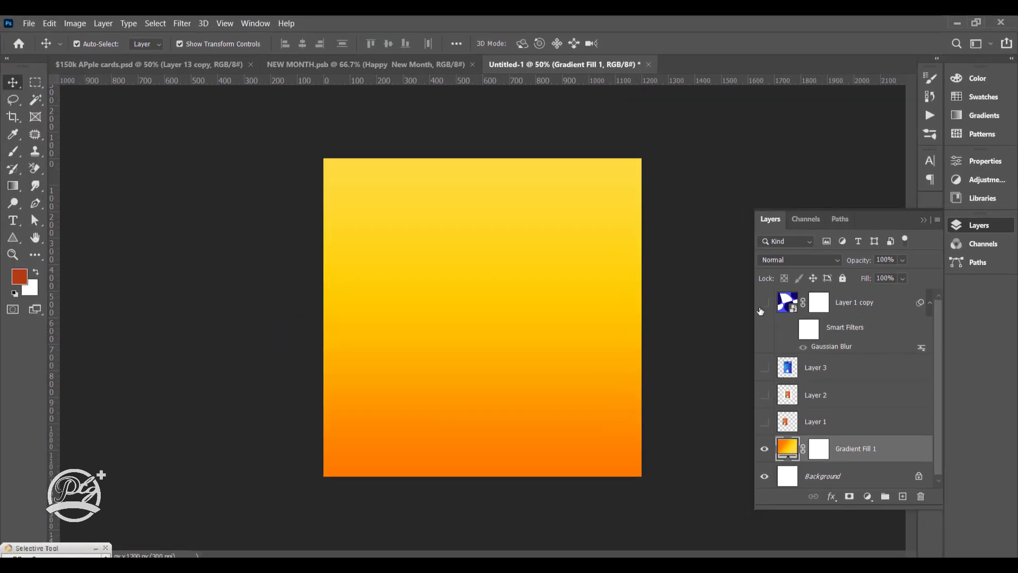
Show Layers 1 and 2, leave Layer 3 hidden, and delete the white-background iTunes card on Layer 2.
left_click(764, 422)
left_click(764, 395)
left_click(765, 368)
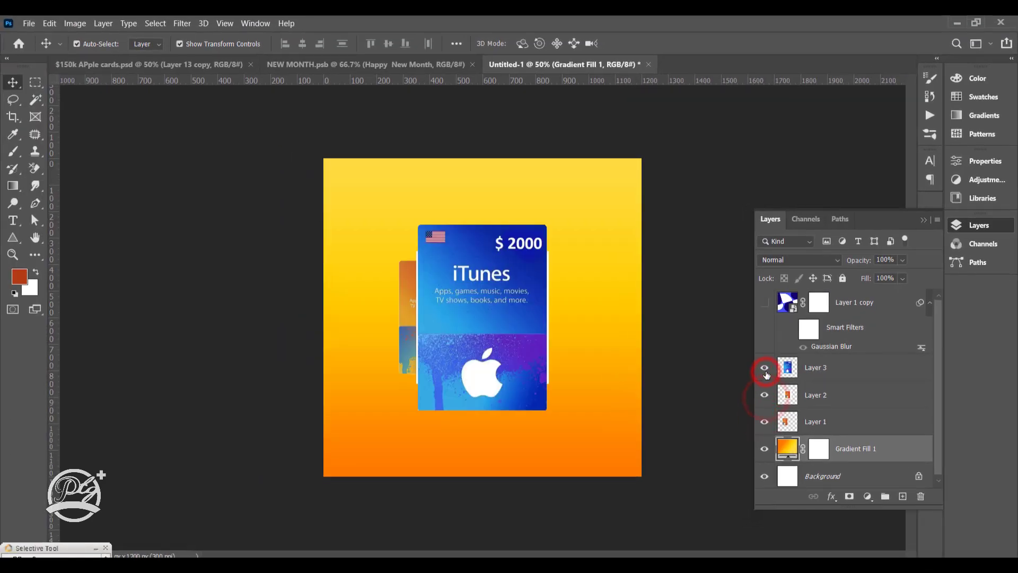
left_click(762, 363)
left_click(525, 293)
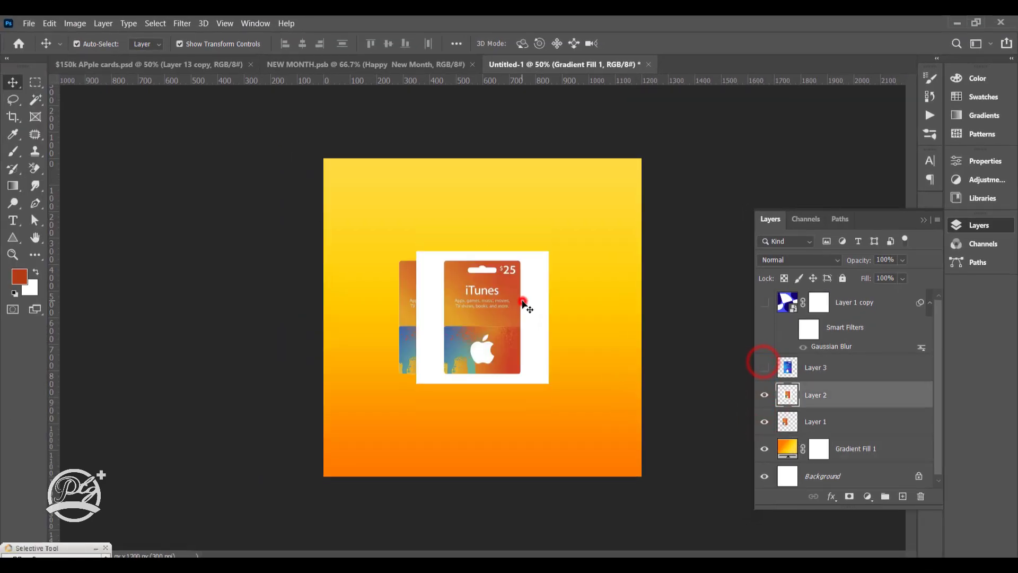
left_click_drag(487, 296, 559, 300)
key("Delete")
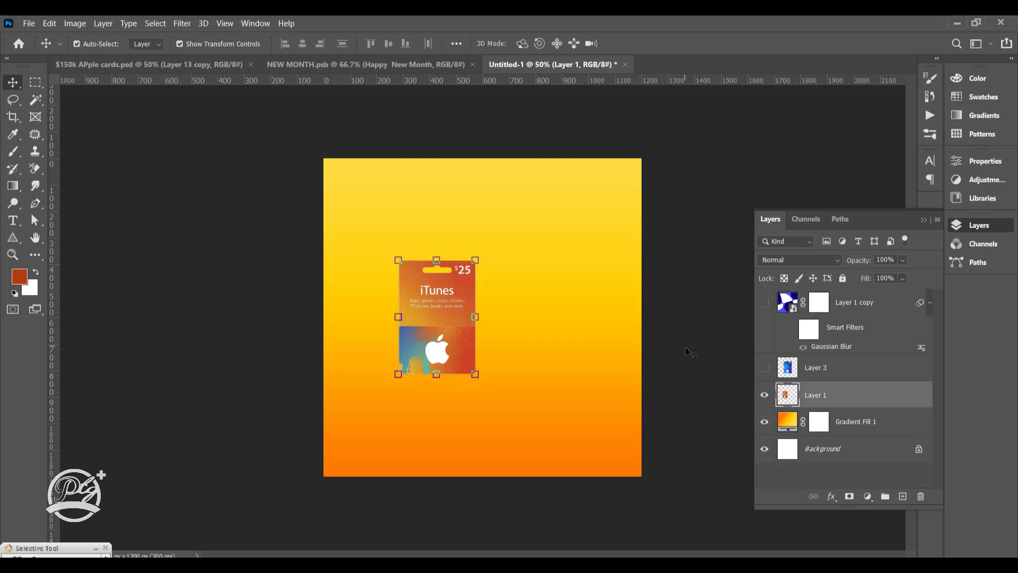
Preview Layer 3 and the blue pattern layer, and hide the $25 card on Layer 1.
left_click(764, 369)
left_click(764, 367)
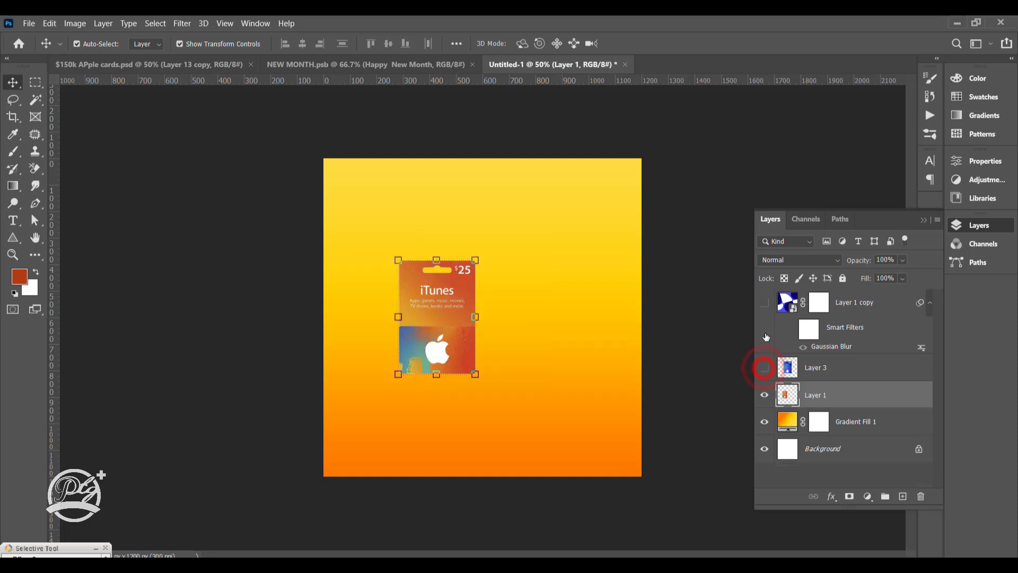
left_click(765, 303)
left_click(765, 303)
left_click(764, 396)
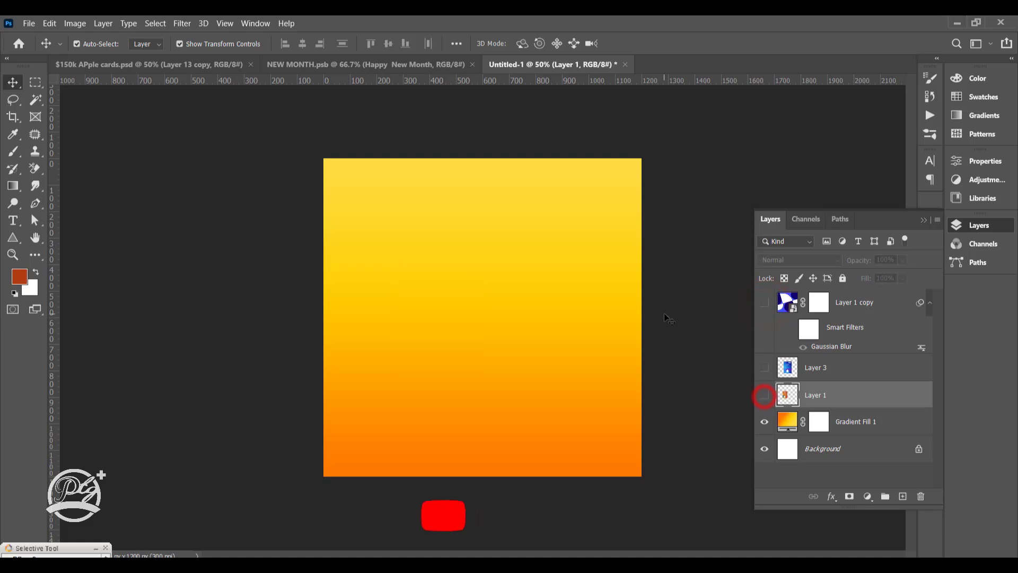
Show the blue pattern on Layer 1 copy and set it to Overlay blend mode with 26% fill.
left_click(764, 302)
left_click(852, 305)
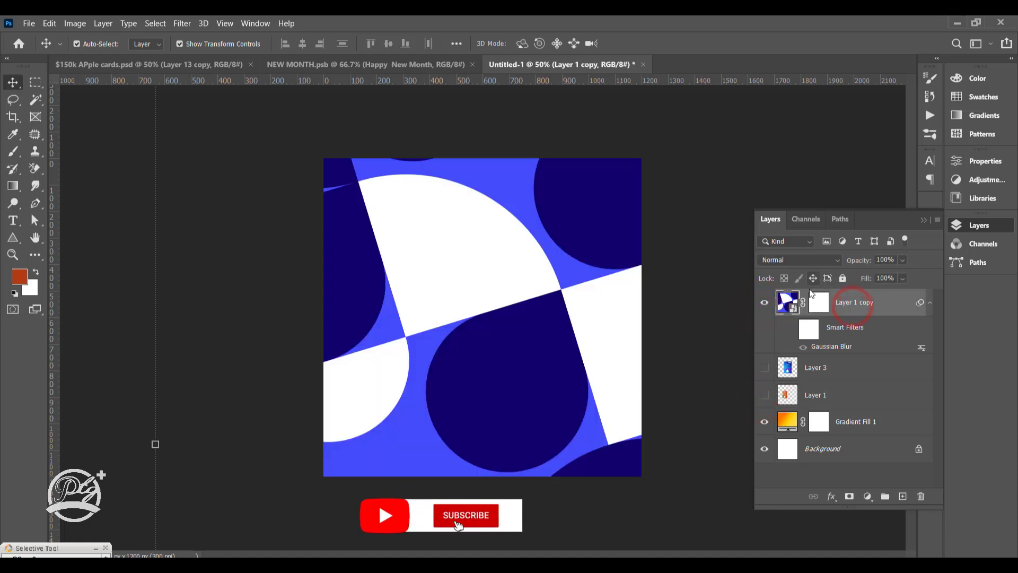
left_click(764, 302)
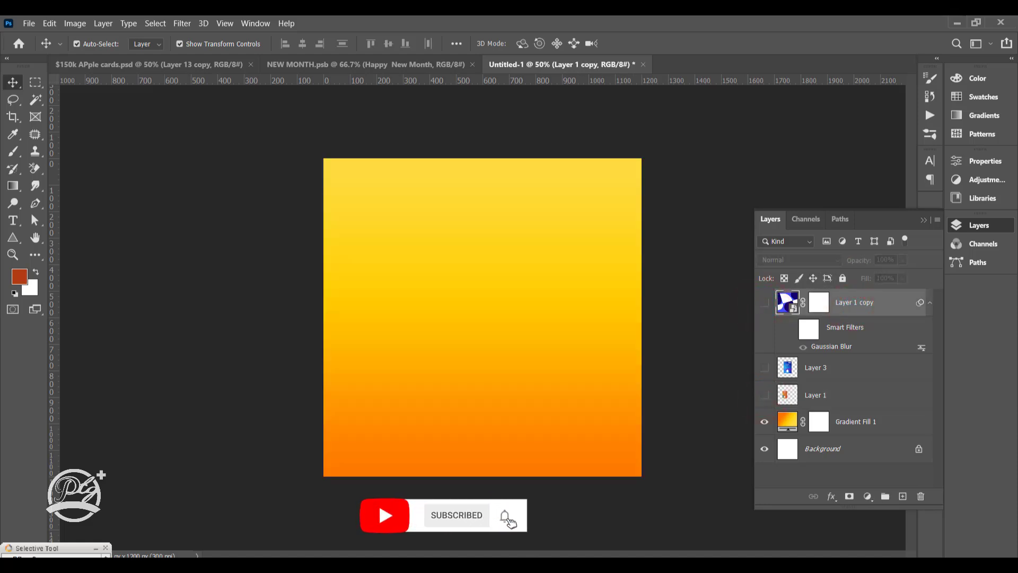
left_click(282, 98)
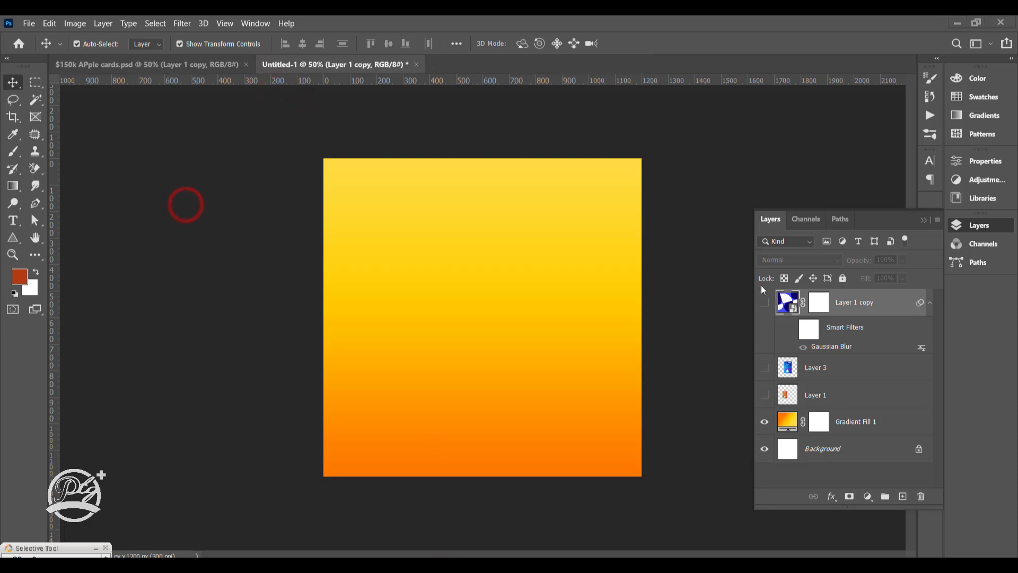
left_click(765, 305)
left_click(795, 259)
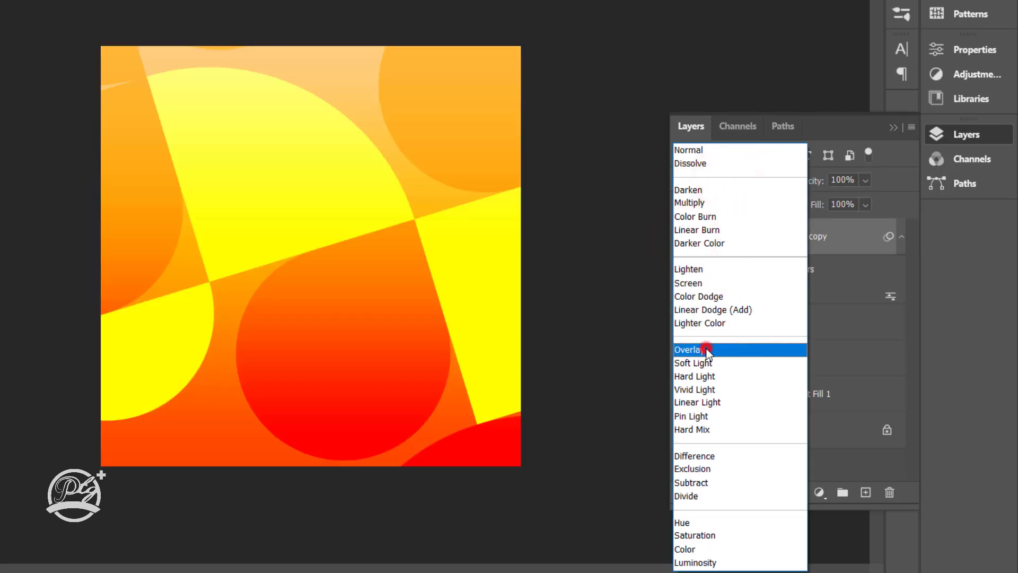
left_click(707, 350)
left_click_drag(827, 206, 817, 208)
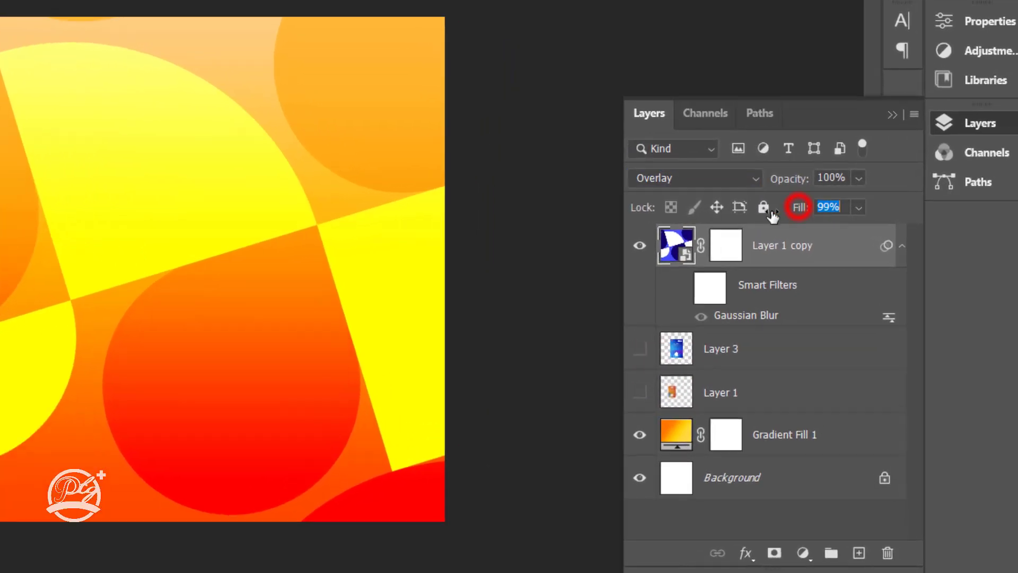
left_click_drag(752, 212, 751, 213)
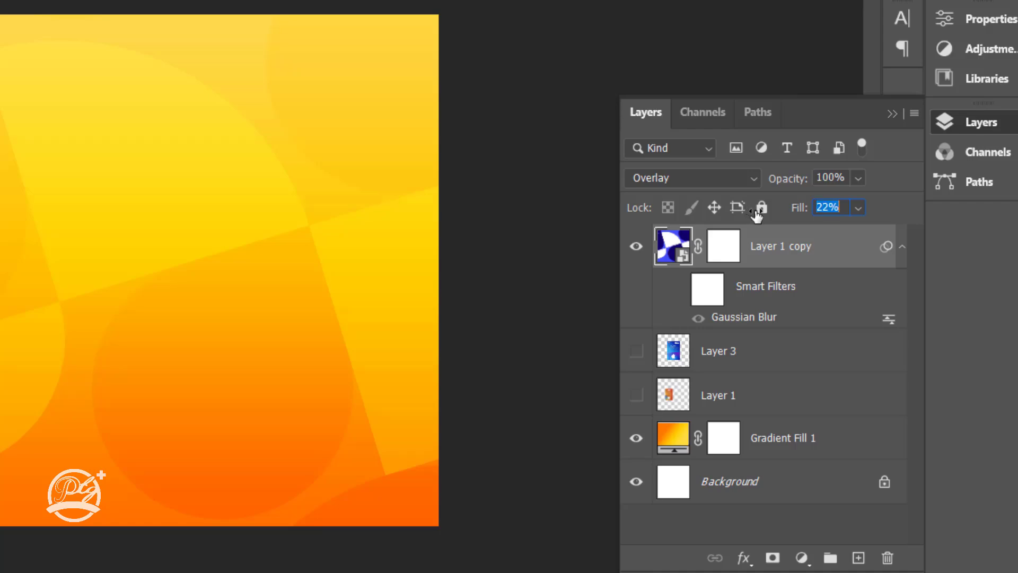
left_click_drag(757, 216, 761, 215)
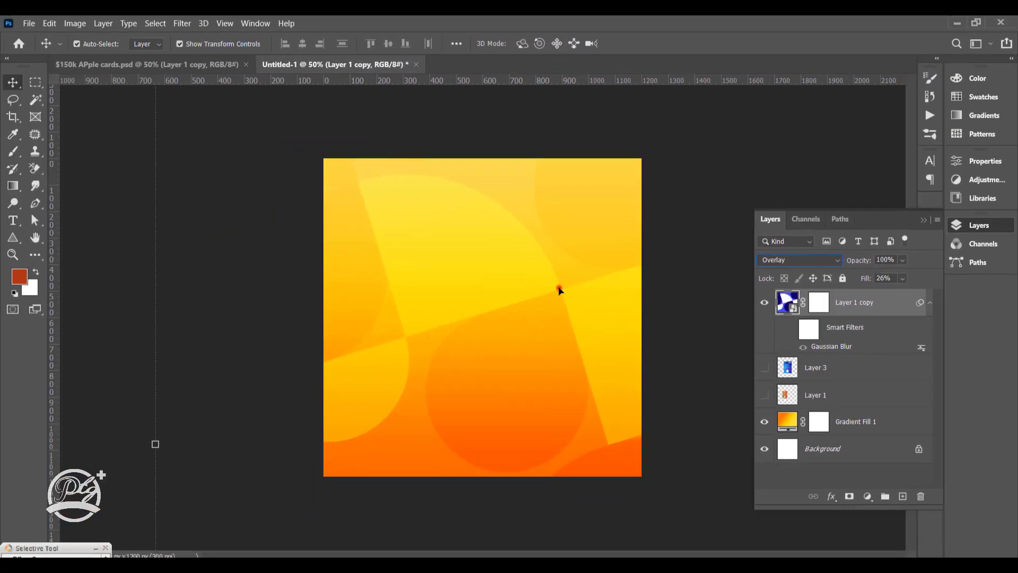
Move the overlaid pattern a little down and to the right on the canvas, and deselect it.
left_click(306, 223)
left_click_drag(568, 254, 580, 278)
left_click(696, 233)
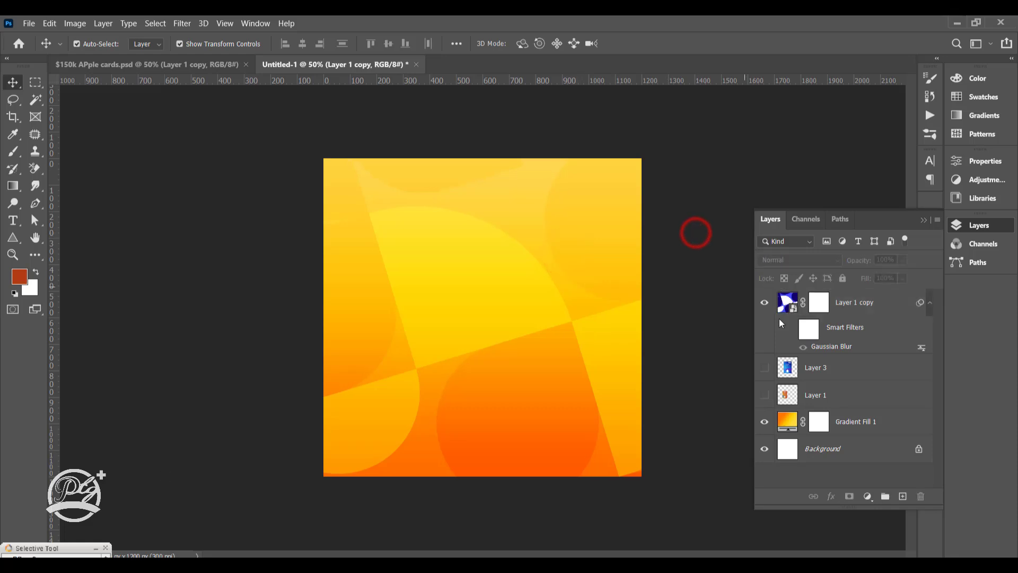
Show the $25 card on Layer 1, duplicate it, and convert the duplicate to a smart object.
left_click(764, 393)
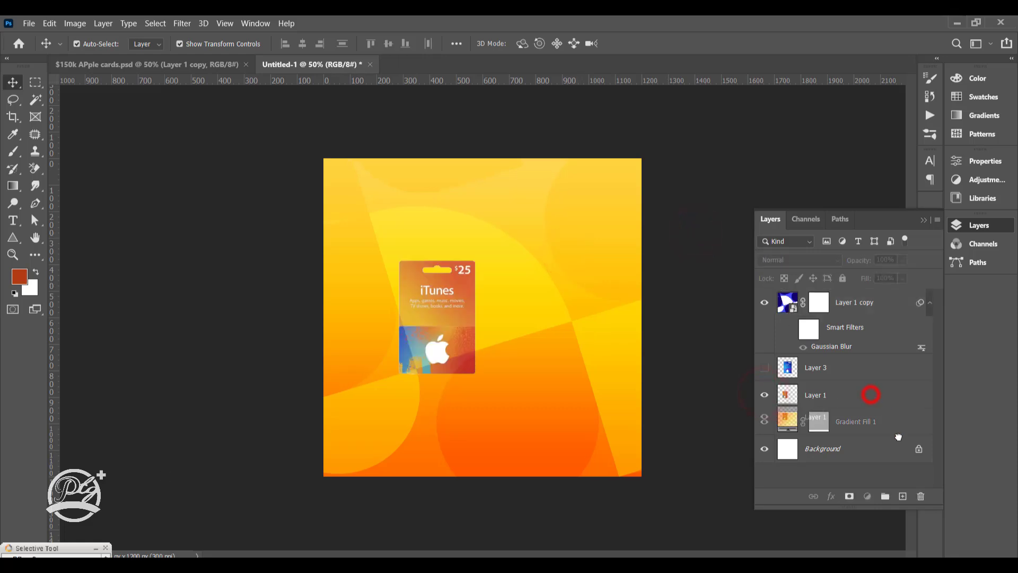
key("ctrl+j")
right_click(863, 398)
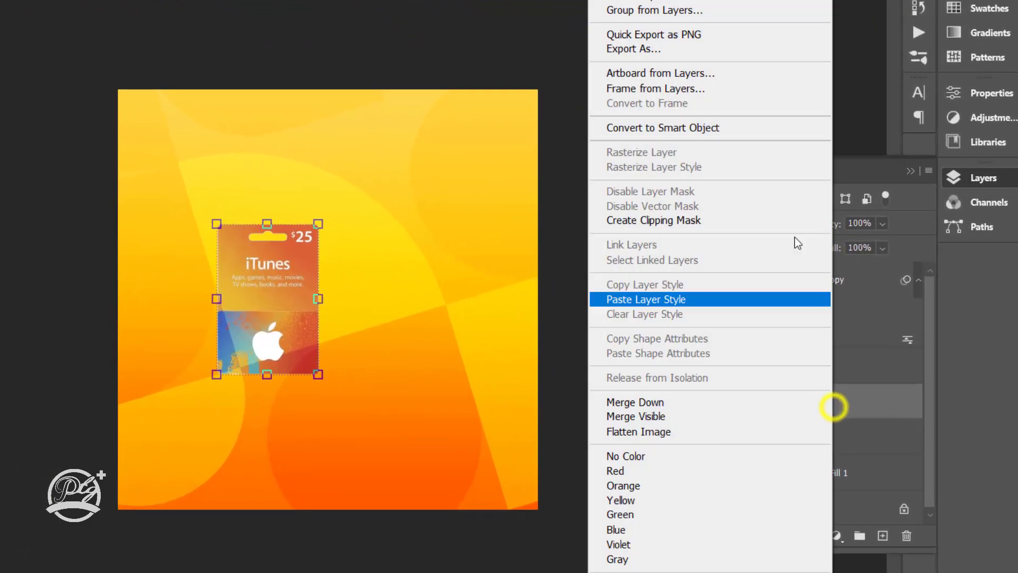
left_click(757, 186)
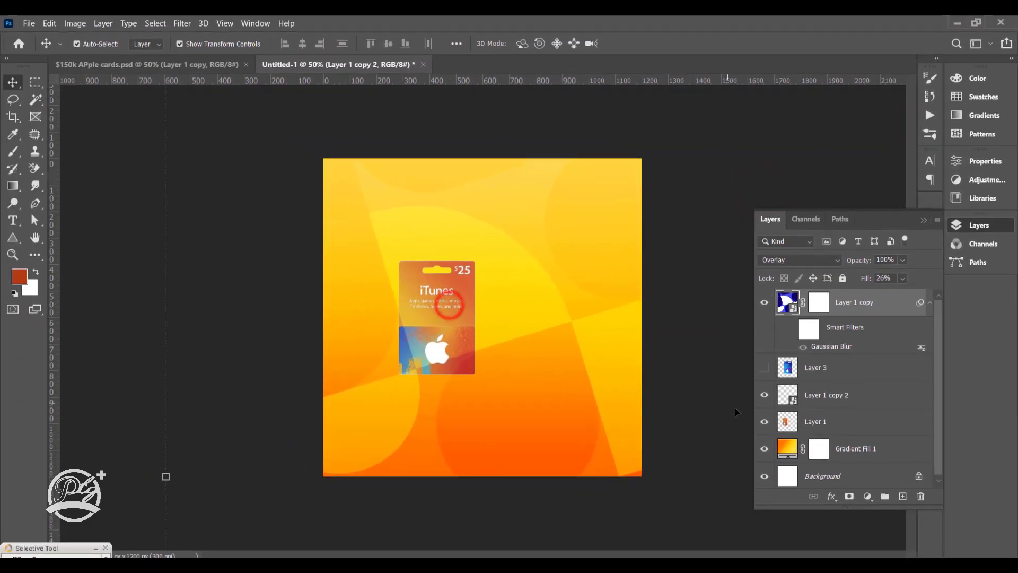
Move the pattern layer below the card layers with its filters collapsed, and hide the original Layer 1 card.
left_click_drag(880, 302, 875, 435)
left_click(931, 389)
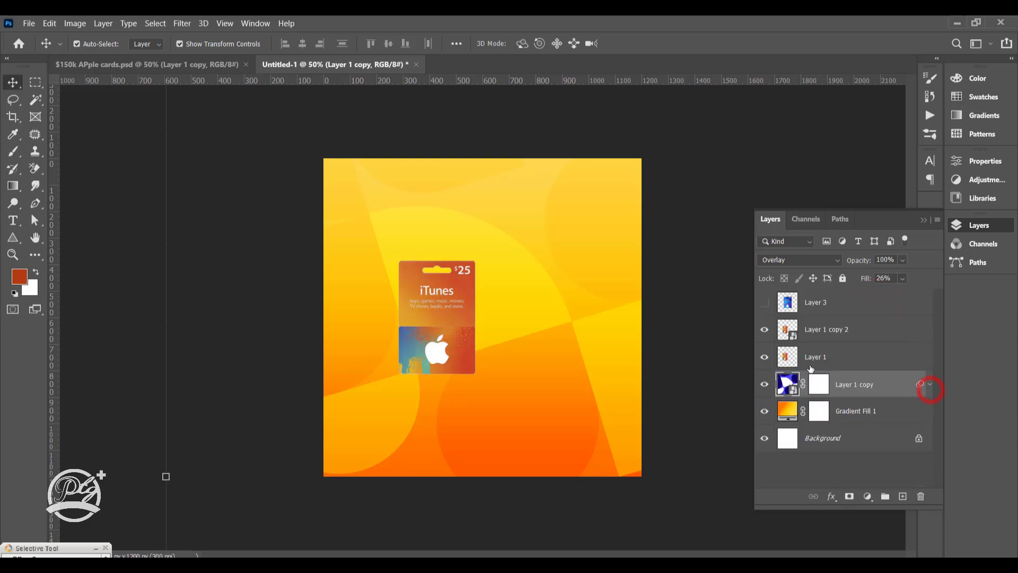
left_click(440, 328)
left_click(764, 355)
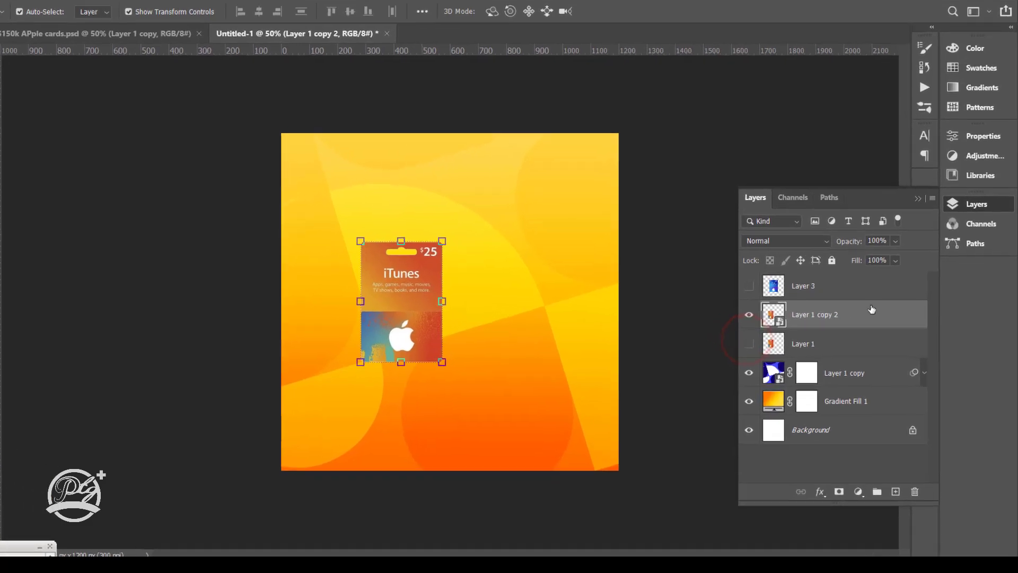
Apply a Motion Blur with a 57° angle and 57-pixel distance to the card smart object, Layer 1 copy 2.
right_click(873, 325)
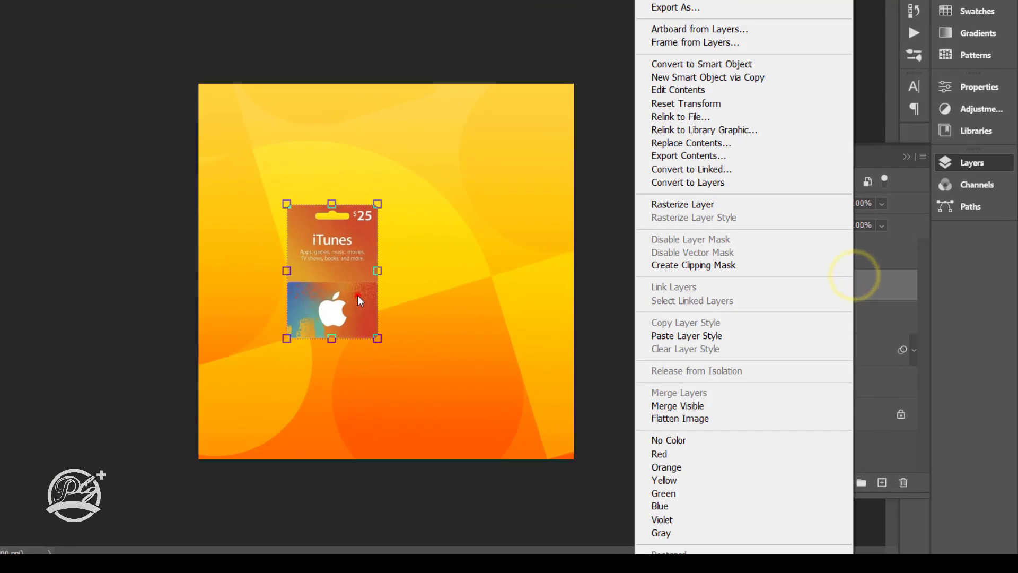
left_click(457, 336)
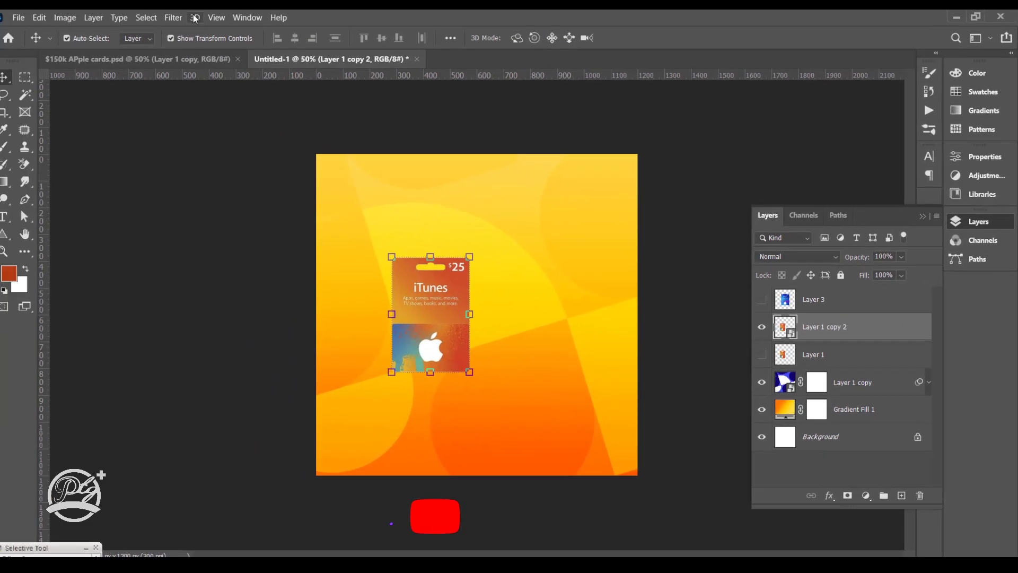
left_click(181, 18)
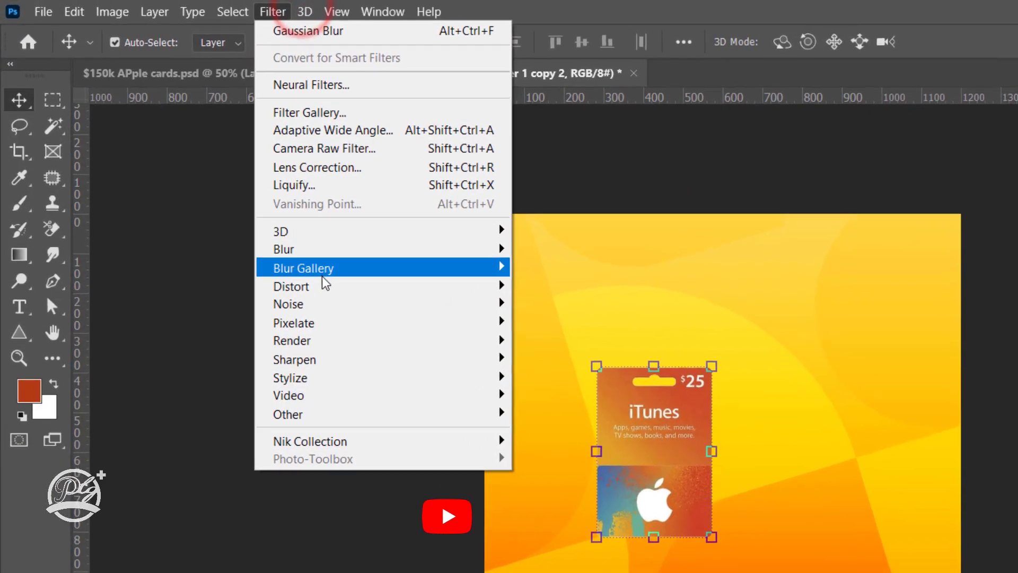
left_click(329, 253)
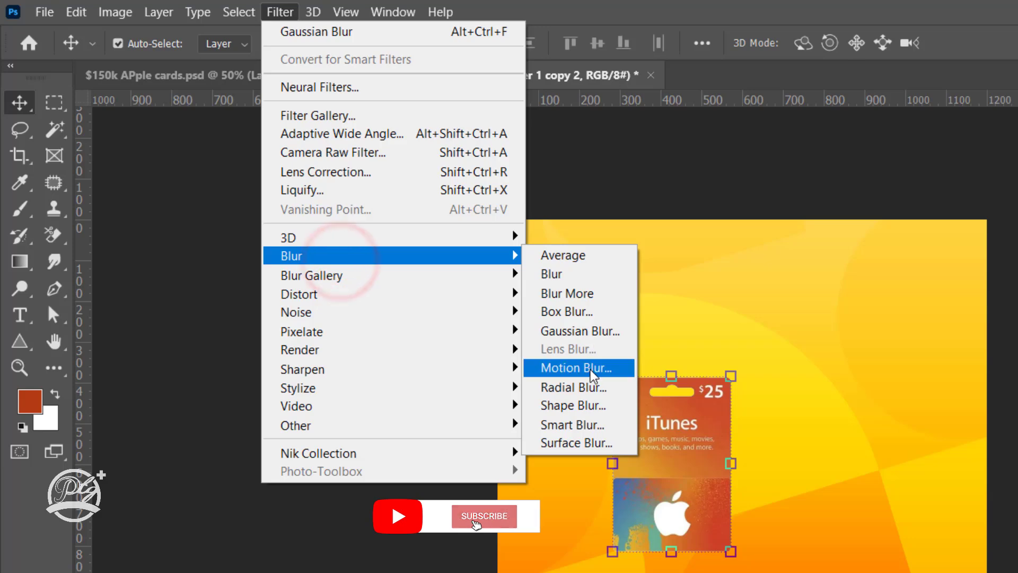
left_click(572, 361)
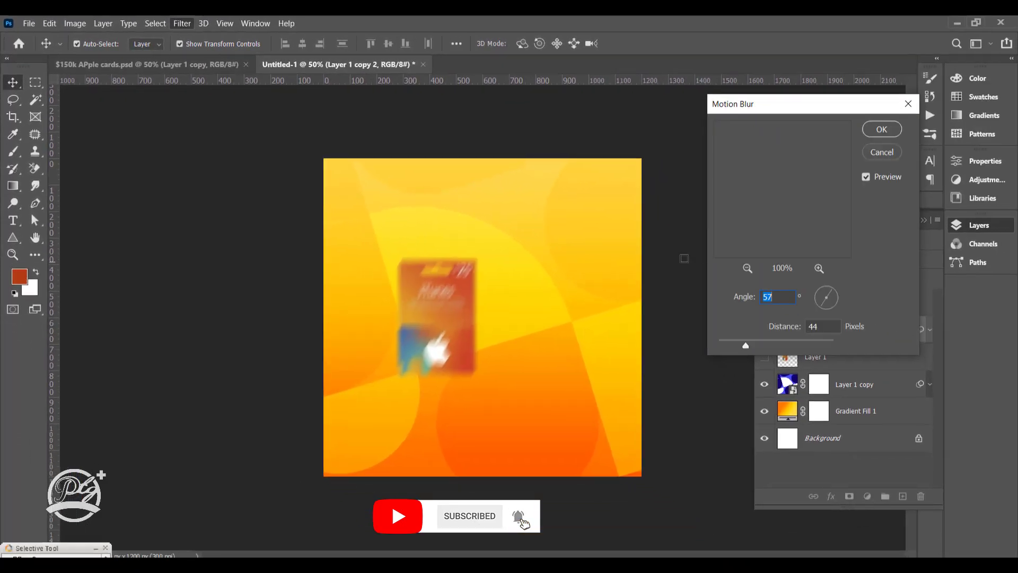
left_click_drag(745, 345, 751, 345)
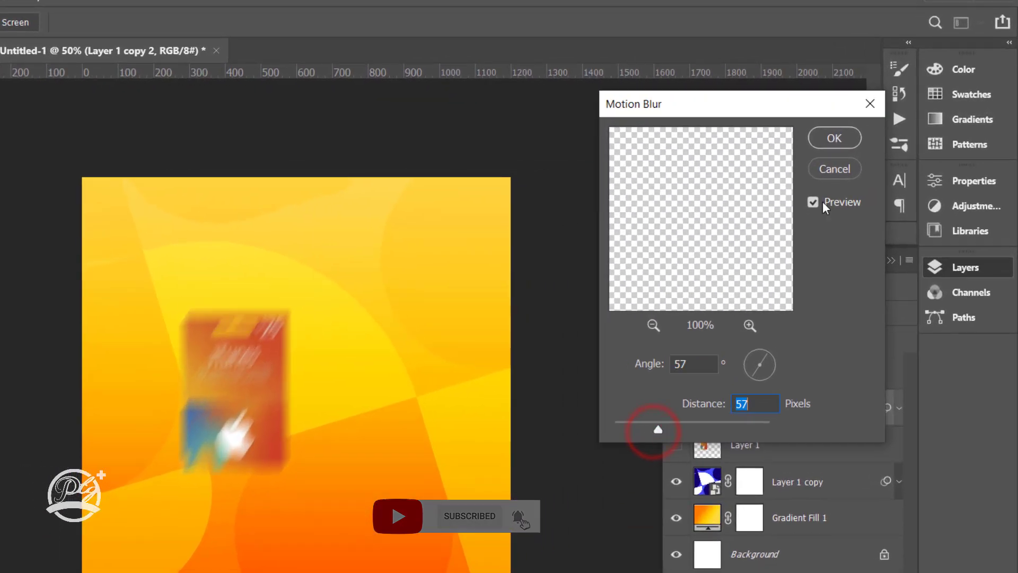
left_click(882, 129)
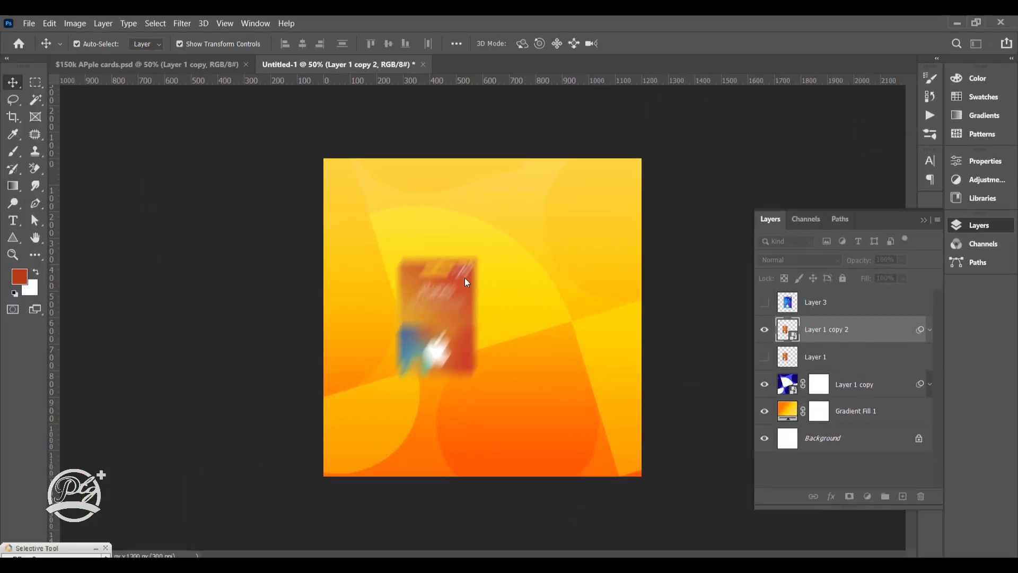
Scale the blurred card to about 32%, rotate it about 35°, and place it over the upper left edge of the canvas.
left_click(480, 254)
left_click(530, 247)
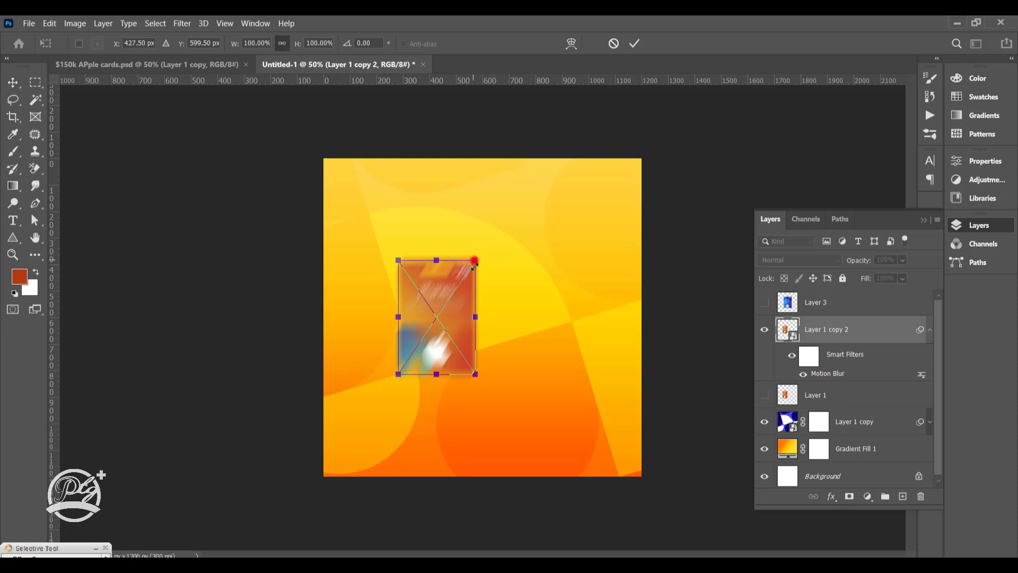
left_click_drag(477, 258, 459, 339)
double_click(412, 354)
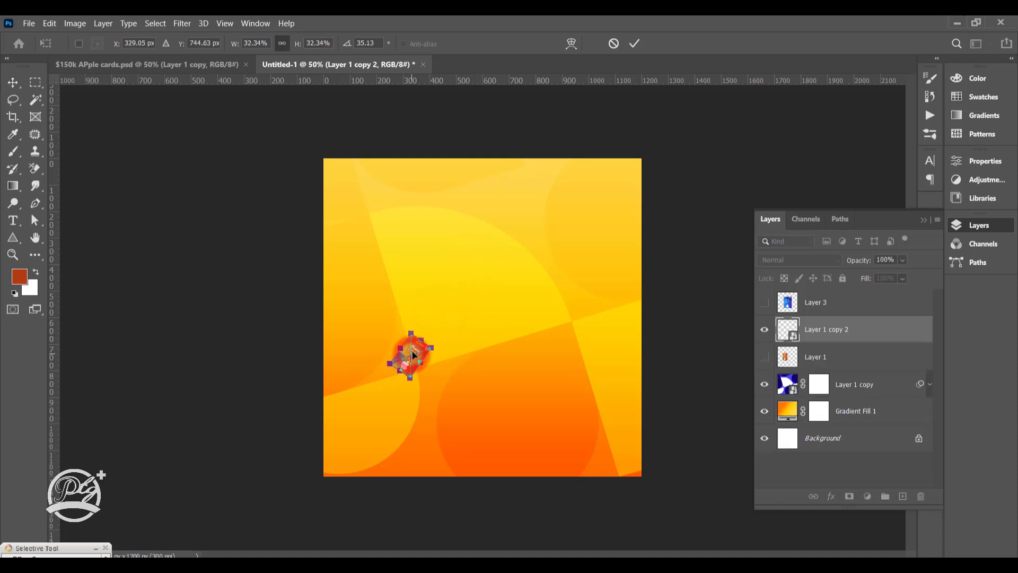
left_click_drag(412, 354, 340, 227)
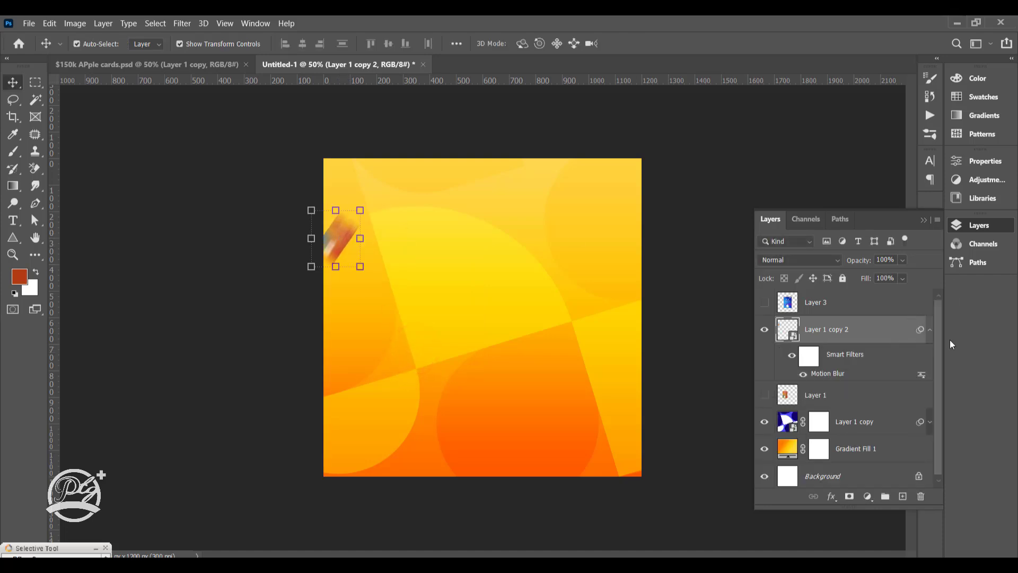
Duplicate the small blurred card layer and place the copy over the lower right edge of the canvas.
left_click(930, 329)
right_click(889, 330)
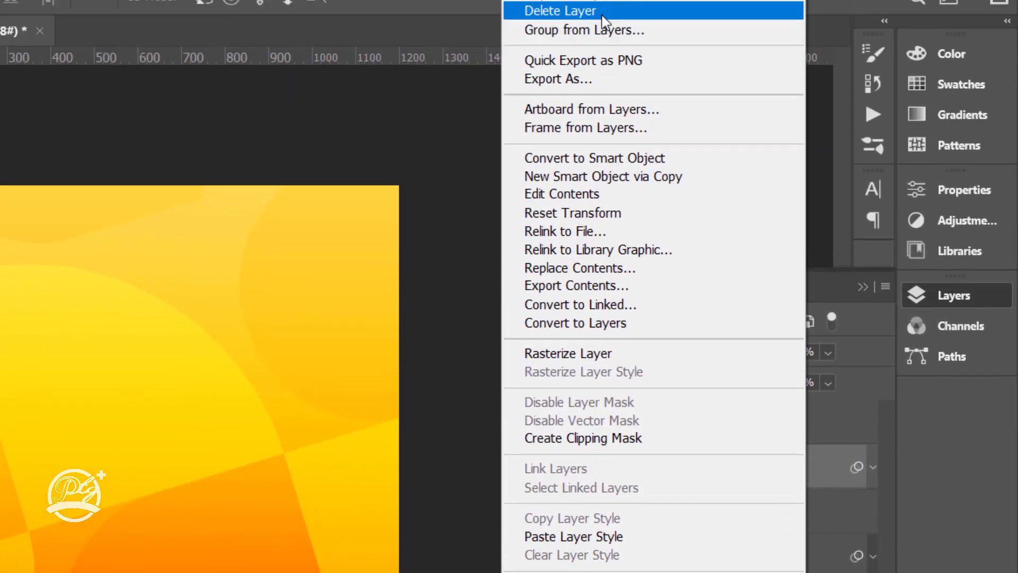
left_click(597, 44)
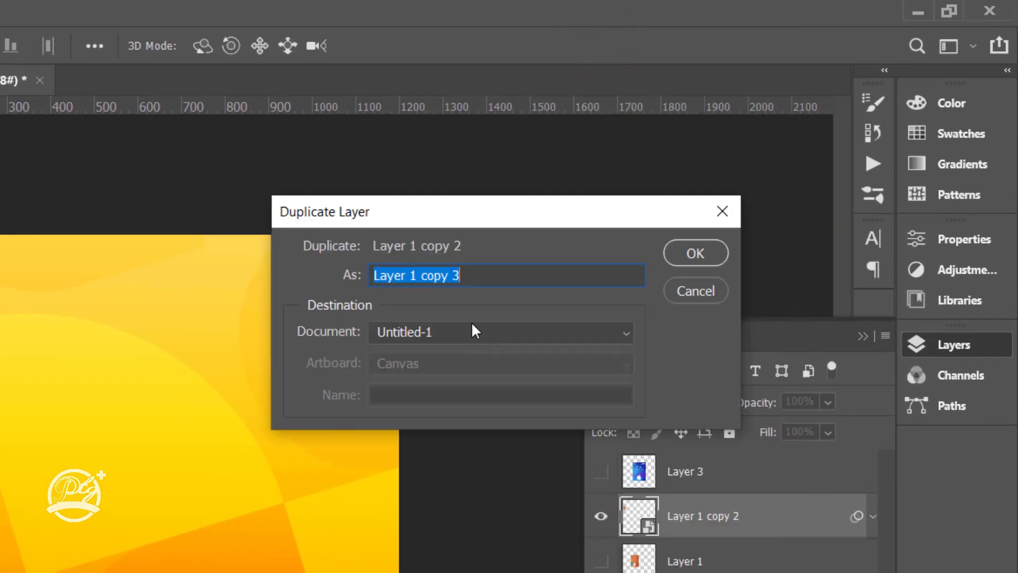
left_click(695, 253)
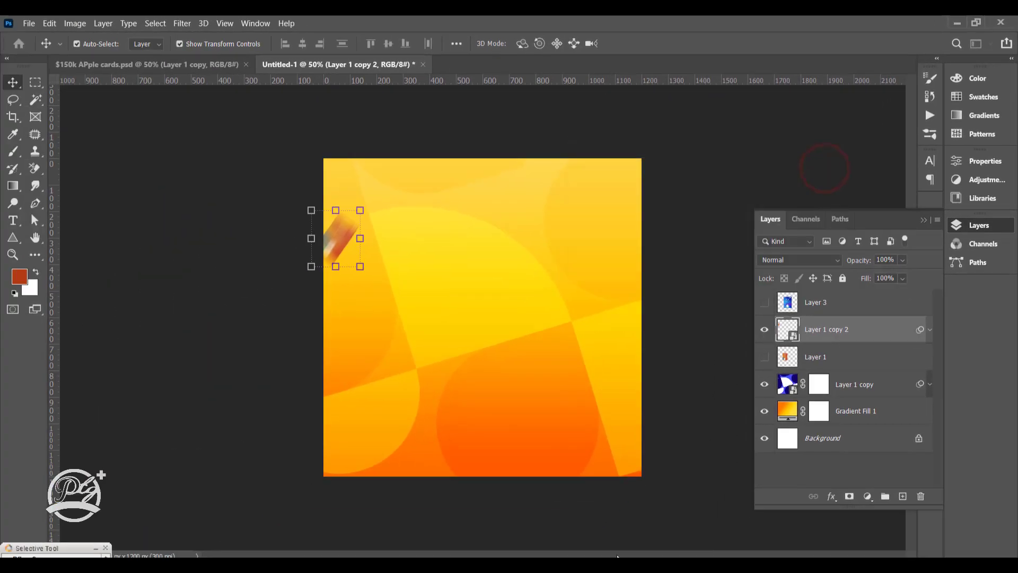
mouse_move(339, 237)
left_mouse_down()
mouse_move(643, 369)
mouse_move(637, 411)
mouse_move(639, 375)
left_mouse_up()
Duplicate the small blurred card at the canvas's lower right edge, scale the copy to about 192%, and place it over the lower right corner.
key("ctrl+j")
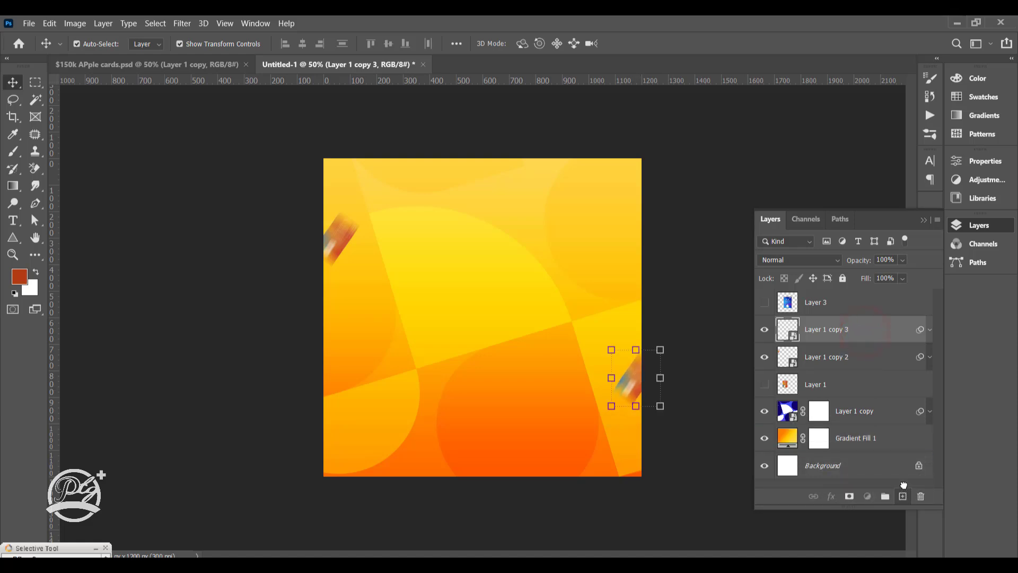
left_click(611, 349)
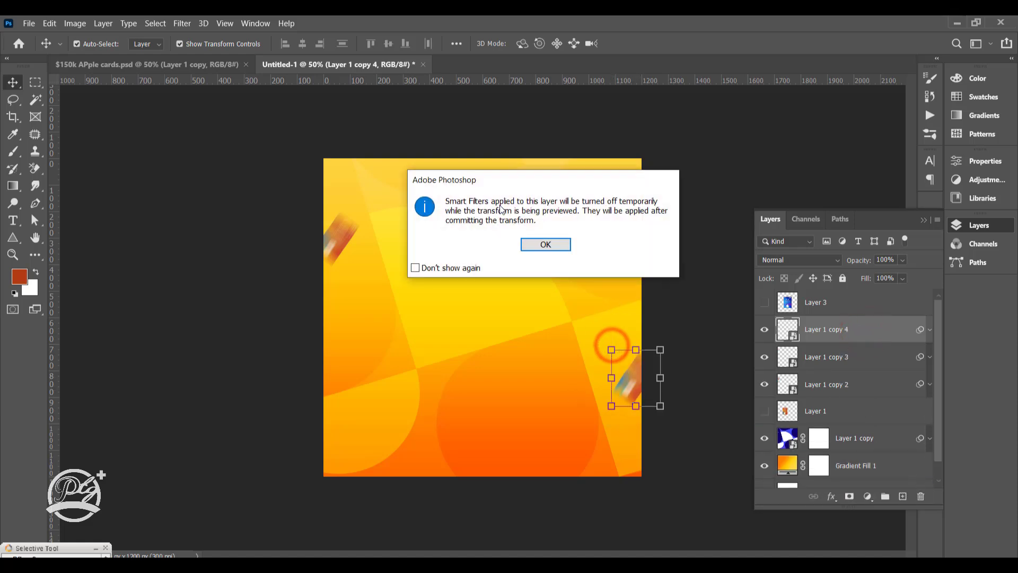
left_click(545, 241)
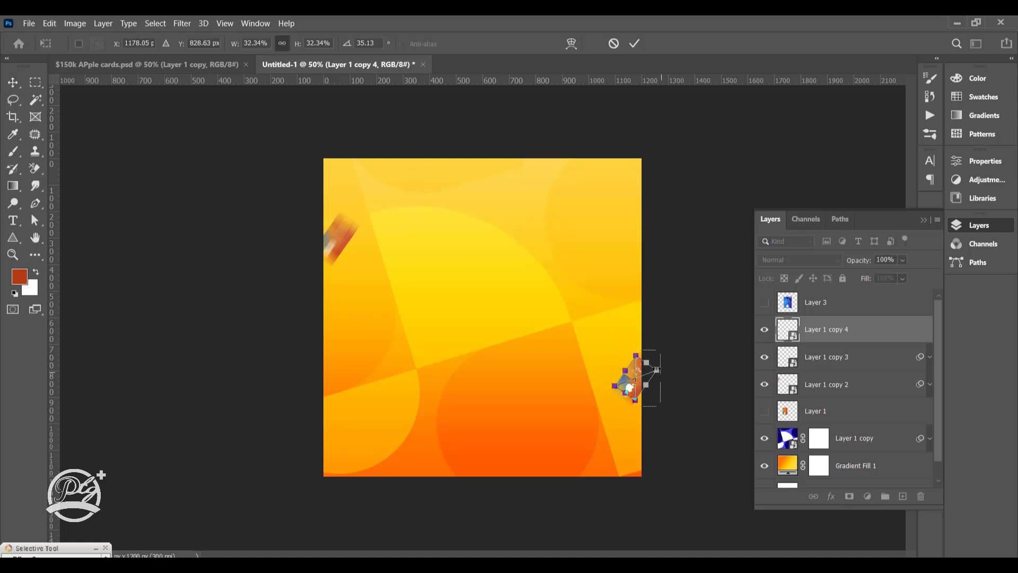
left_click_drag(637, 355, 639, 136)
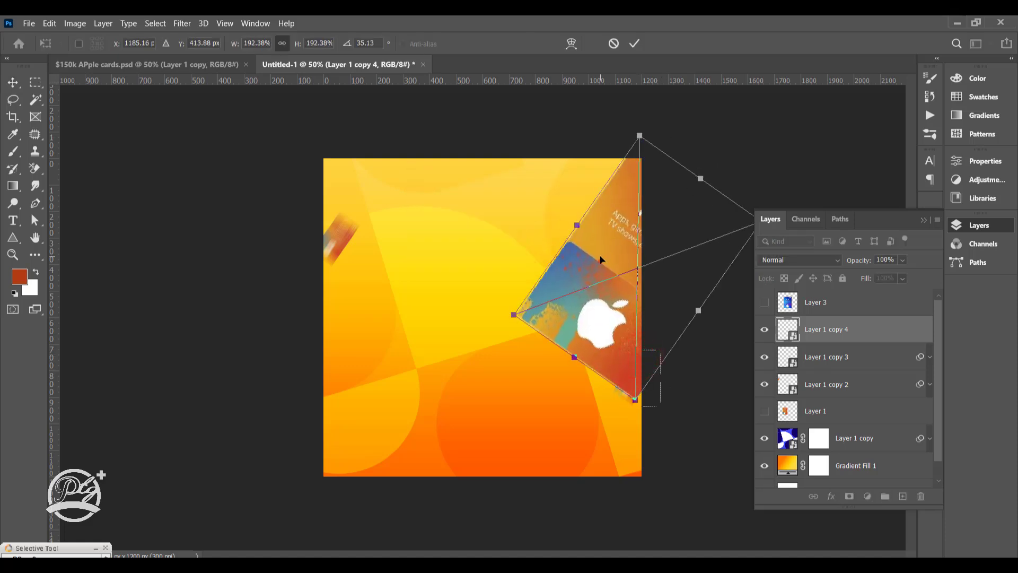
left_click_drag(600, 261, 594, 408)
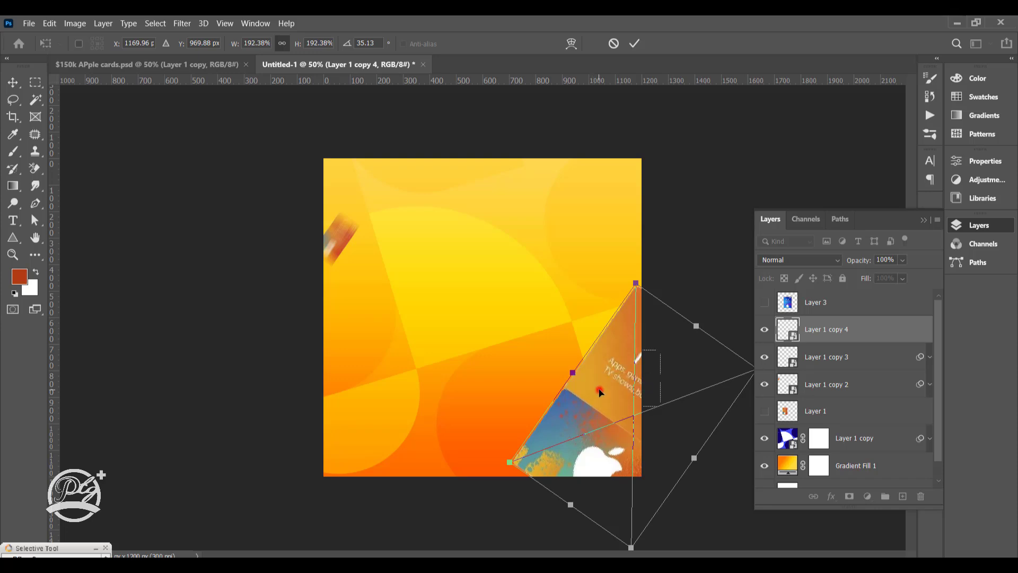
key("Return")
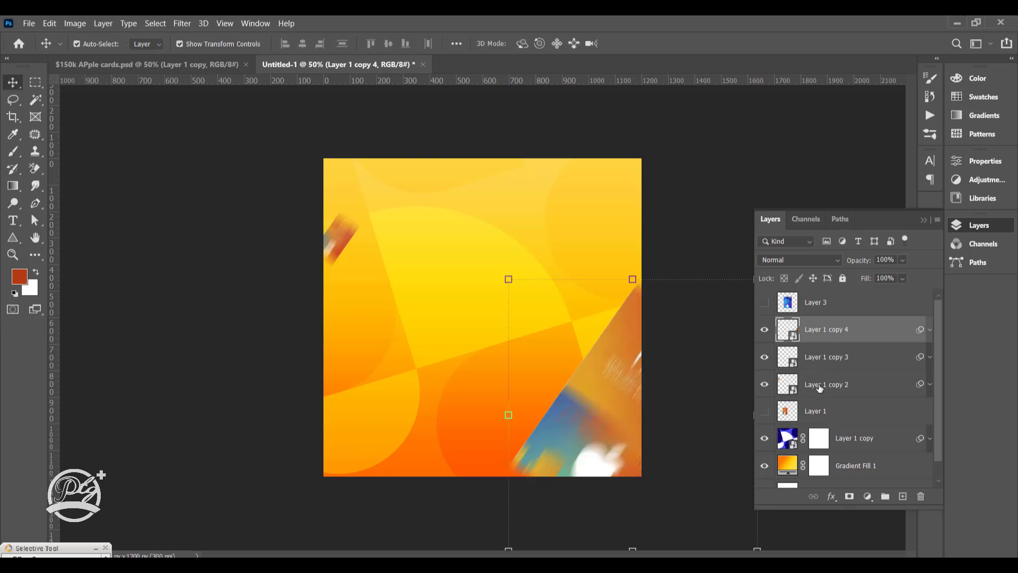
Move Layer 1 copy 3 above Layer 1 copy 4 and shift the large blurred card slightly further into the lower right corner.
left_click(819, 386)
left_click_drag(838, 361, 838, 321)
left_click_drag(593, 408, 607, 425)
Move the small blurred card on the right to the canvas's upper right edge and lower the other small card to mid-height on the left edge.
left_click_drag(629, 383, 636, 184)
left_click_drag(333, 240, 335, 317)
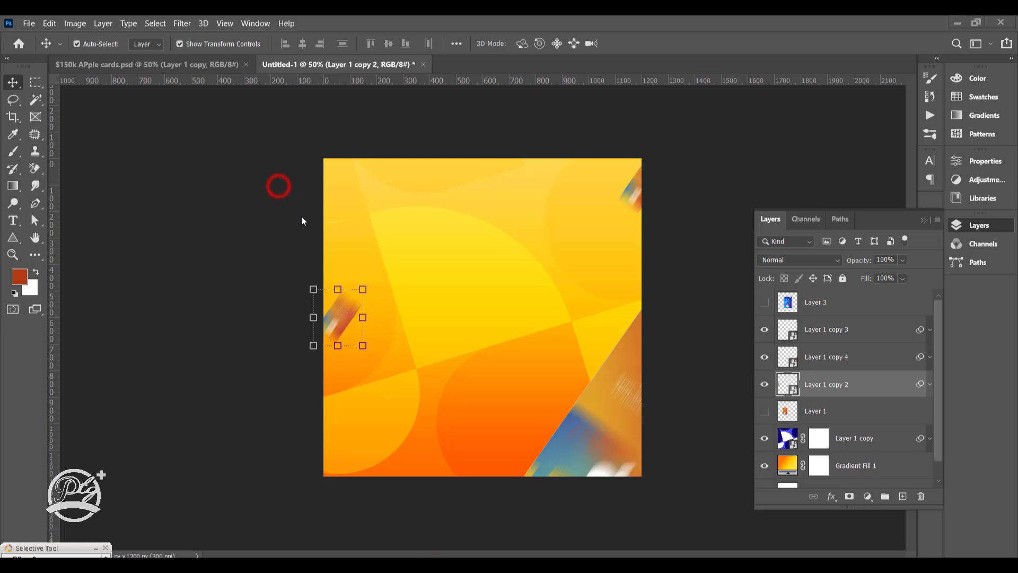
left_click(527, 191)
left_click(658, 267)
left_click(672, 294)
left_click_drag(340, 309, 335, 292)
left_click(280, 220)
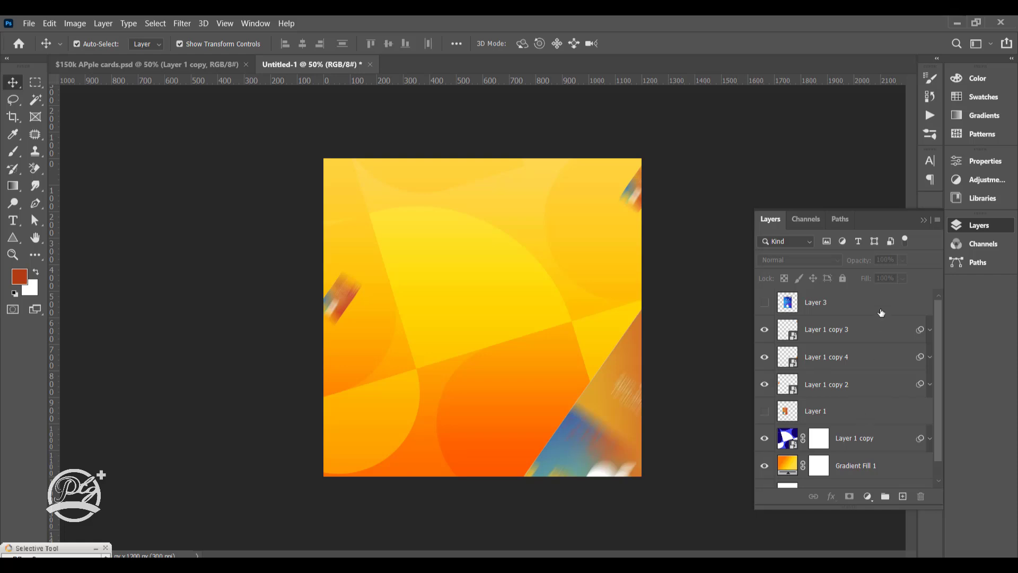
Add a new layer above Layer 3 and draw a white-filled rectangle about 749 × 286 px across the middle of the canvas.
left_click(912, 303)
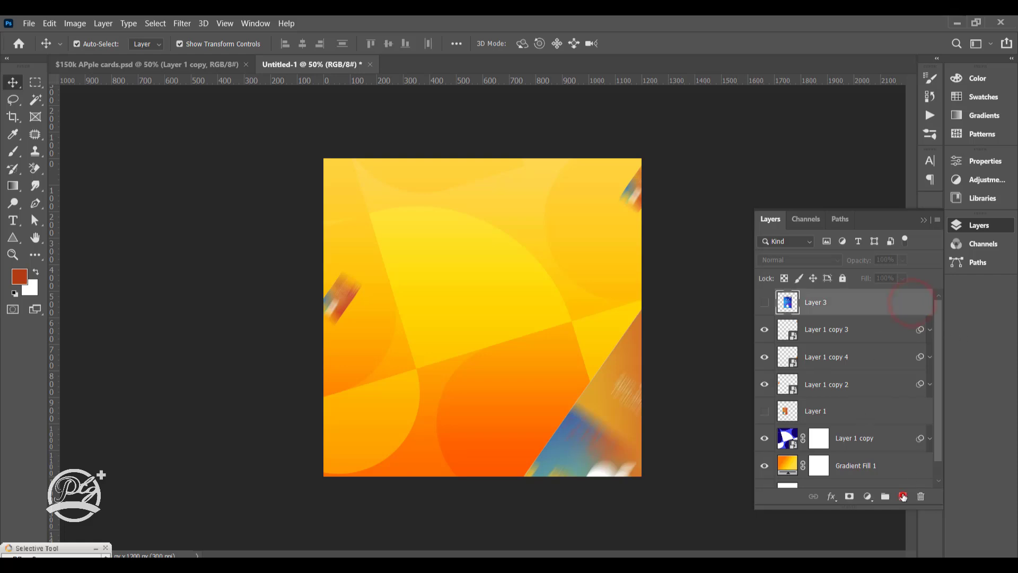
left_click(903, 496)
left_click(37, 271)
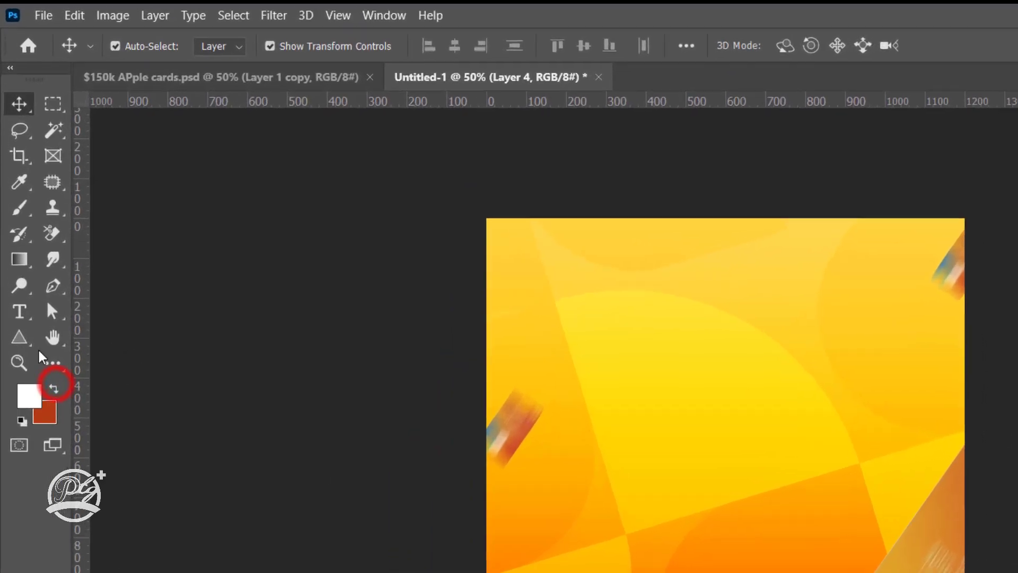
left_click(17, 244)
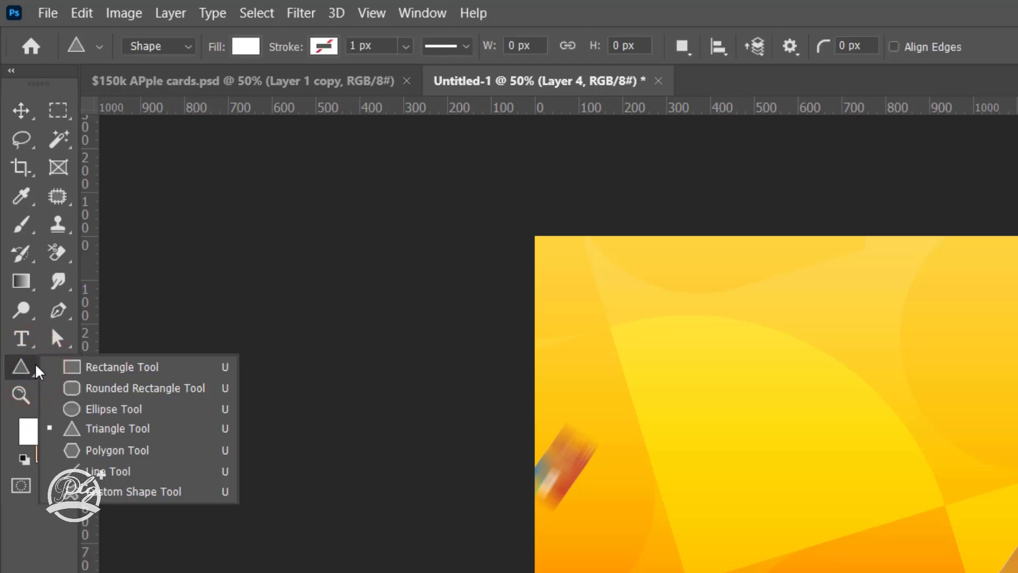
left_click(98, 365)
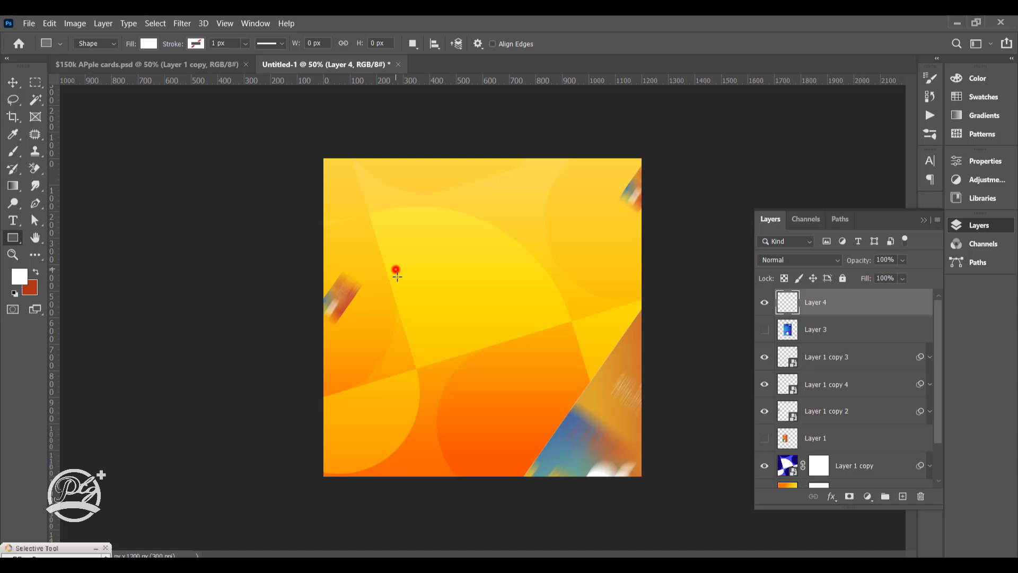
left_click_drag(395, 269, 594, 344)
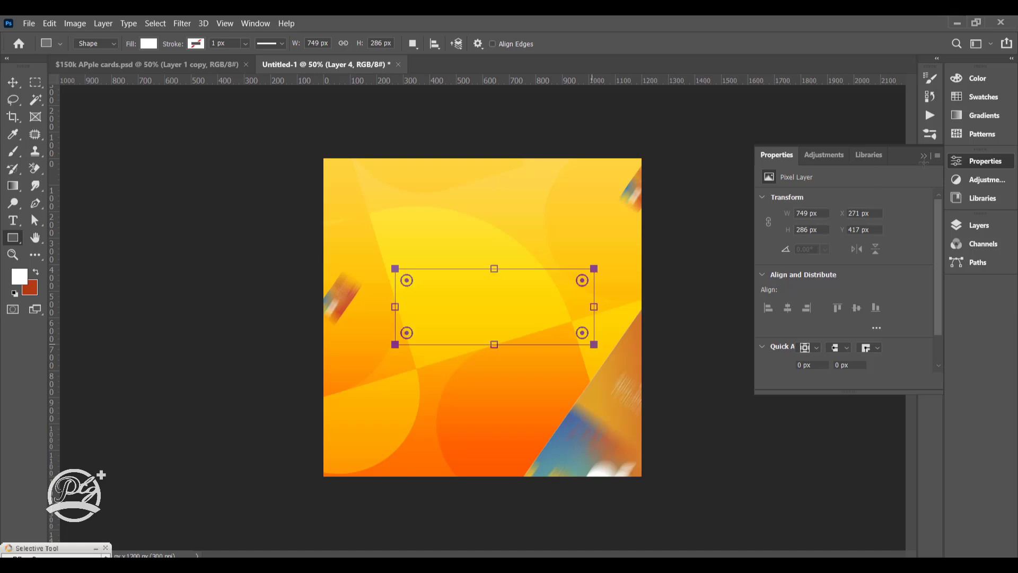
left_click(924, 157)
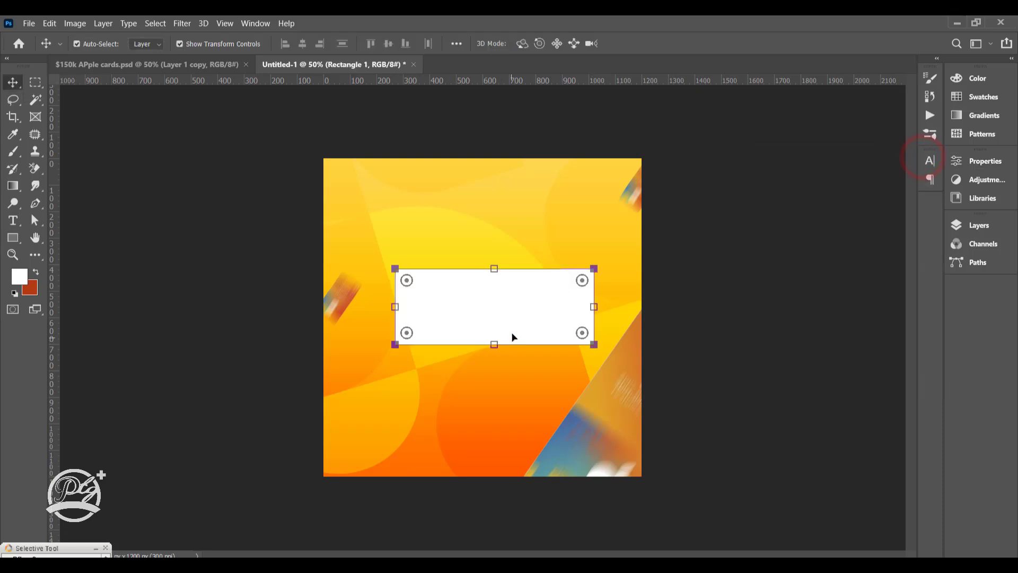
Centre the white rectangle horizontally on the canvas, slightly above the middle, and hide its layer.
left_click(509, 307)
left_click_drag(510, 308, 498, 299)
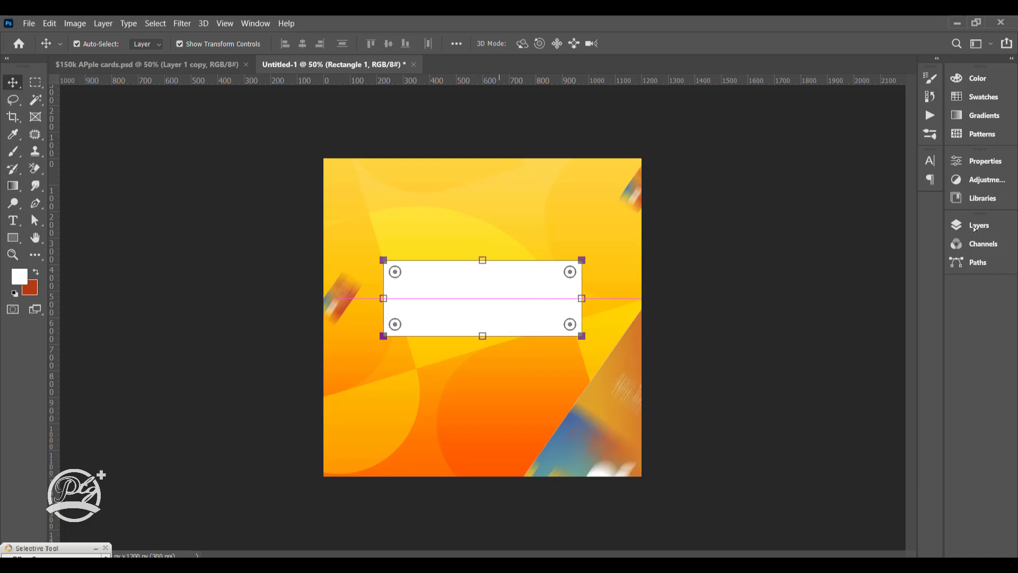
left_click(971, 228)
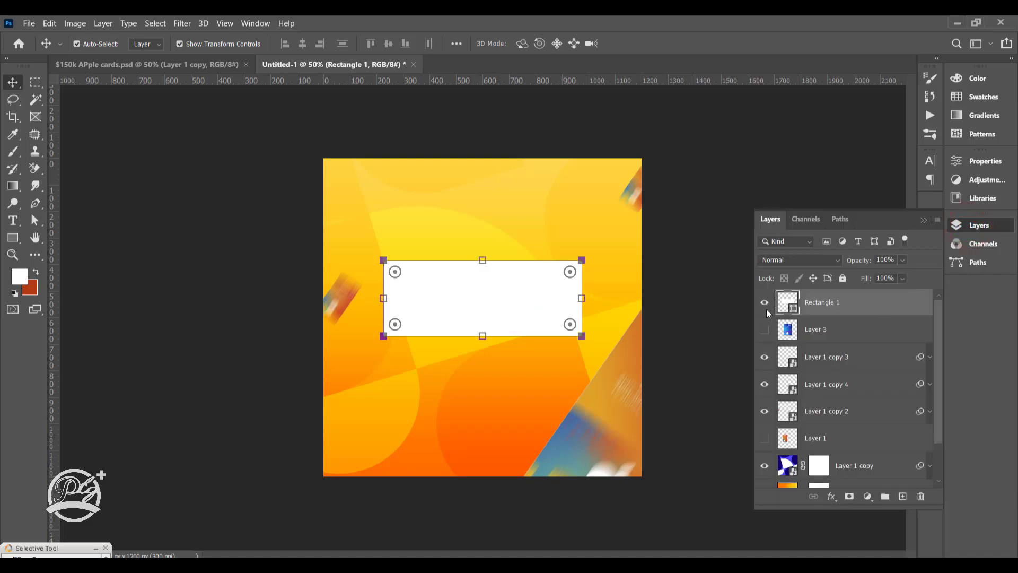
left_click(764, 304)
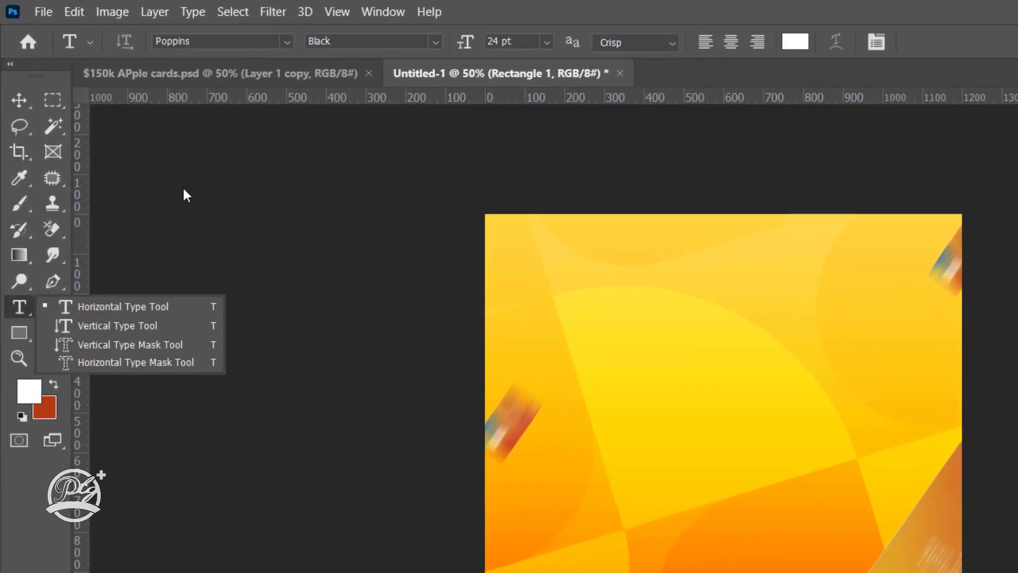
Set the type font to Inter Bold.
left_click(265, 43)
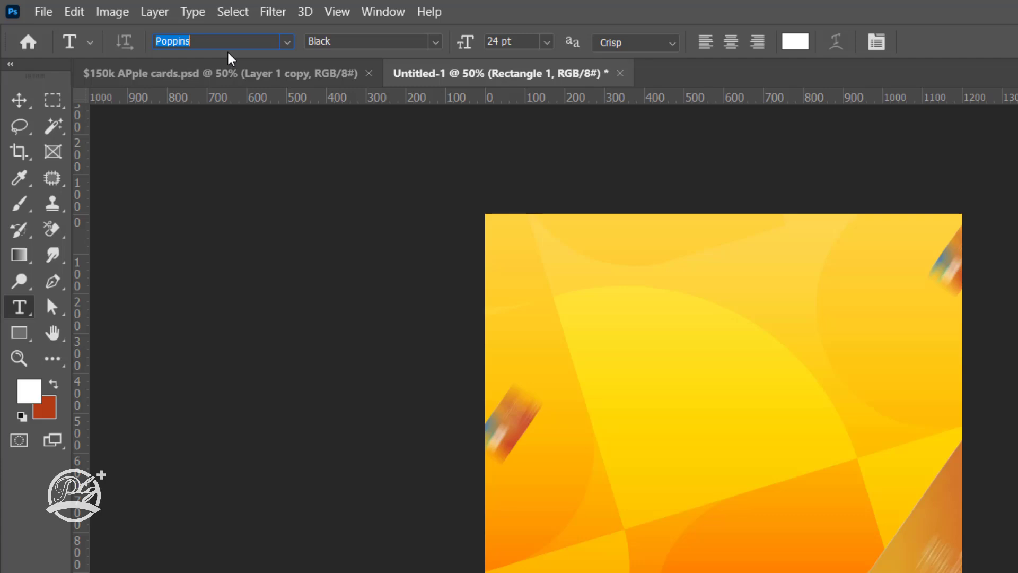
type("i")
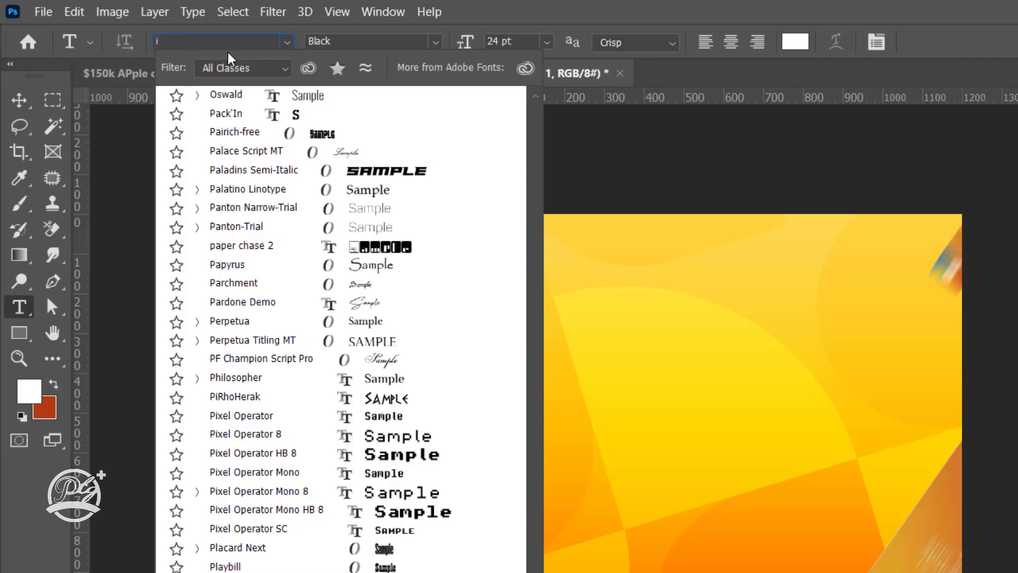
type("ntere")
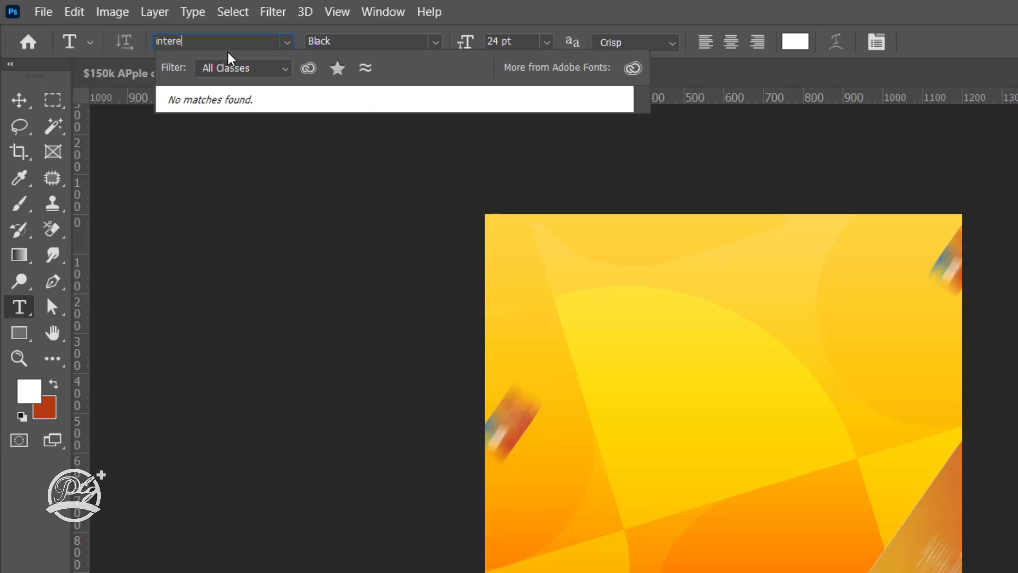
key("BackSpace")
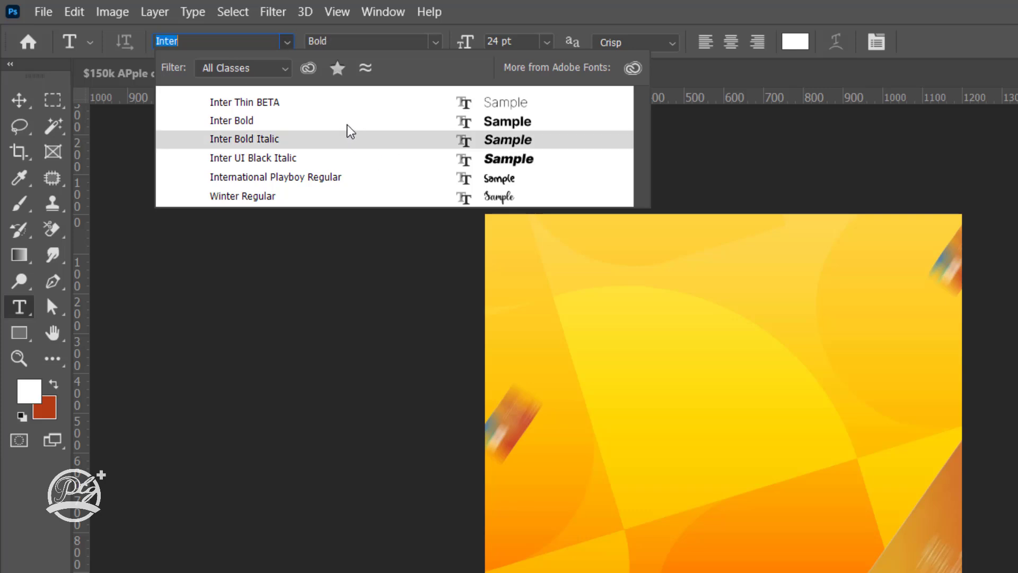
left_click(345, 131)
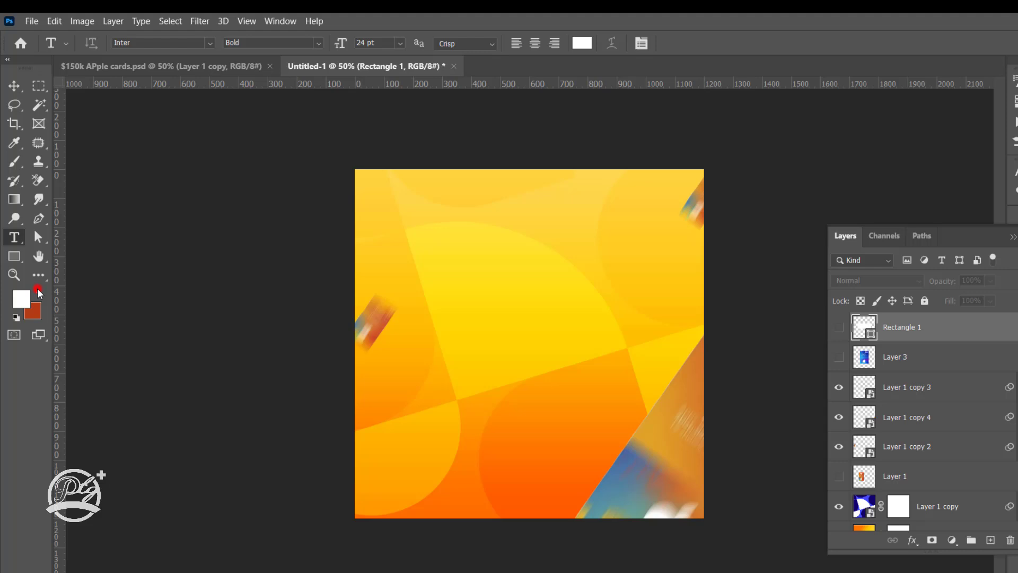
Set the foreground colour to rust orange #b03b14.
left_click(52, 380)
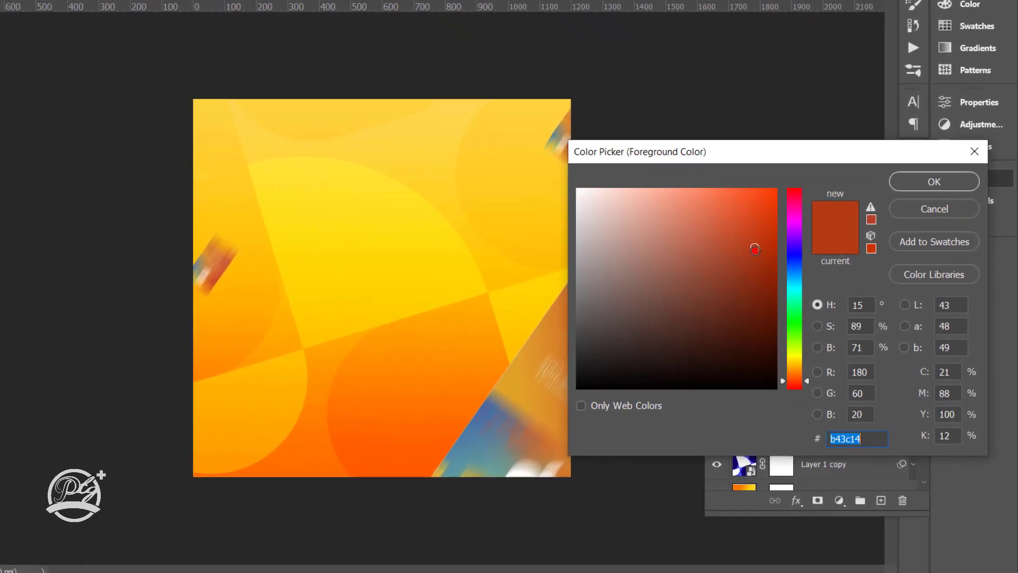
mouse_move(795, 285)
left_mouse_down()
mouse_move(797, 337)
mouse_move(817, 400)
left_mouse_up()
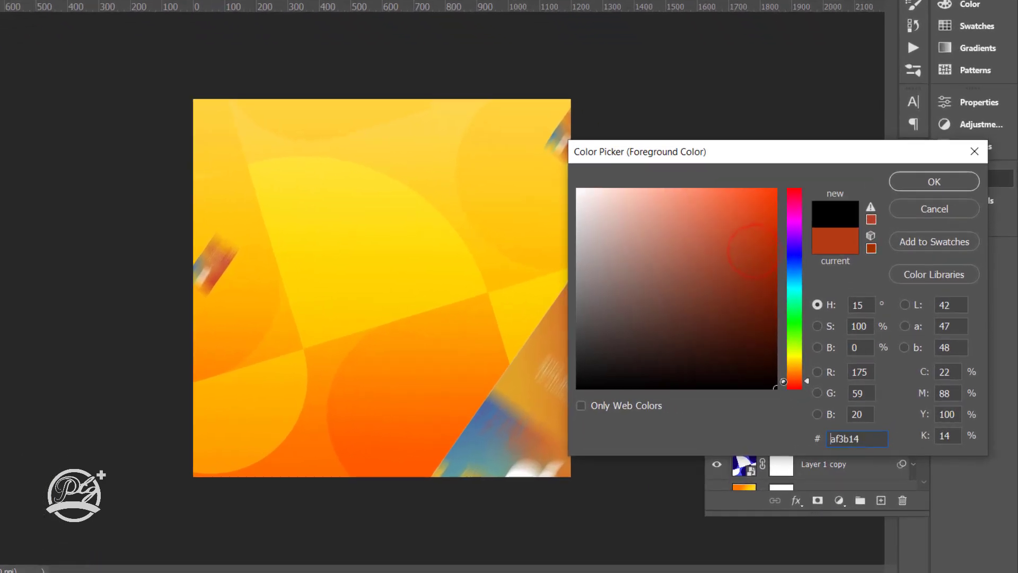
left_click(753, 250)
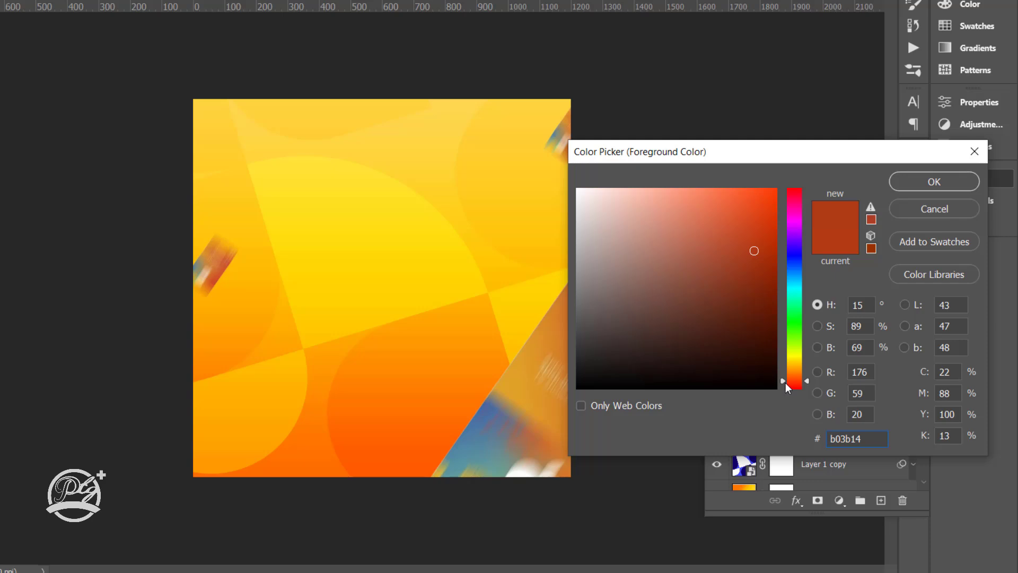
left_click(921, 182)
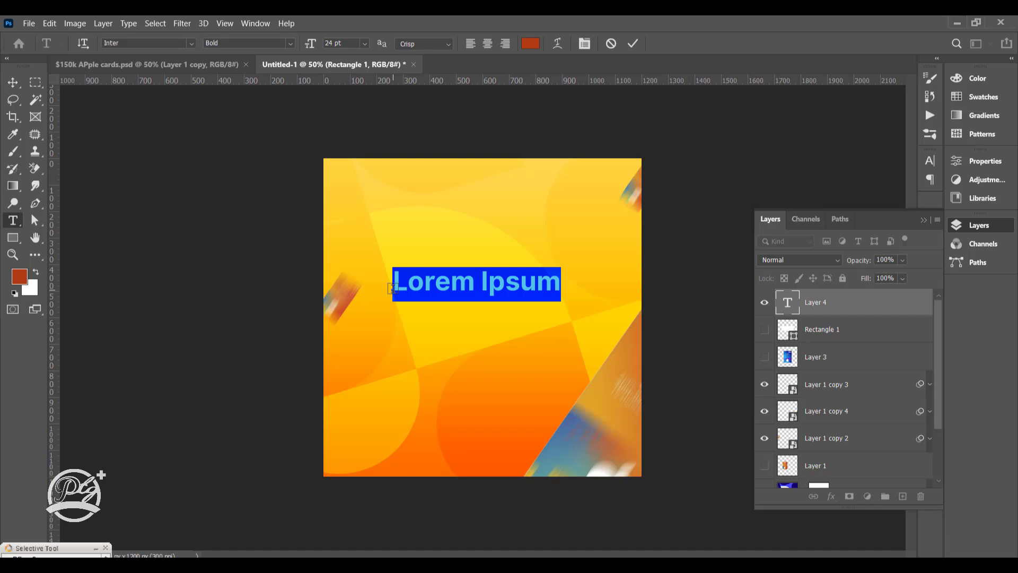
Enter the headline text "$200" on the canvas and set its font to Poppins ExtraBold.
type("$200")
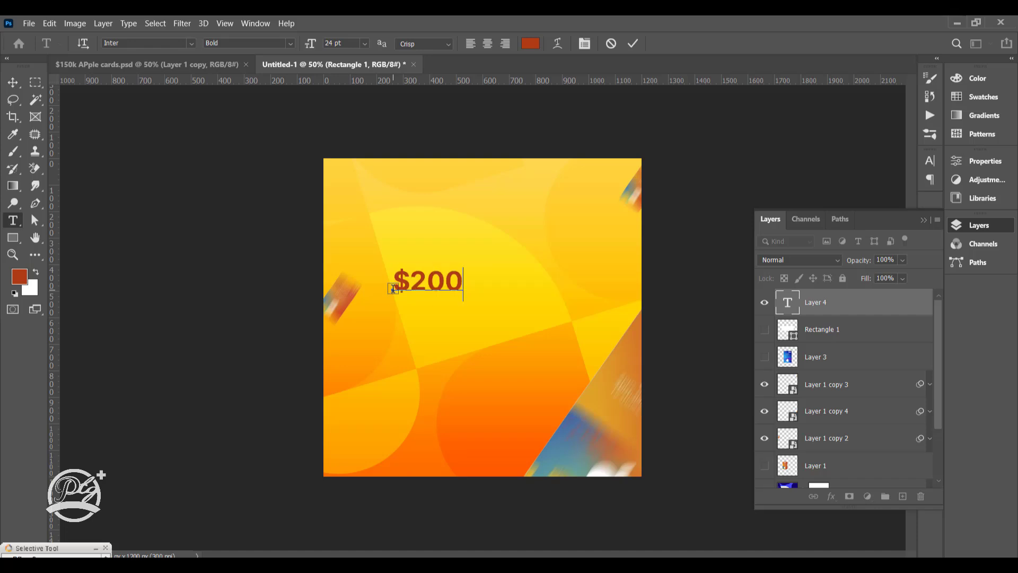
key("ctrl+a")
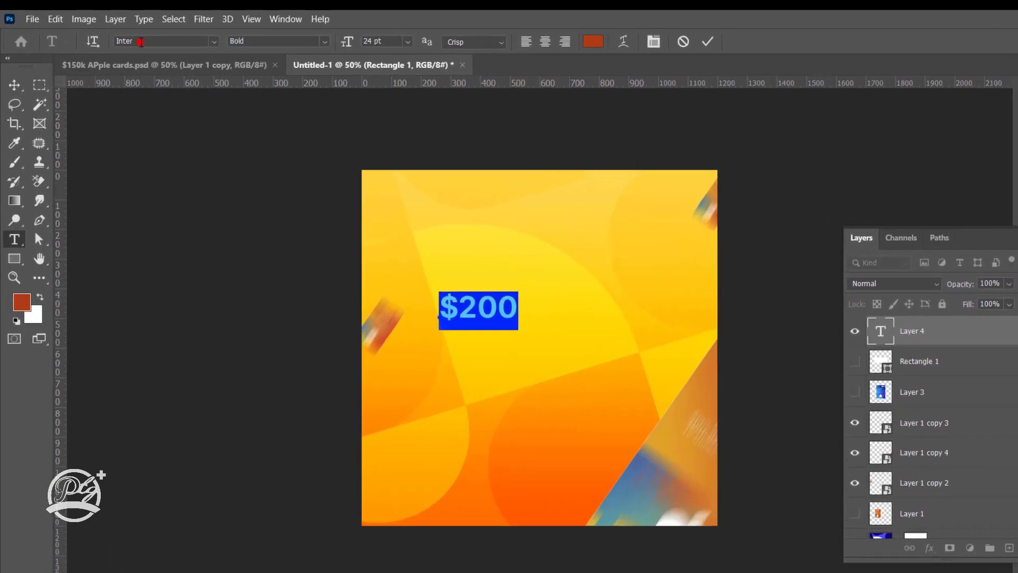
left_click(126, 43)
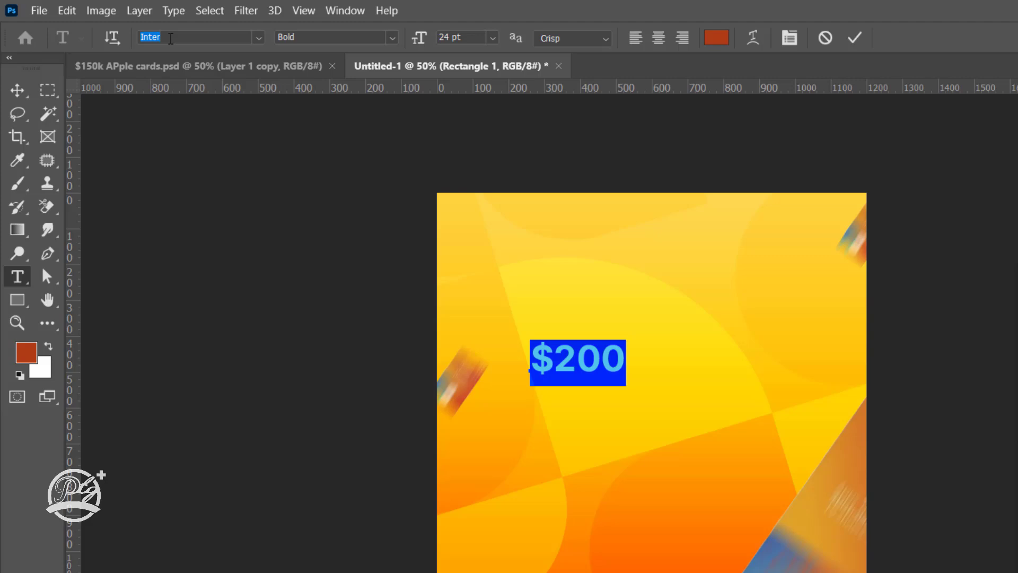
type("popp")
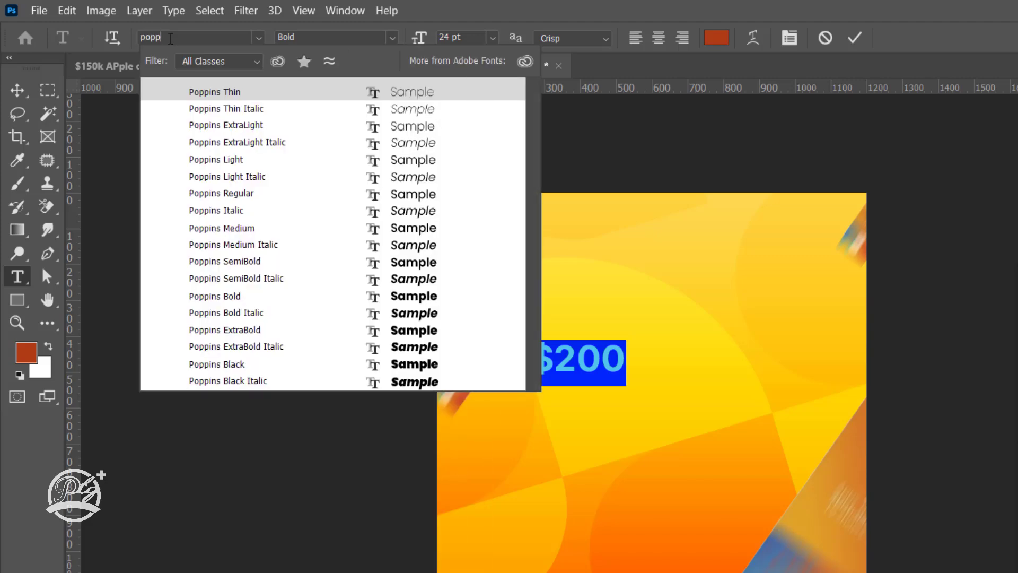
left_click(405, 333)
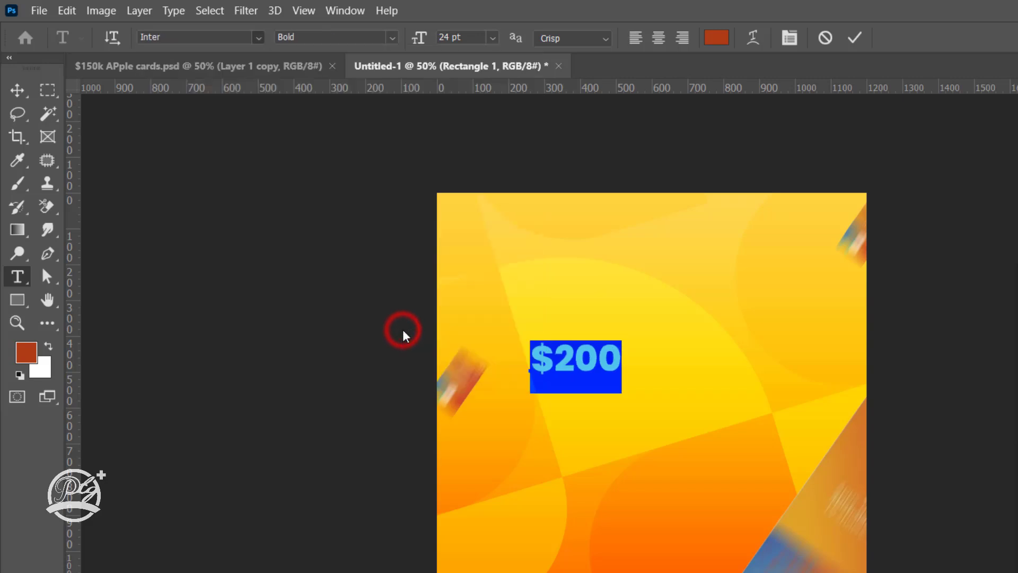
Set the $200 text's tracking to -85 and its font size to 85 pt.
left_click(790, 37)
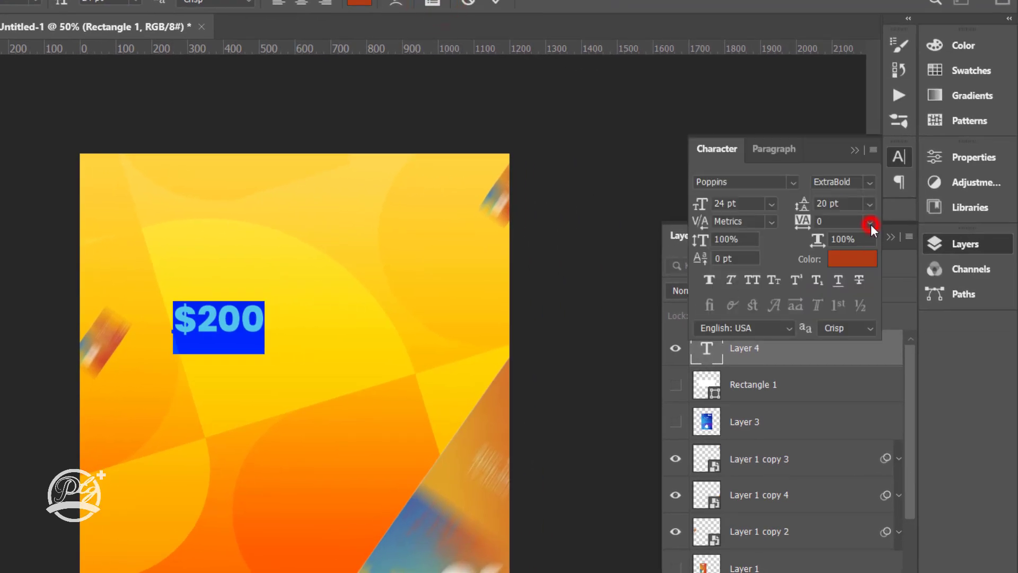
left_click(870, 224)
left_click(843, 280)
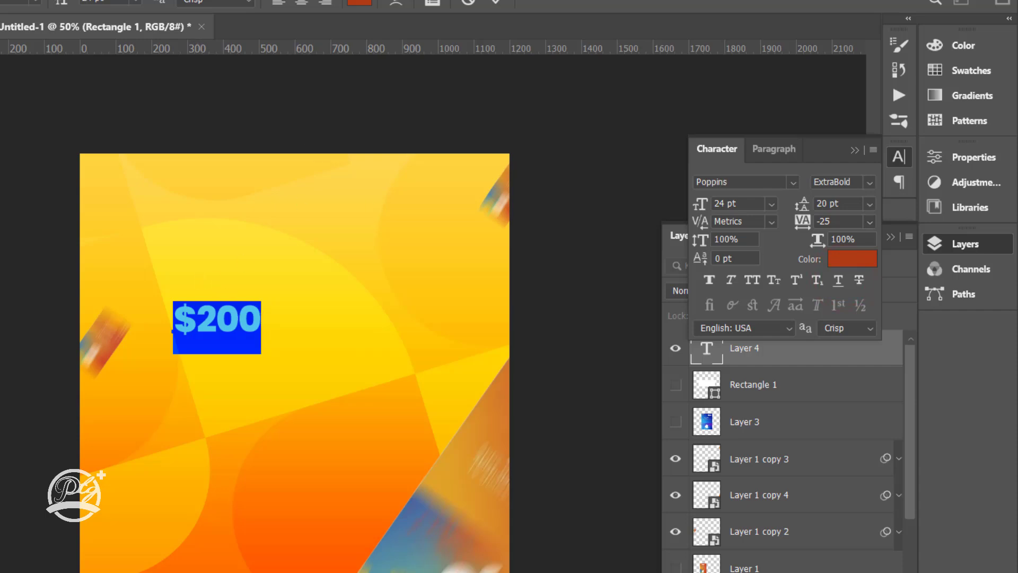
left_click_drag(808, 223, 806, 223)
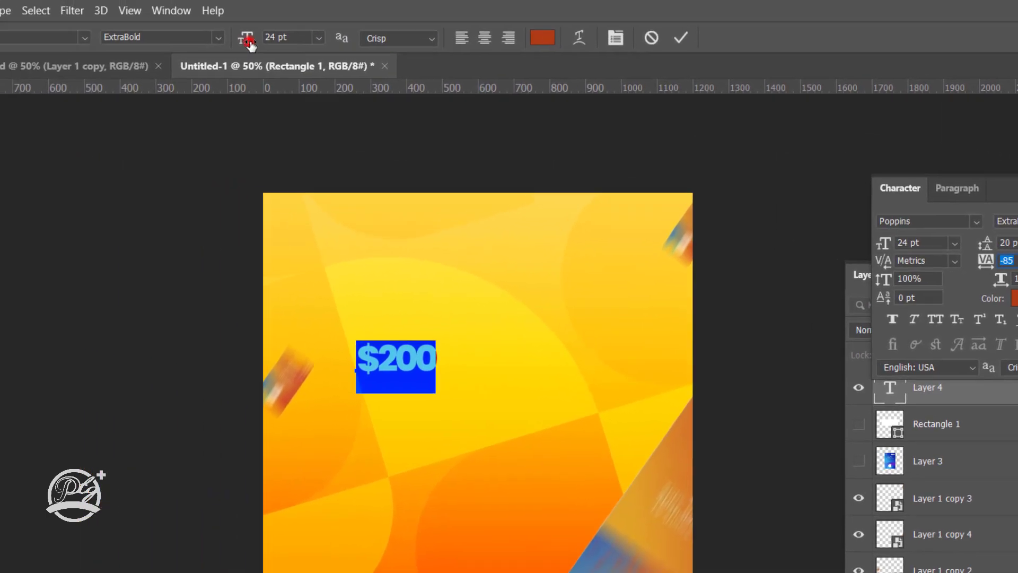
left_click_drag(249, 45, 305, 48)
type("85")
key("Return")
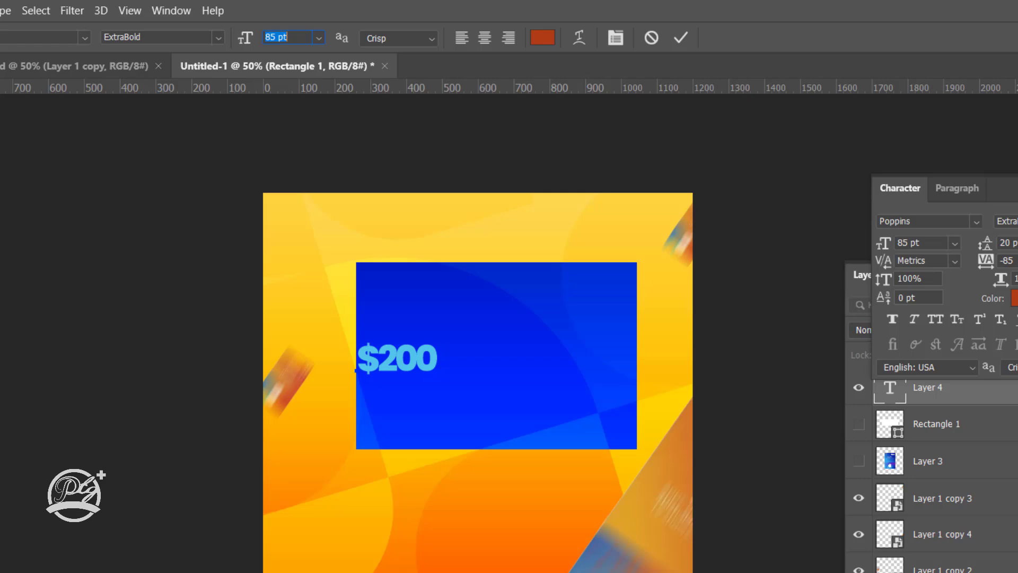
Move the $200 text down and left toward the canvas centre and scale it to 92.98%.
left_click(13, 82)
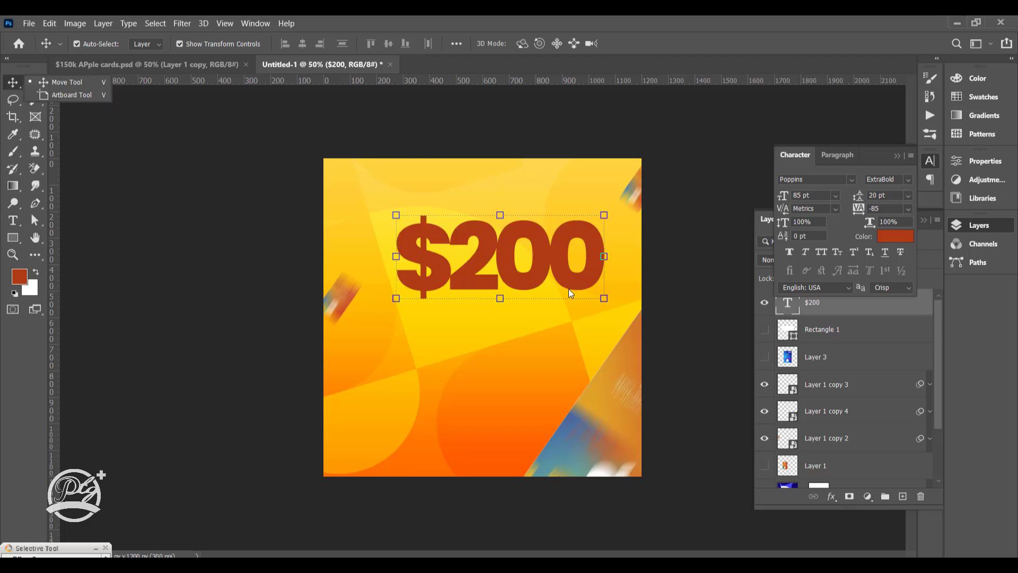
left_click_drag(513, 266, 486, 283)
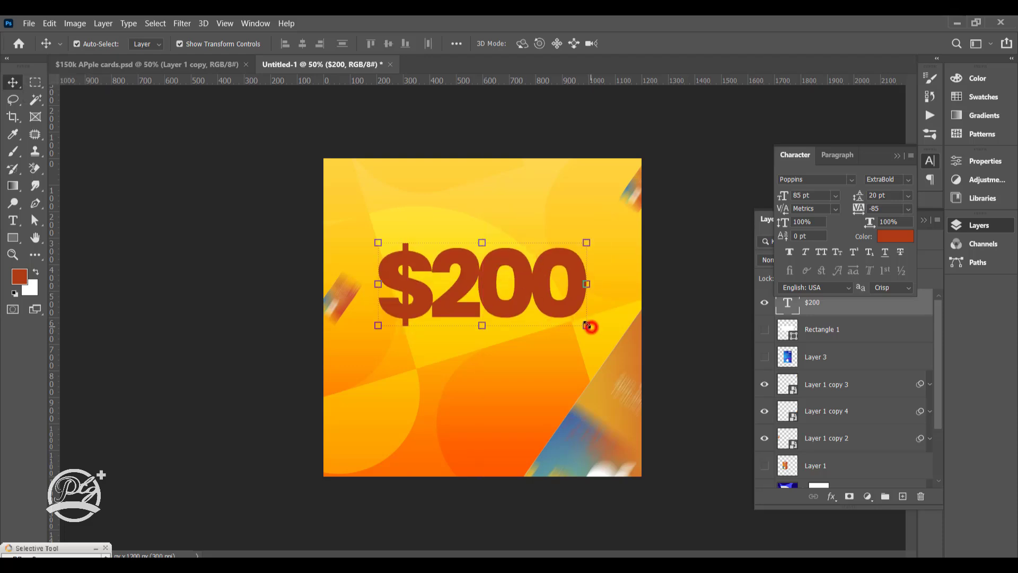
left_click(587, 325)
left_click_drag(577, 317, 577, 316)
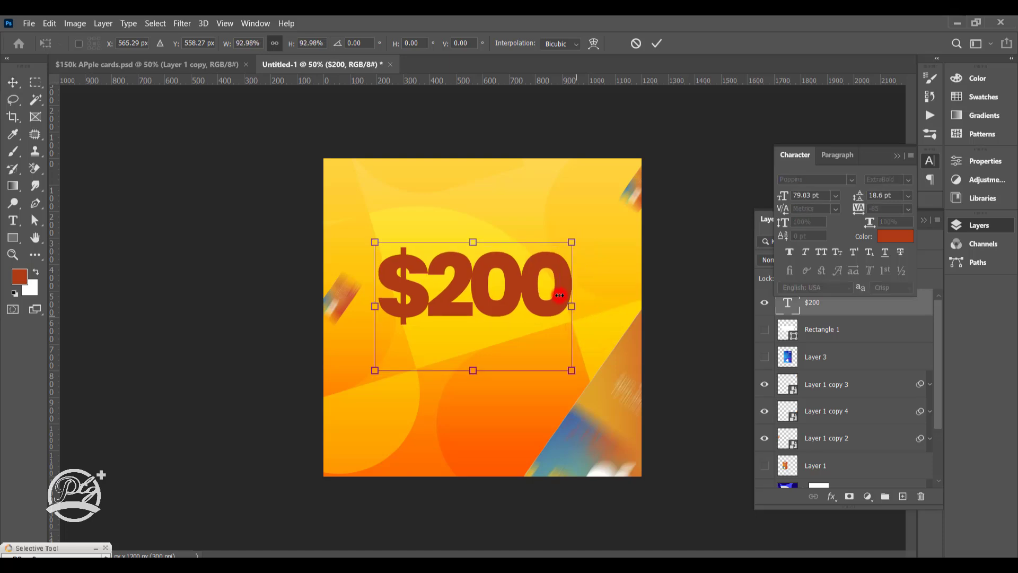
key("Return")
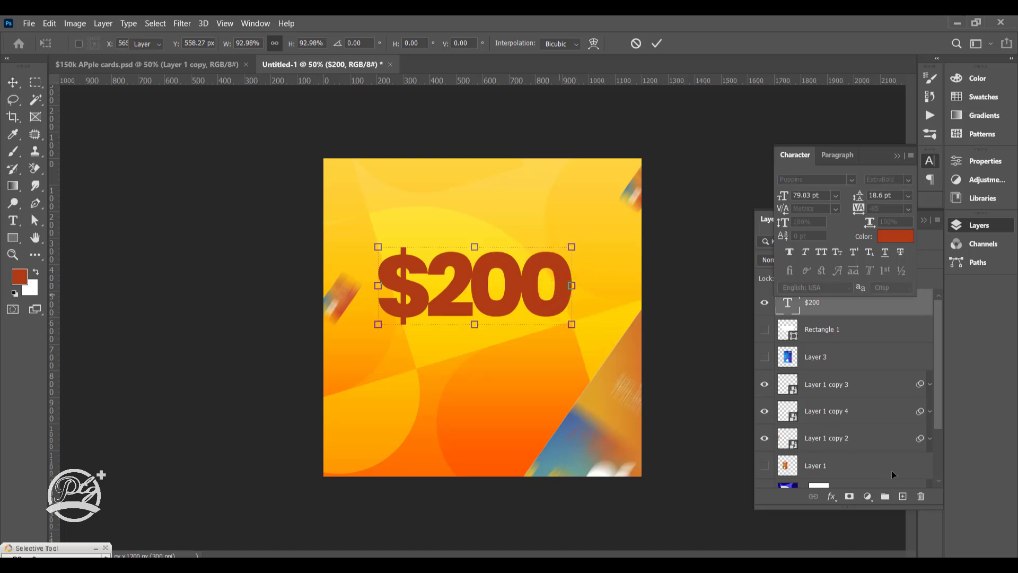
Add a new layer above the $200 text and set the foreground colour to bright red.
left_click(902, 495)
left_click(969, 96)
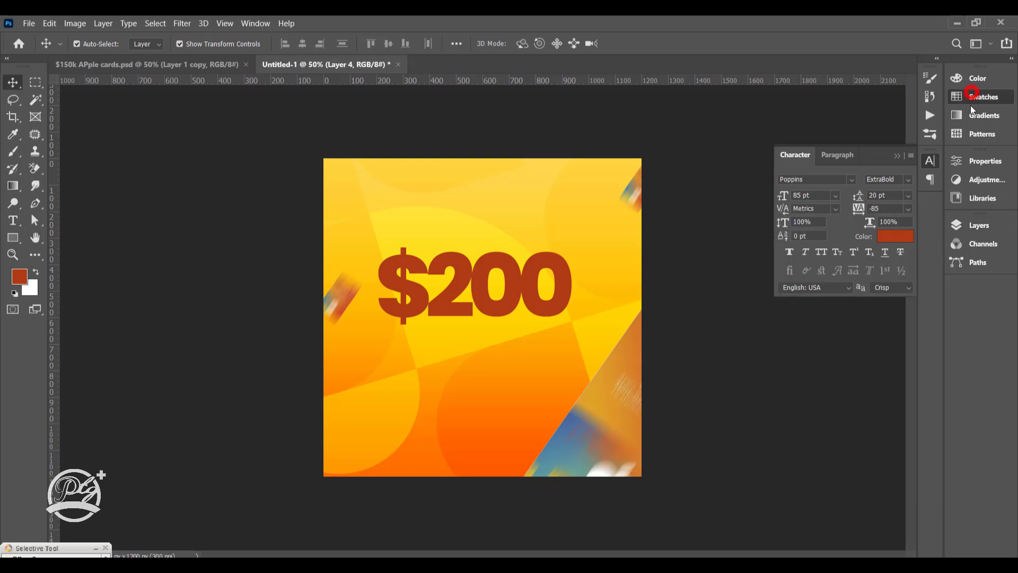
left_click(978, 80)
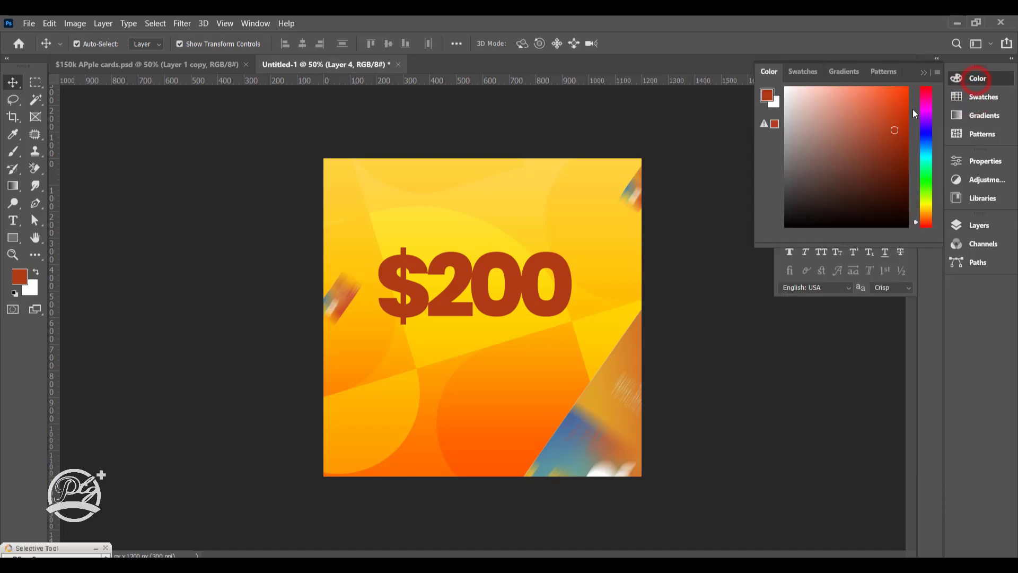
left_click_drag(914, 225, 916, 228)
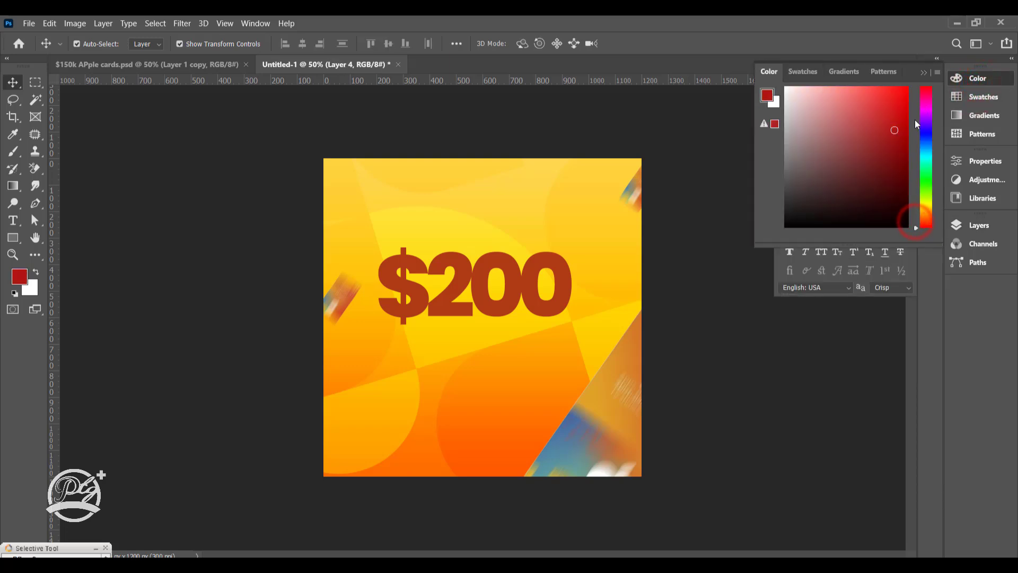
left_click(899, 102)
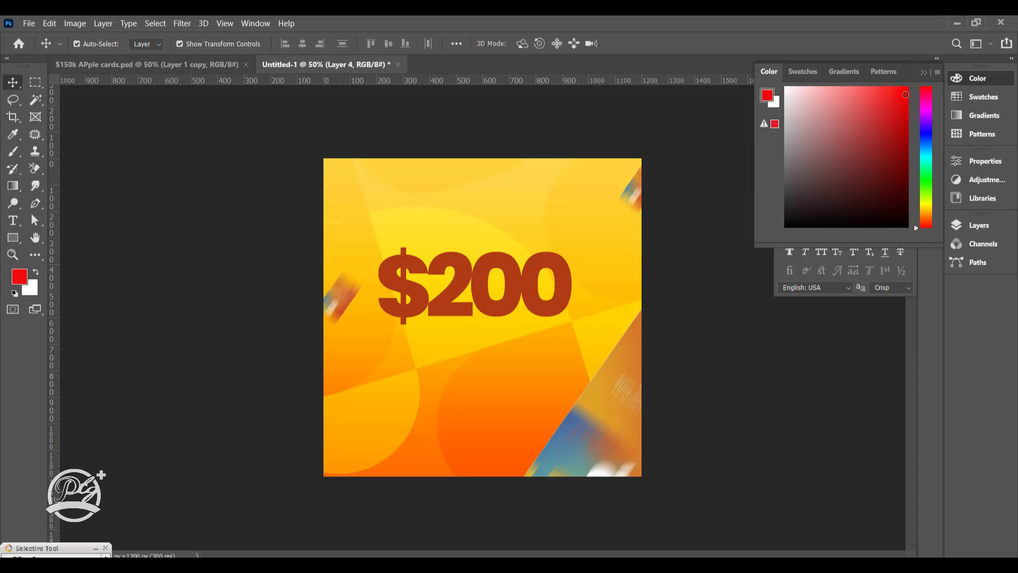
left_click(979, 227)
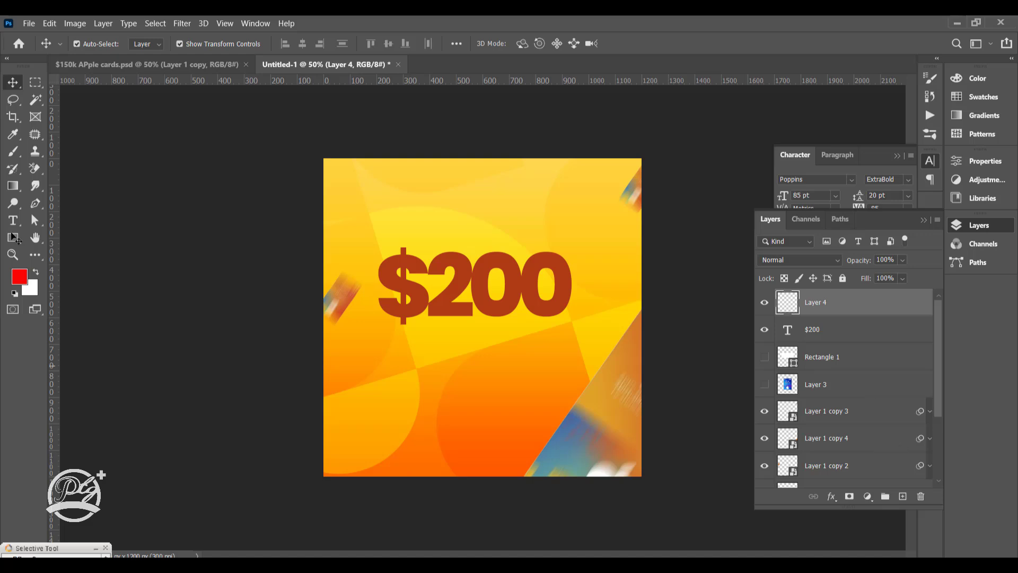
Paint a soft red spot over the zeros of $200 with a 417 px brush and clip its layer to the text.
left_click_drag(12, 157, 53, 153)
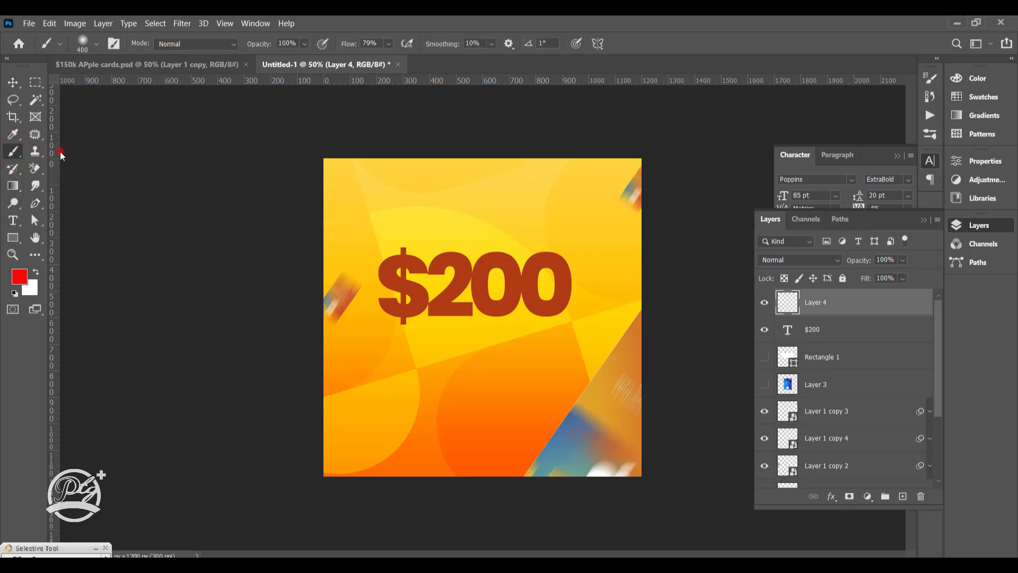
right_click(555, 274)
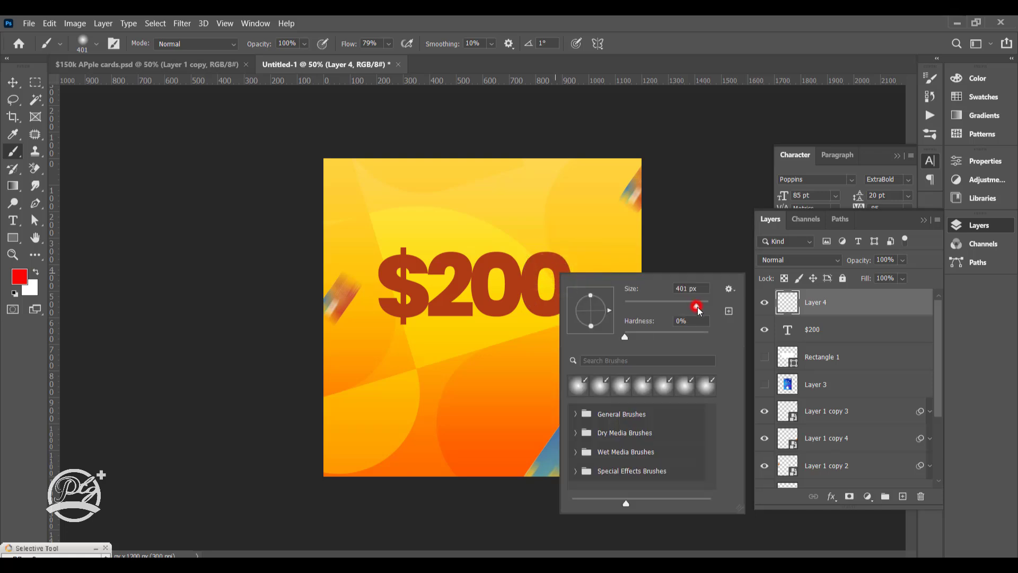
key("Return")
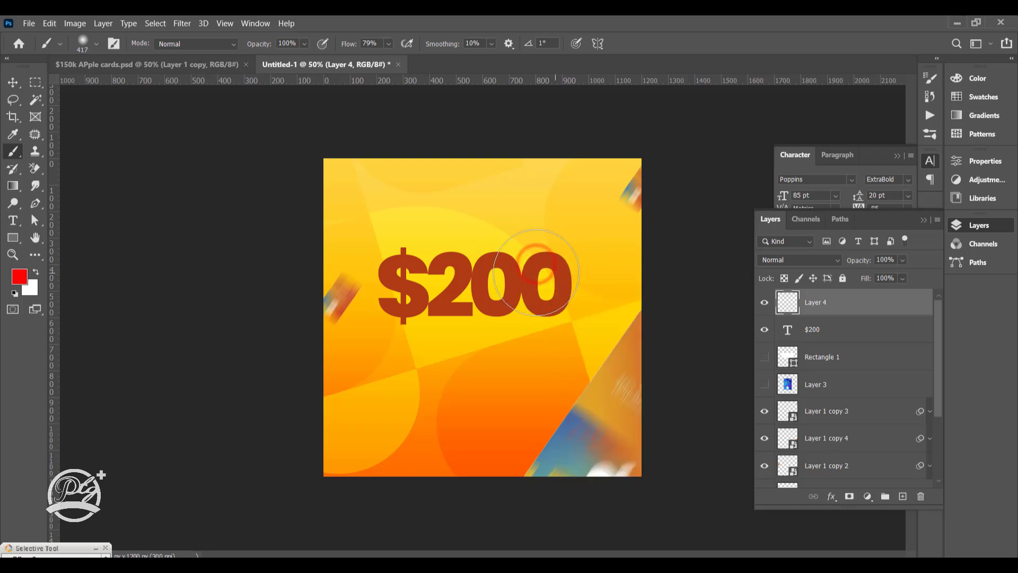
left_click(536, 257)
left_click_drag(531, 254, 560, 247)
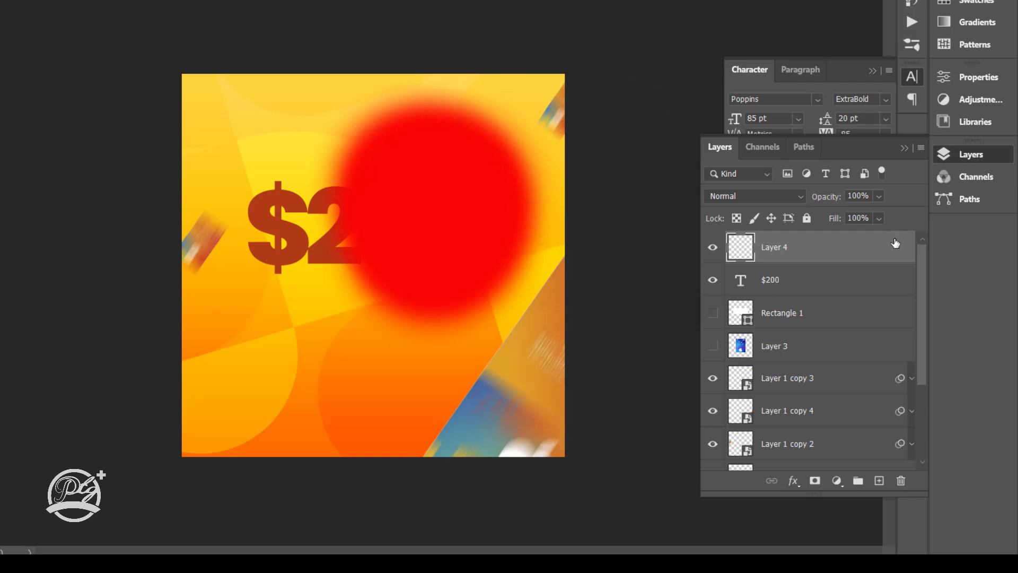
right_click(847, 259)
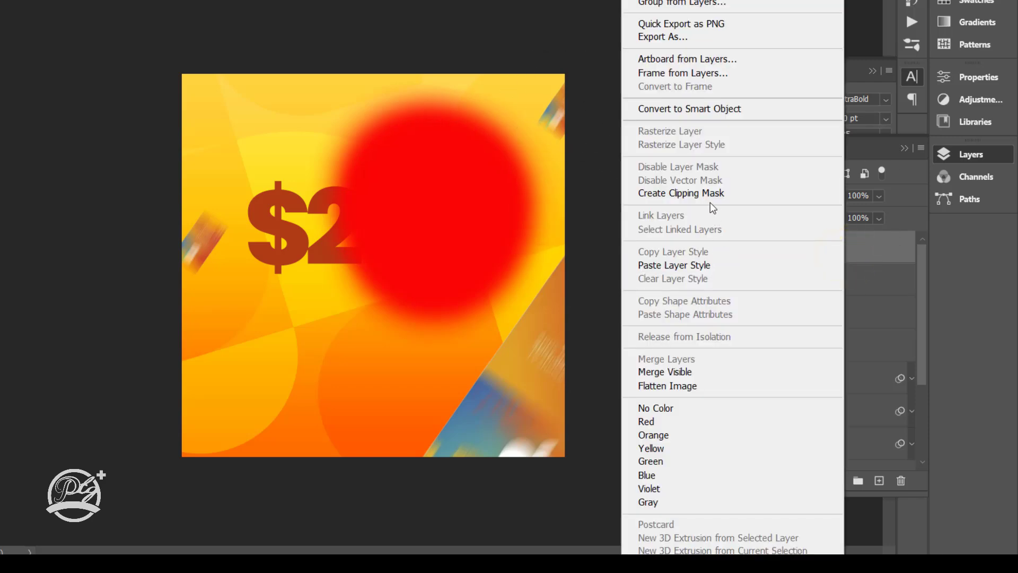
left_click(705, 194)
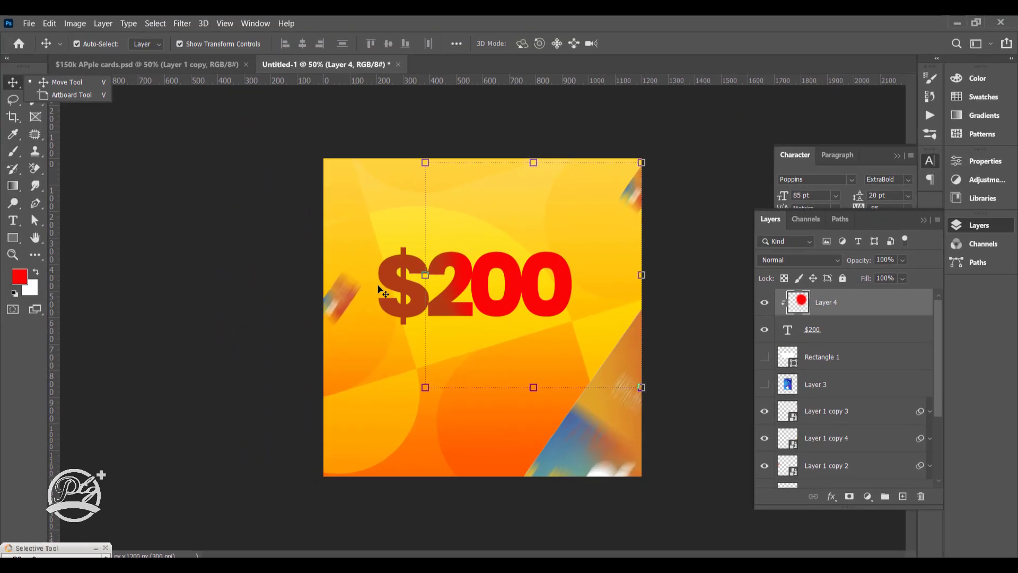
Show the white Rectangle 1 and align it with the $200 text on both vertical and horizontal centres.
left_click(782, 330)
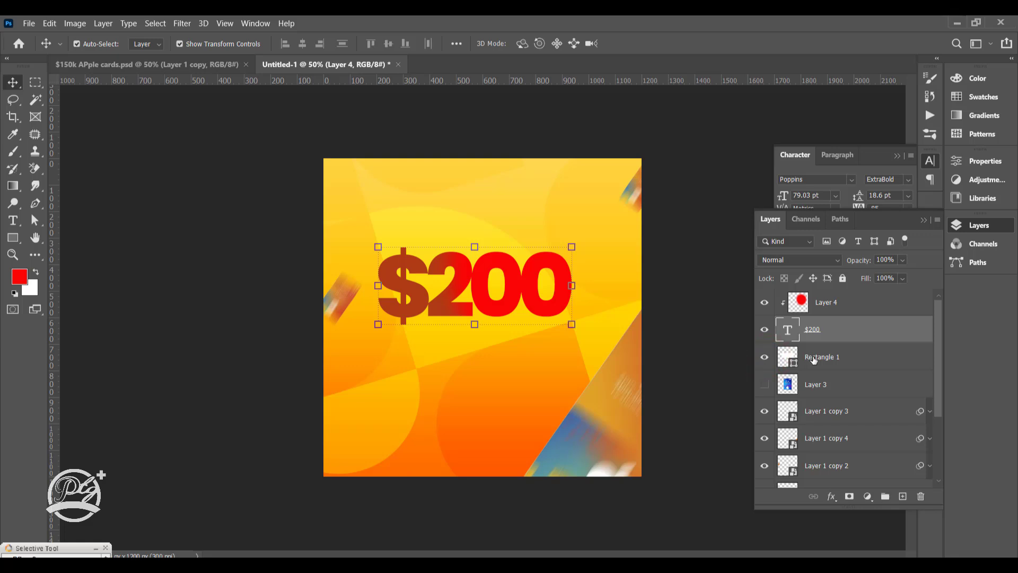
left_click(841, 357, "ctrl")
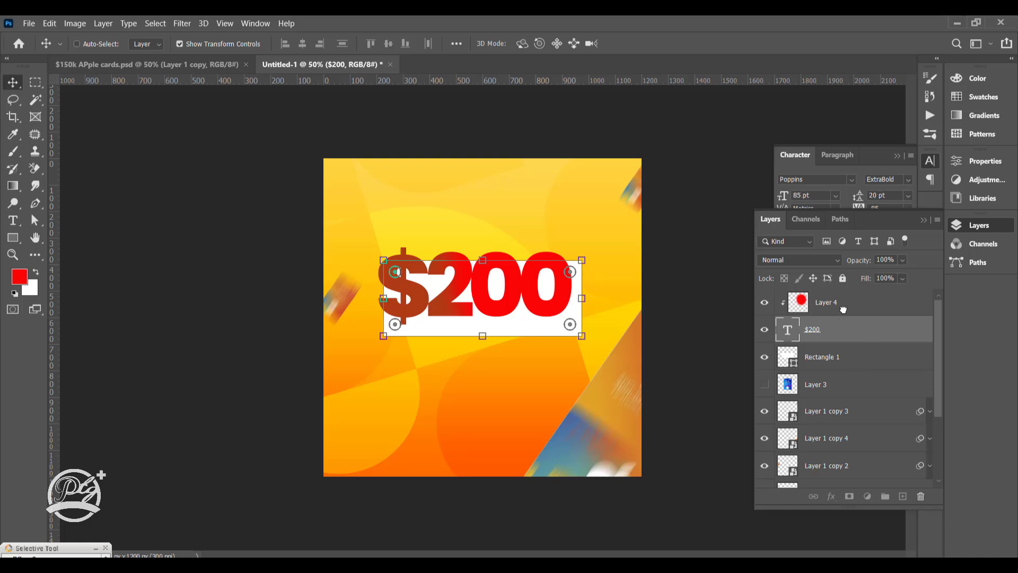
left_click(848, 346)
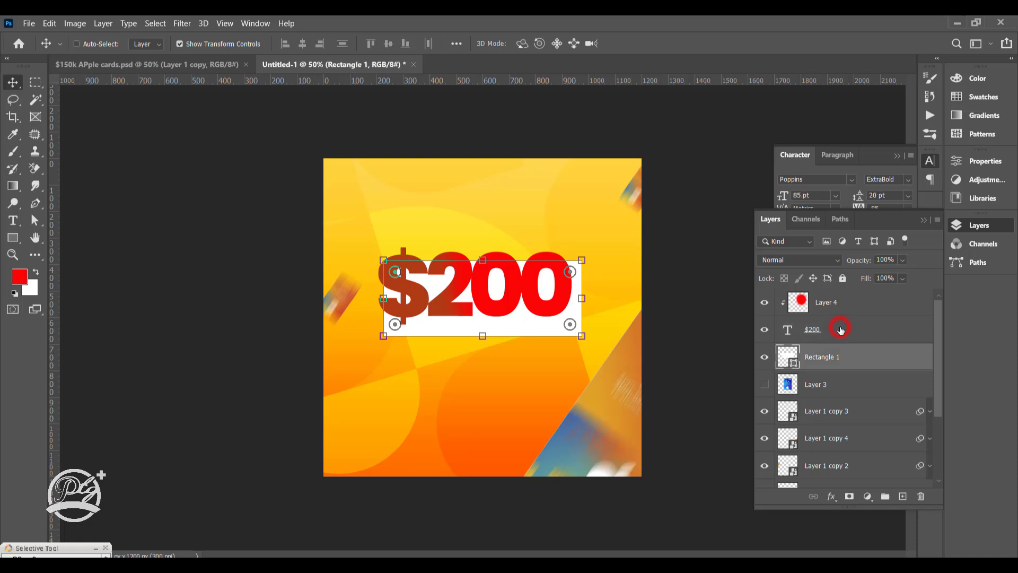
left_click(840, 329, "shift")
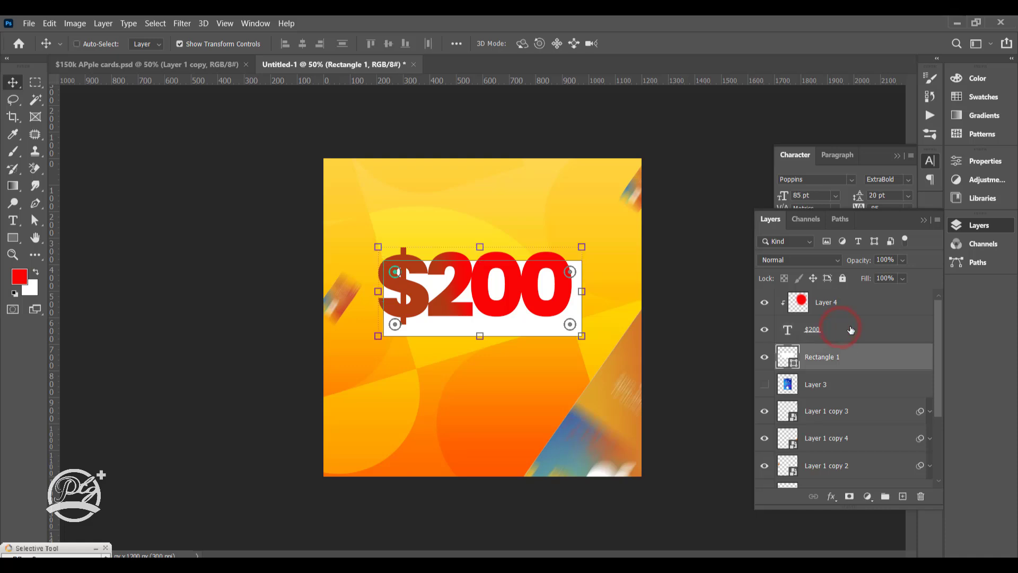
left_click(388, 44)
left_click(302, 44)
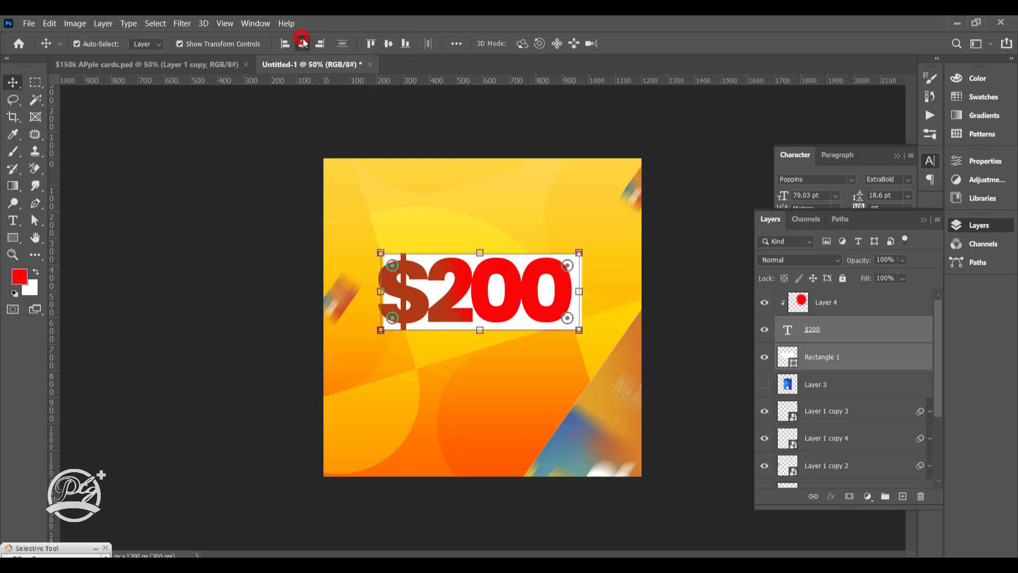
Centre the $200 text and white rectangle horizontally on the canvas.
key("ctrl+a")
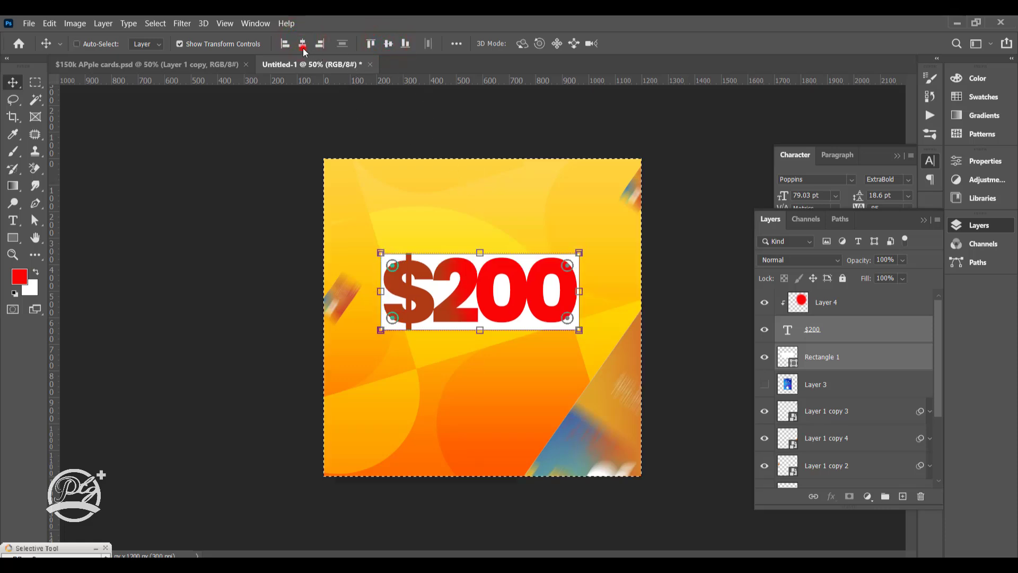
left_click(302, 44)
key("ctrl+d")
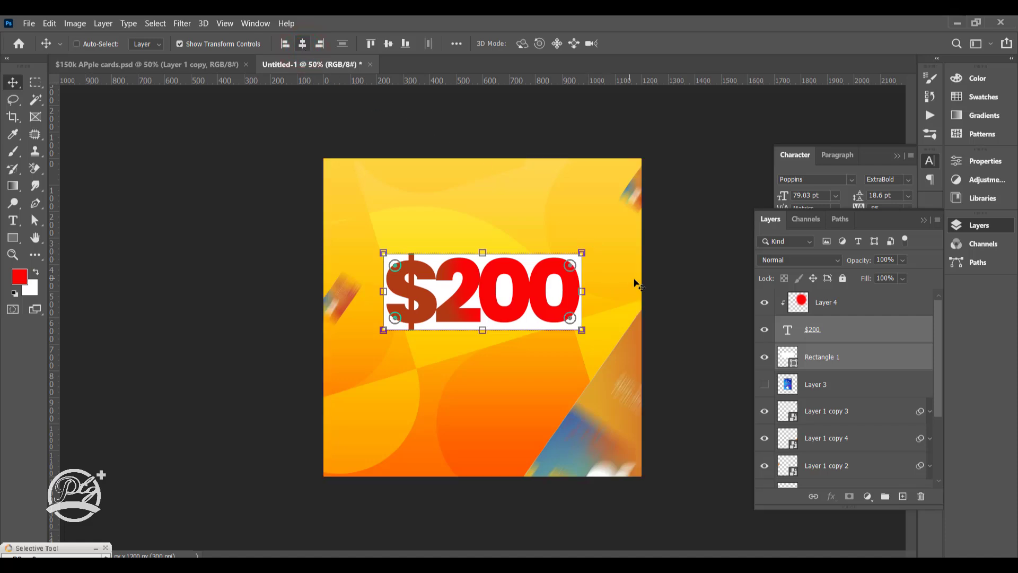
Shift the clipped red paint on Layer 4 to the right across the $200 text.
left_click(677, 286, "ctrl")
left_click(526, 285)
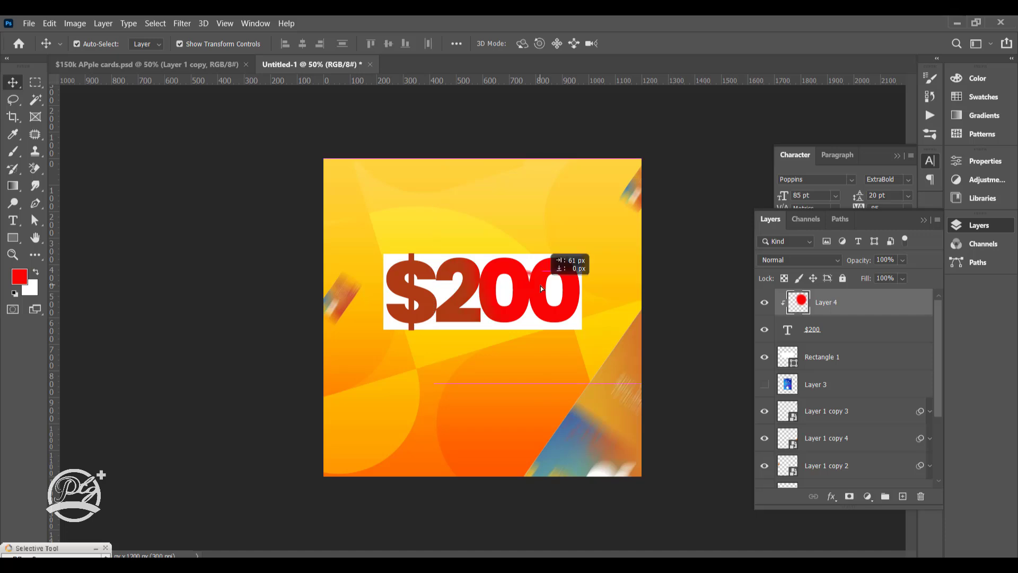
Enlarge the white rectangle about its centre to 112.28% width and 116.78% height.
left_click(385, 259)
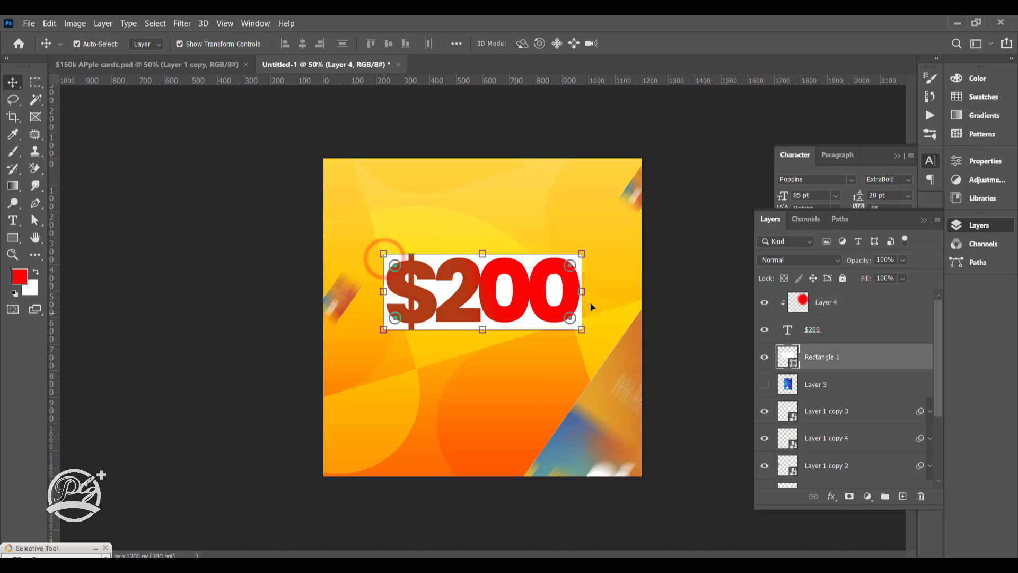
left_click(587, 292)
left_click_drag(590, 293, 597, 292)
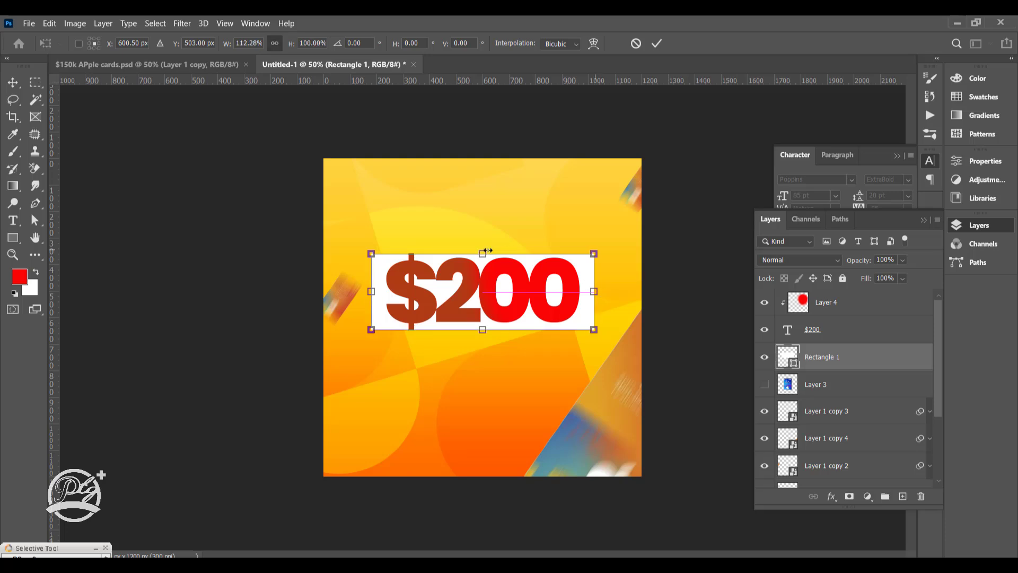
left_click_drag(482, 254, 482, 246)
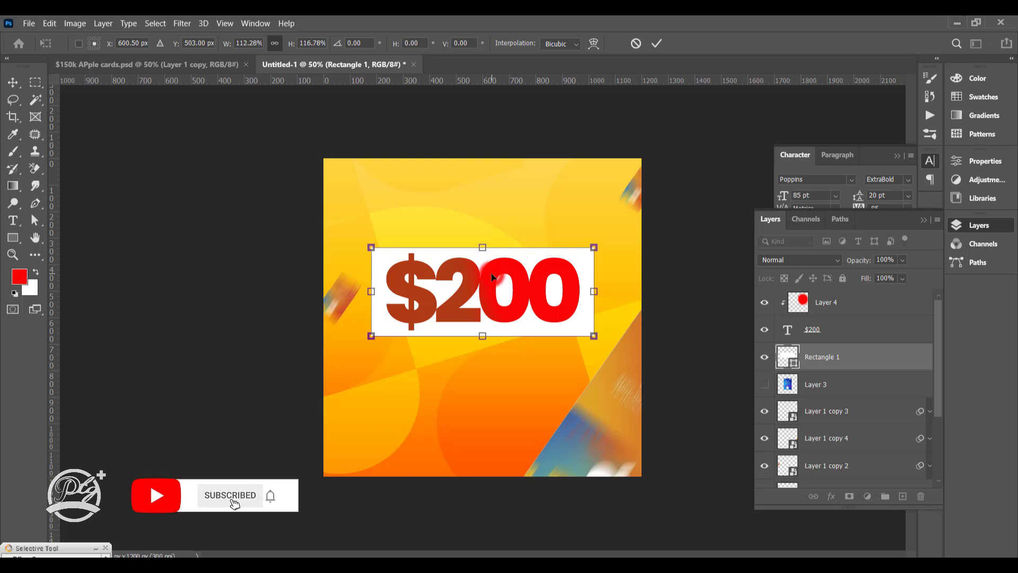
key("Return")
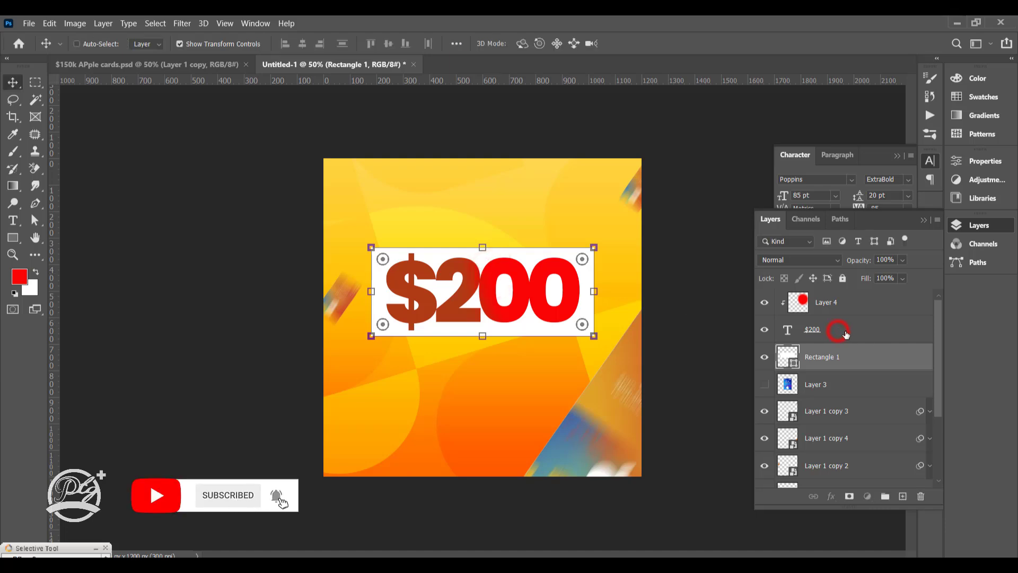
Skew the $200 text and white rectangle together vertically so that their right side slants upward.
left_click(845, 334, "shift")
left_click(580, 246)
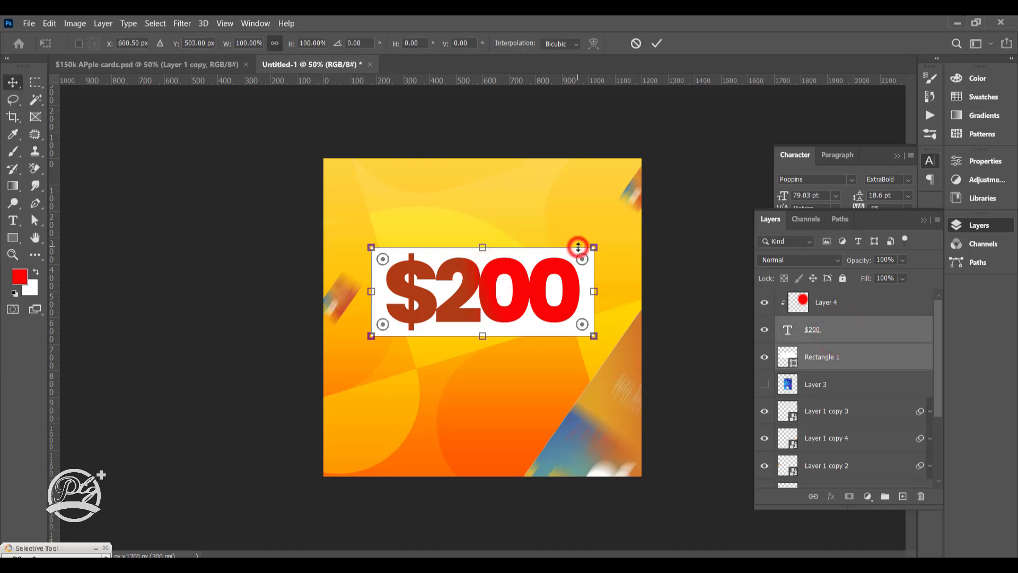
right_click(578, 247)
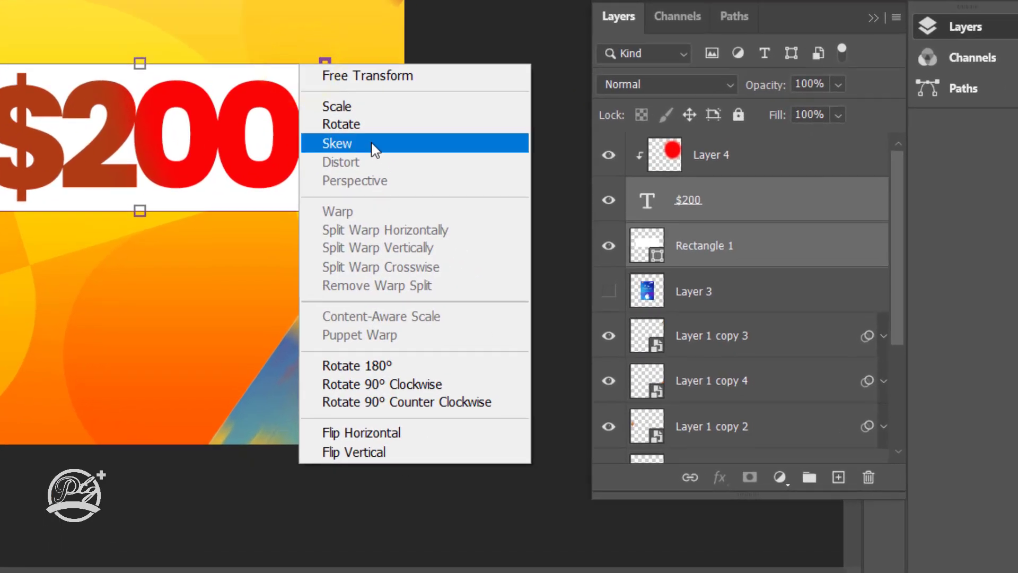
left_click(579, 277)
left_click_drag(325, 136, 326, 76)
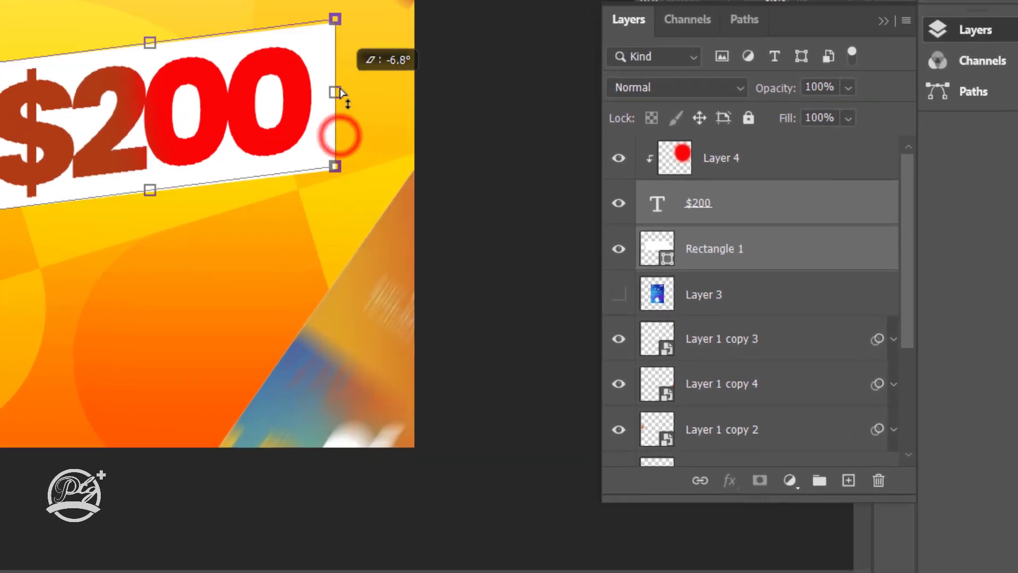
left_click_drag(607, 162, 607, 160)
key("Return")
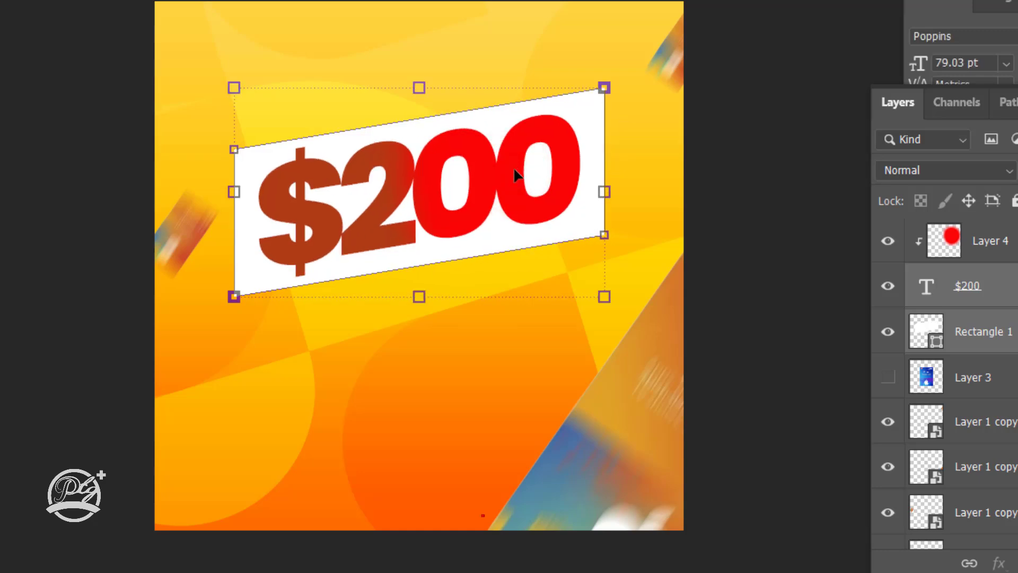
Scale the skewed text and rectangle down together until the text is 71.58 pt, and reposition them slightly.
left_click_drag(608, 88, 569, 105)
left_click_drag(445, 196, 452, 198)
key("ctrl+plus")
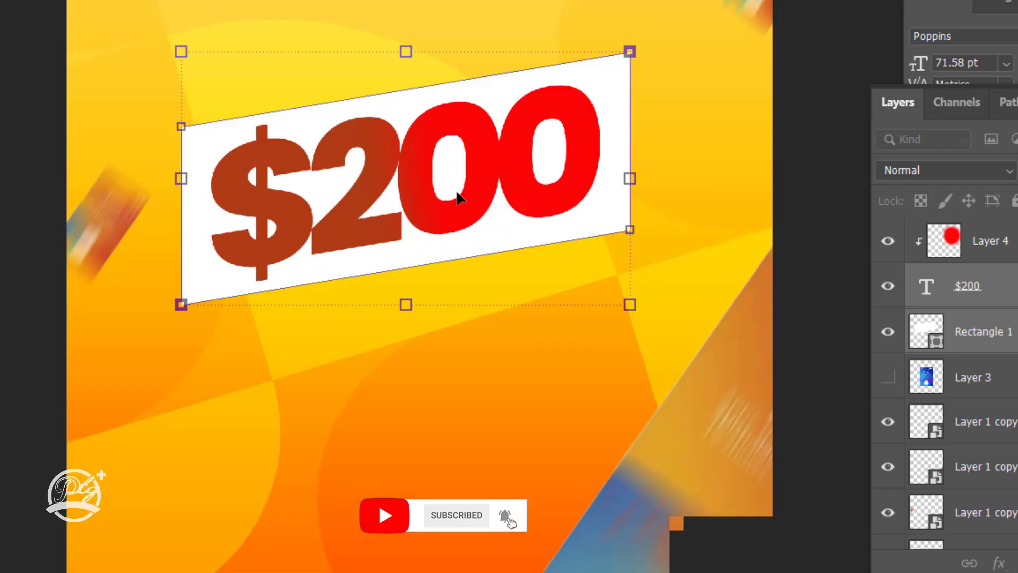
left_click(33, 111)
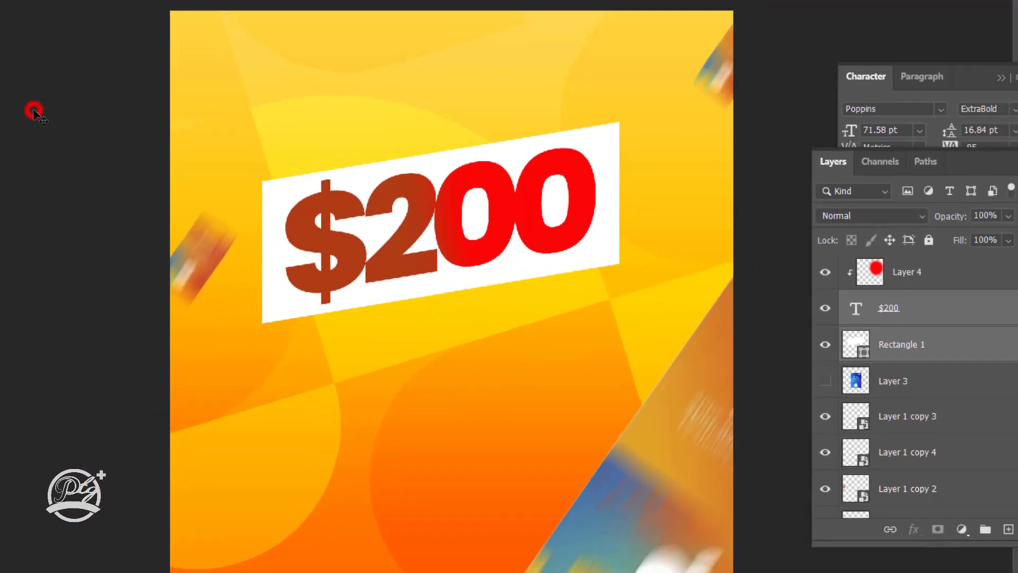
Group the $200 text, its white rectangle (Rectangle 1) and the clipped red paint on Layer 4.
left_click(288, 189)
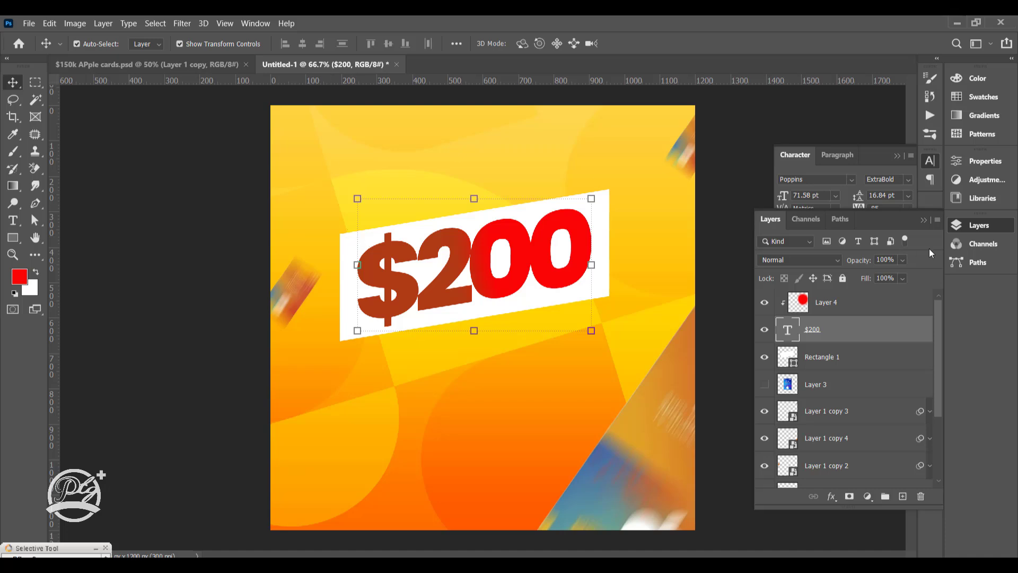
left_click(849, 357)
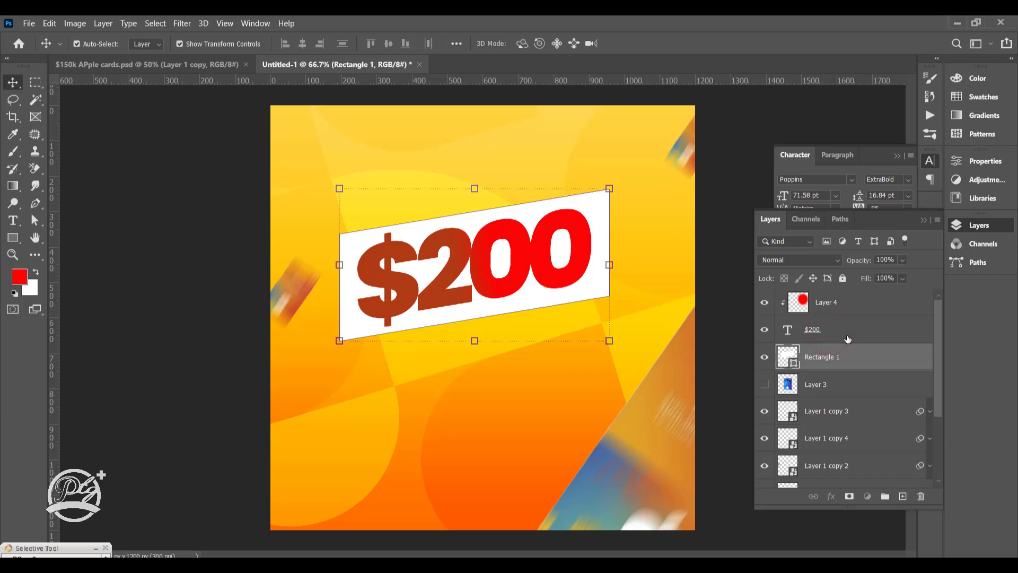
left_click(847, 336)
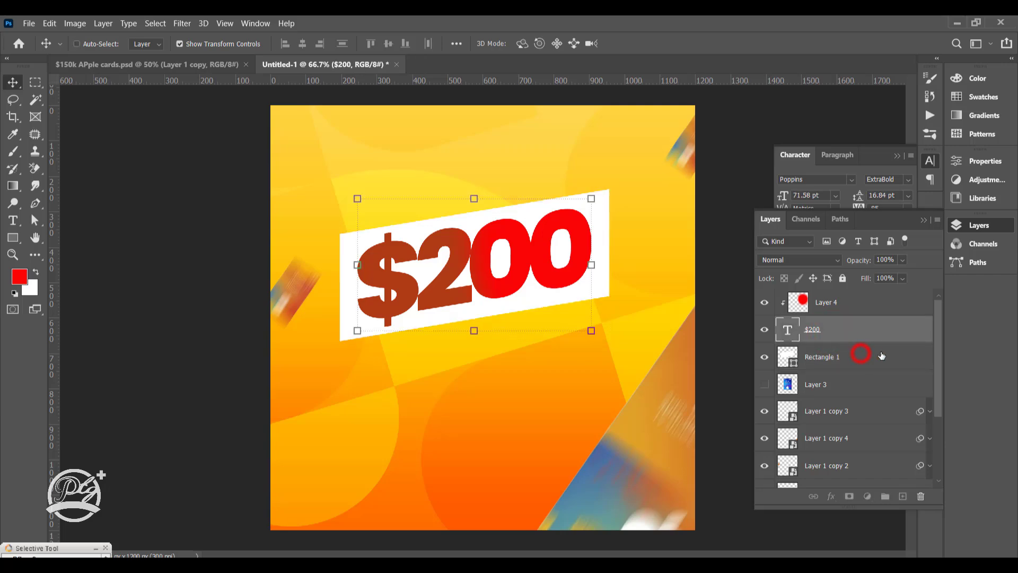
left_click(861, 354)
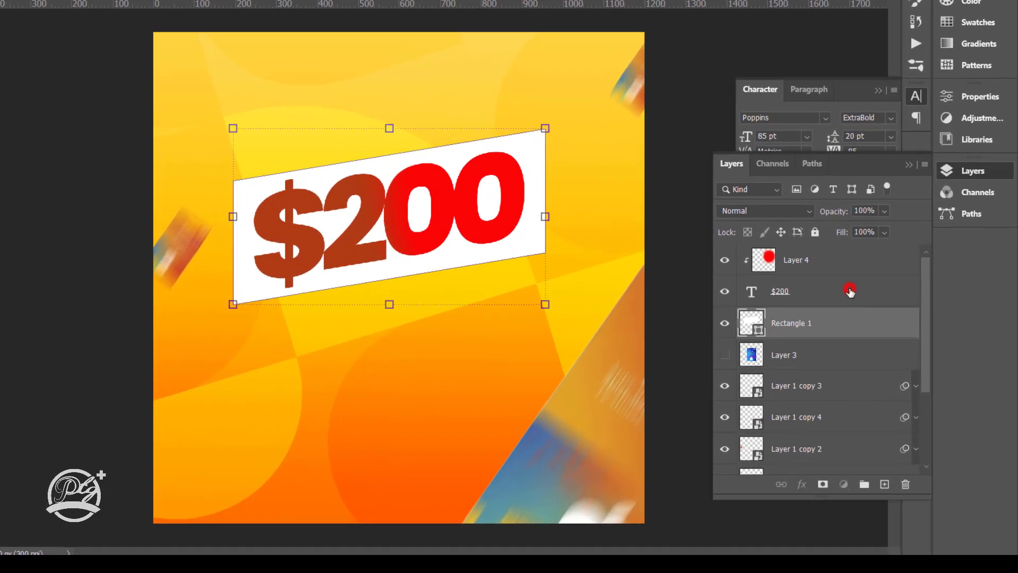
left_click(856, 293, "shift")
left_click(860, 260, "shift")
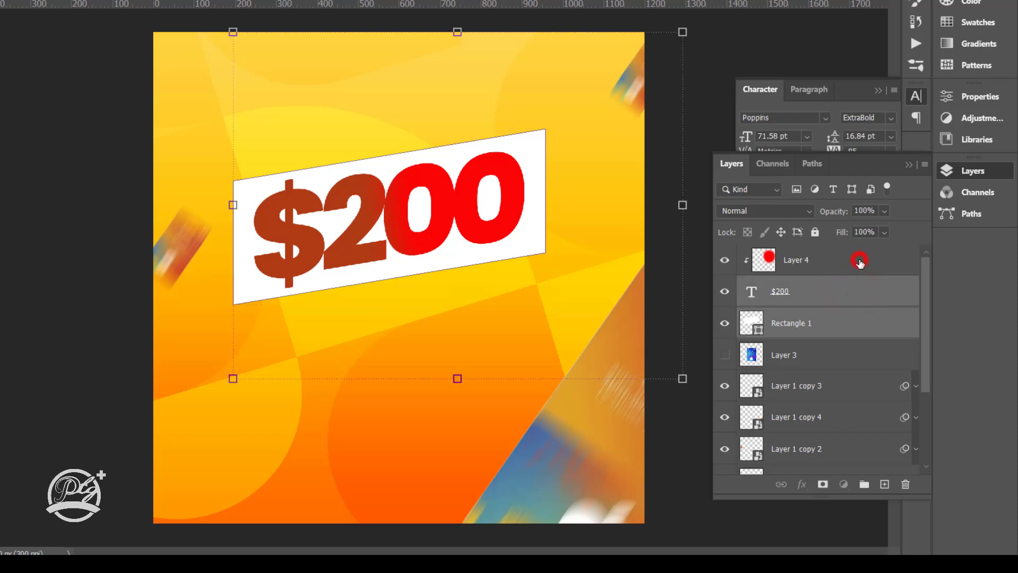
left_click(865, 484)
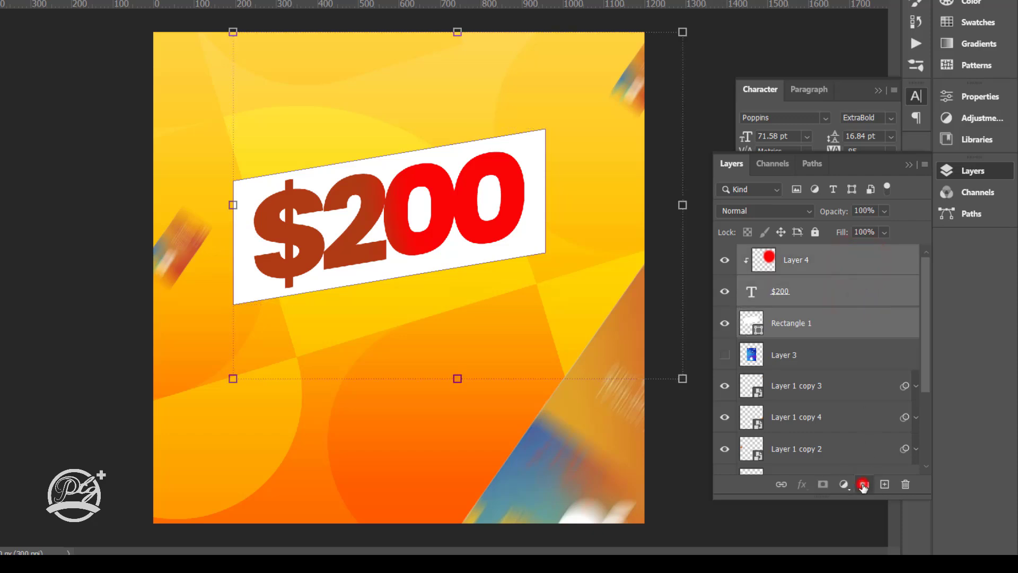
Duplicate the $200 group, scale the copy to 58.54%, and place it just beneath the right half of the original headline.
right_click(846, 254)
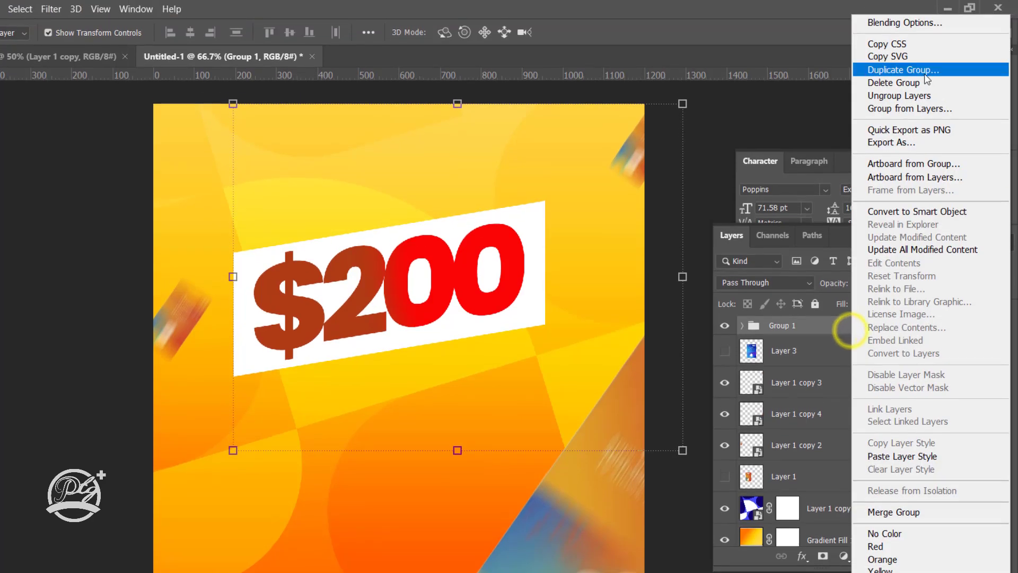
left_click(910, 70)
left_click(784, 179)
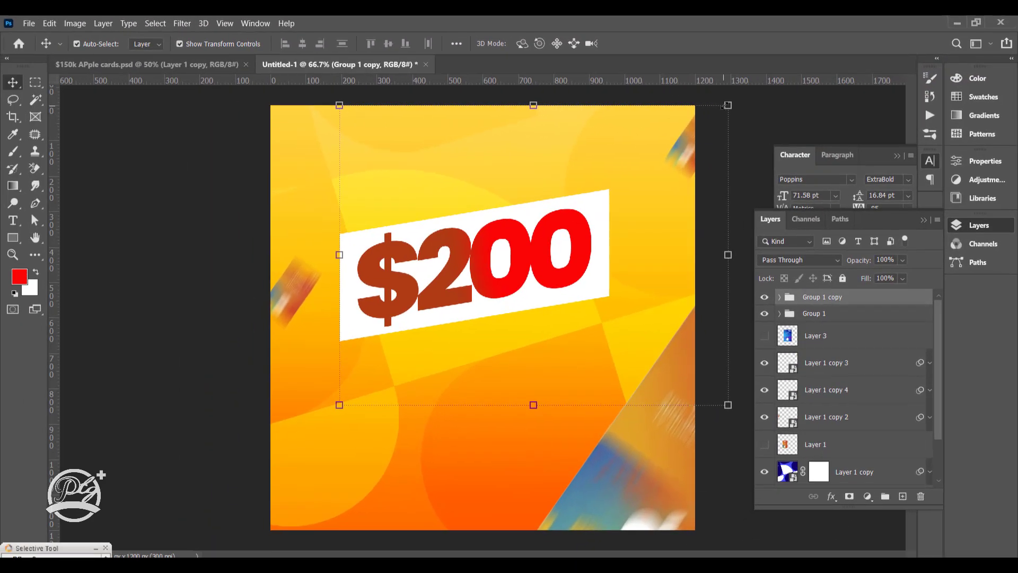
left_click(682, 104)
left_click_drag(725, 105, 567, 232)
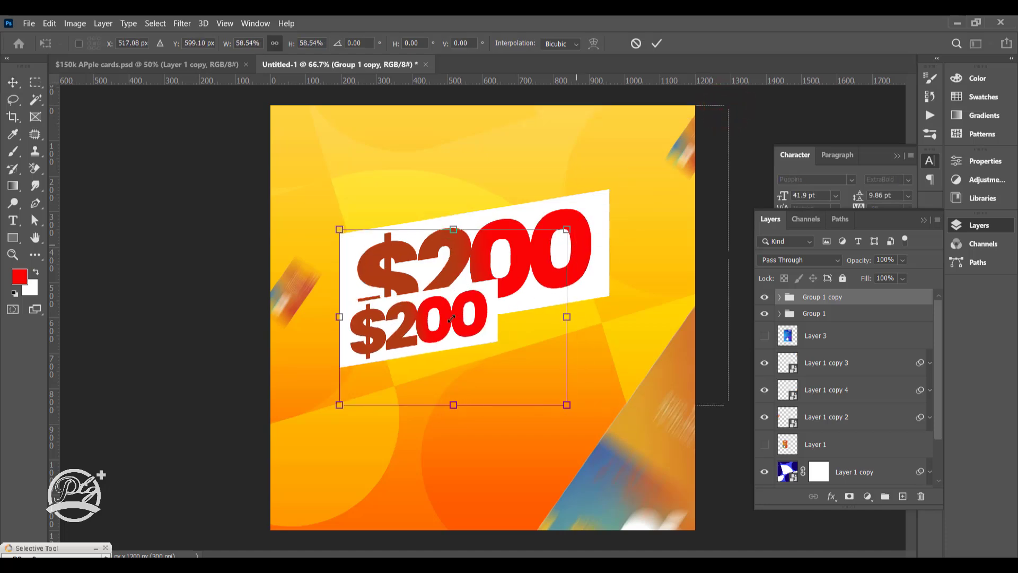
left_click_drag(451, 317, 540, 341)
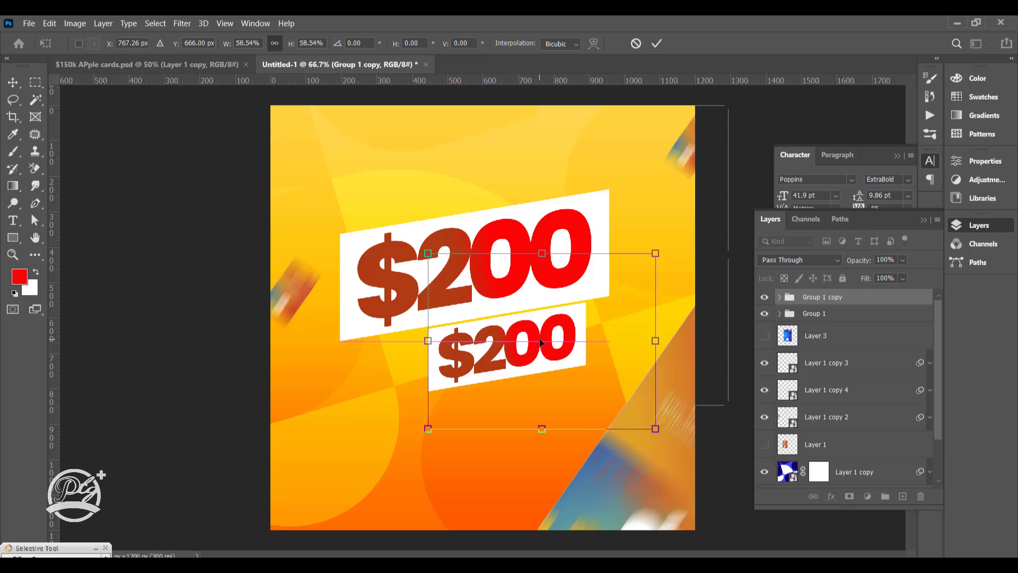
key("Return")
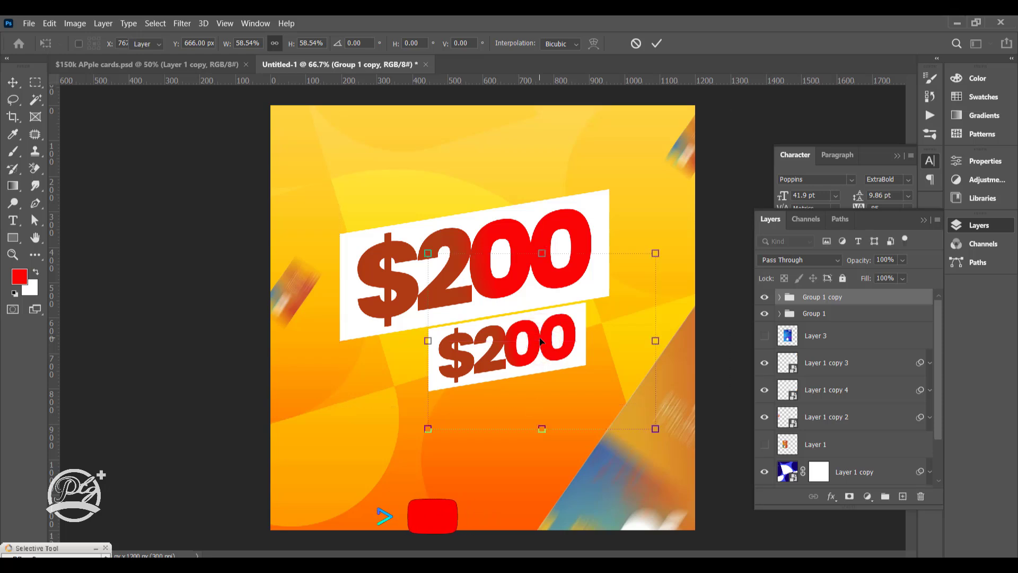
left_click(176, 210)
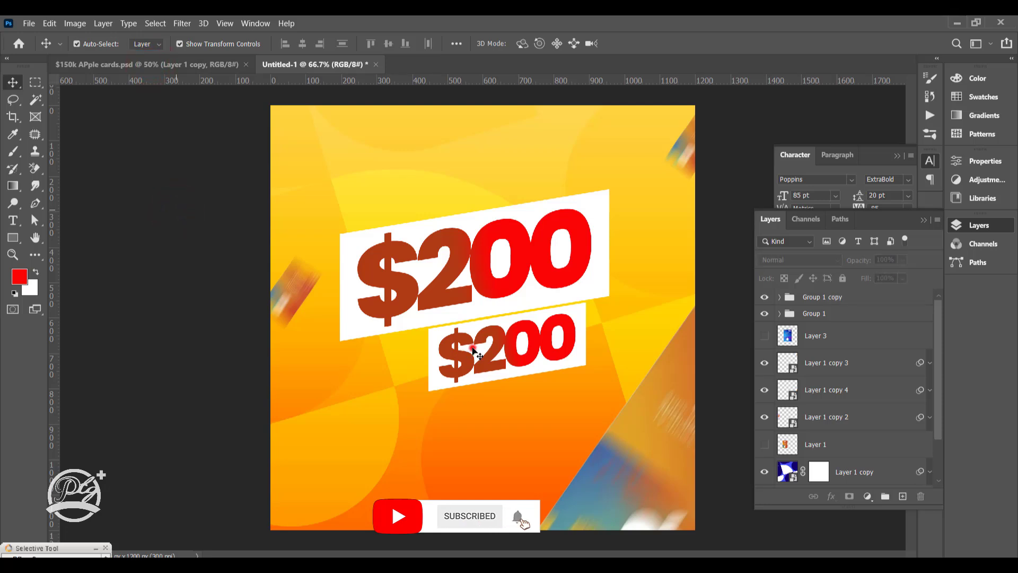
Replace the $200 text in the smaller group copy with "giveaway".
left_click(474, 351)
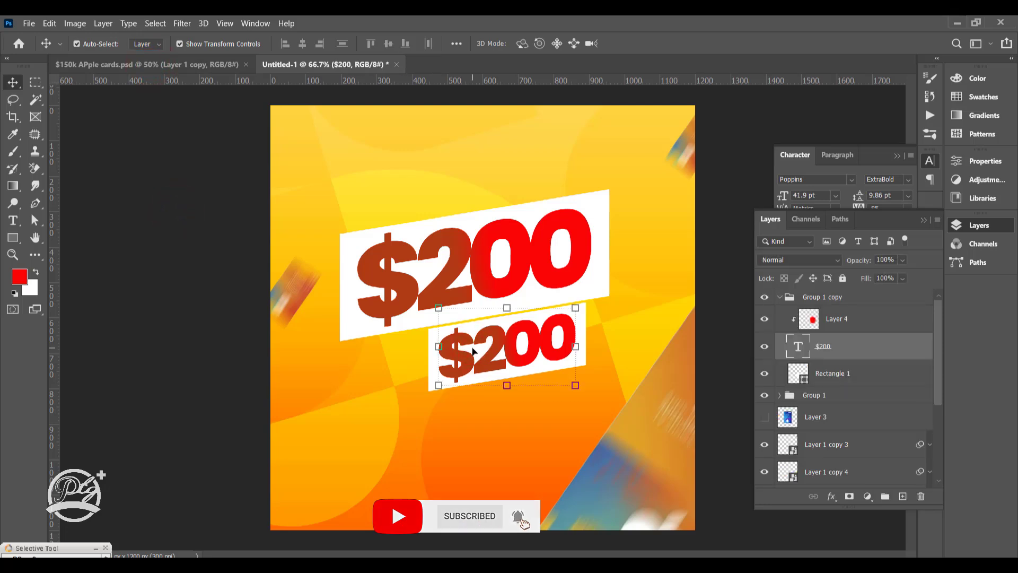
key("t")
left_click(472, 347)
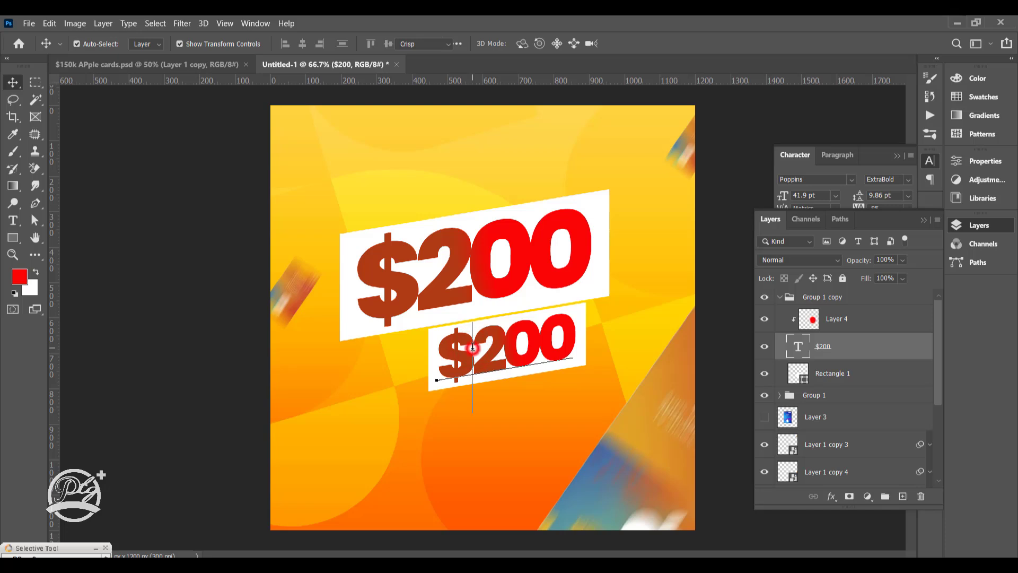
key("ctrl+a")
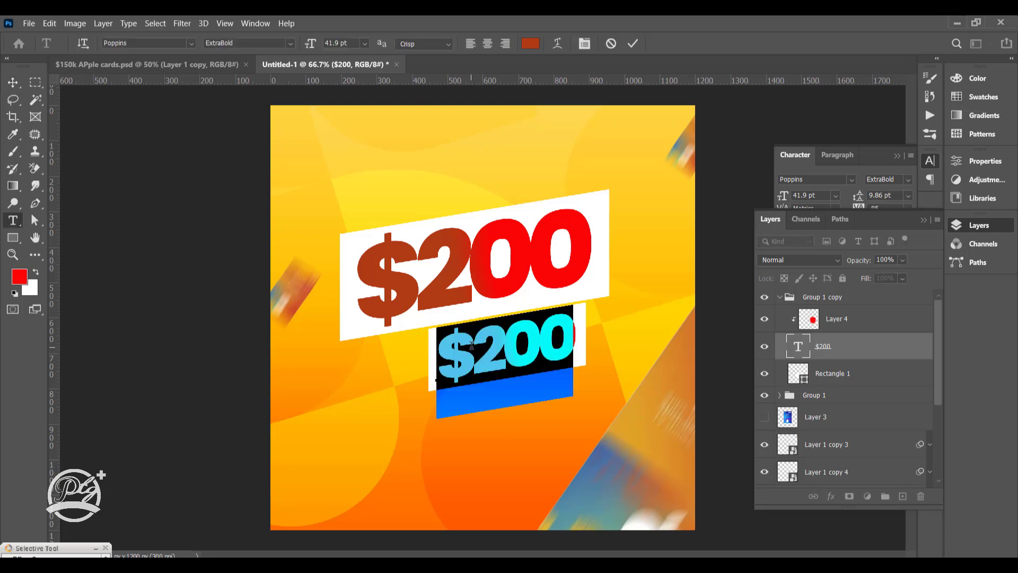
type("$150")
type("giveaway")
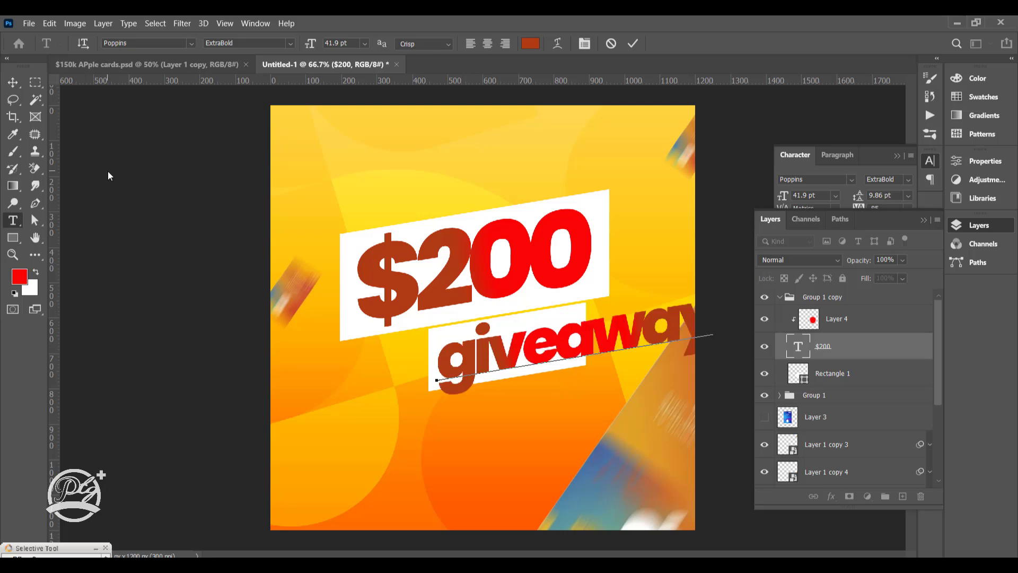
left_click(12, 83)
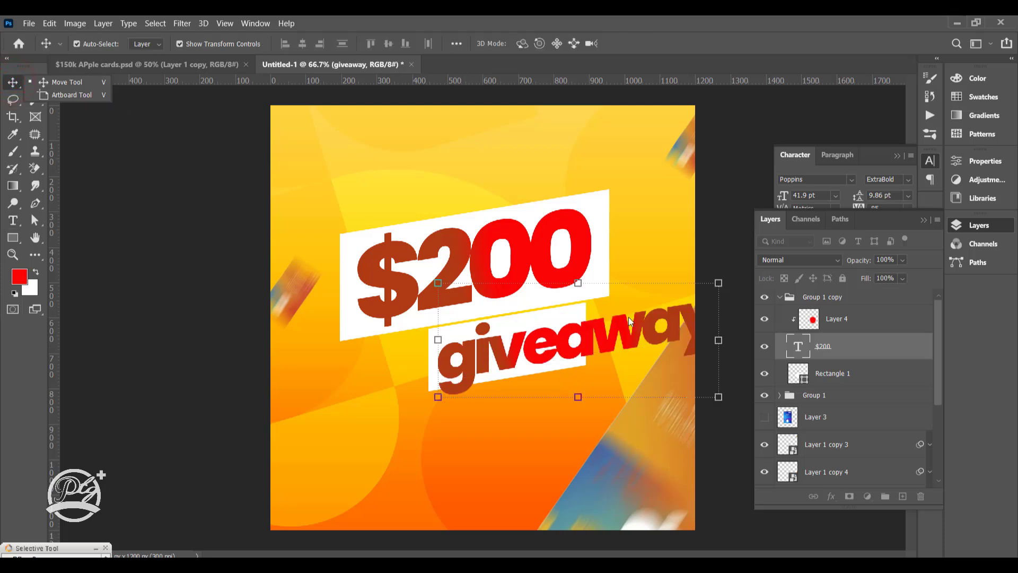
Capitalize the first letter of the giveaway text so that it reads "Giveaway".
double_click(471, 351)
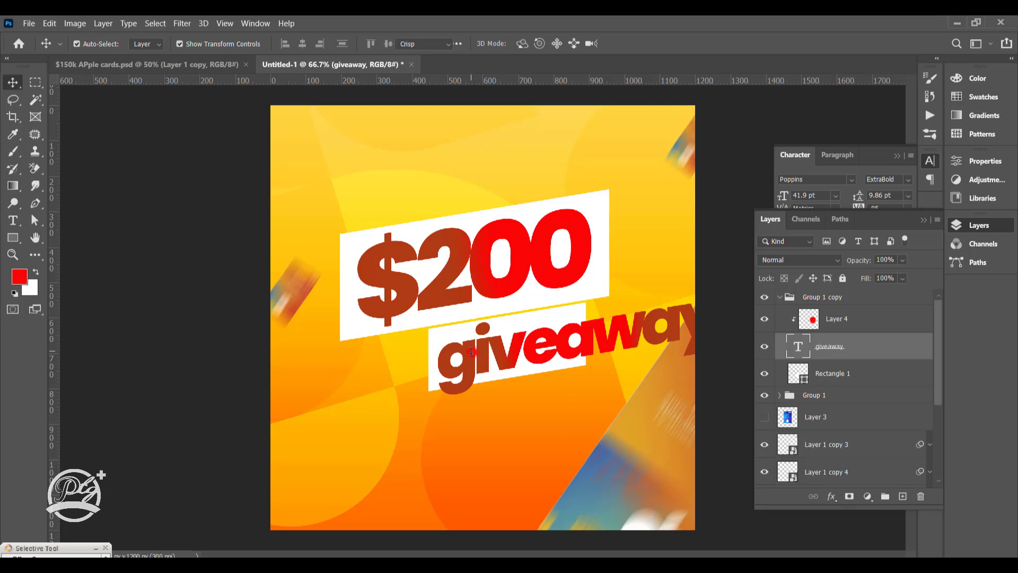
left_click_drag(471, 352, 437, 353)
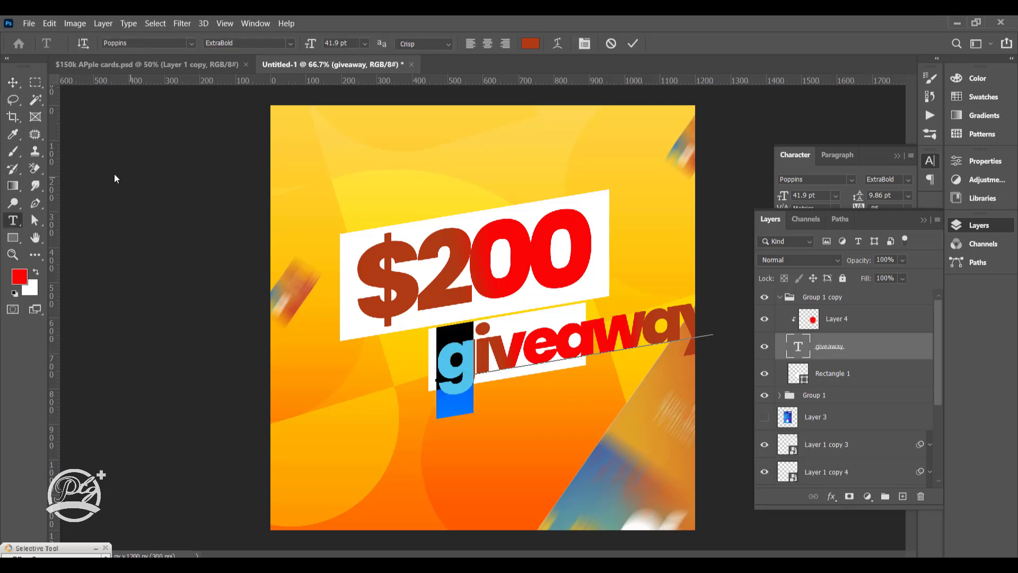
key("Right")
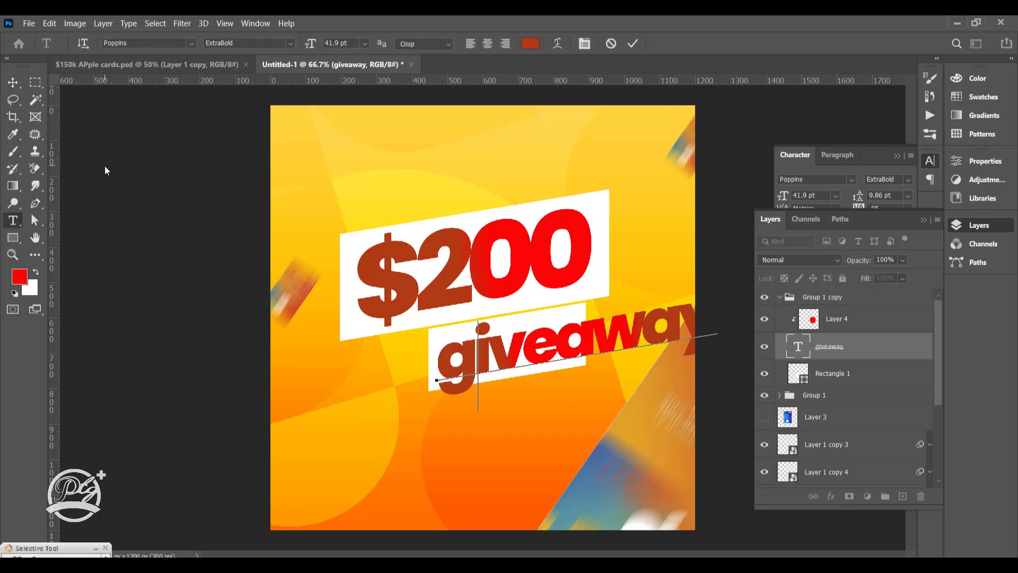
key("BackSpace")
type("G")
left_click(13, 81)
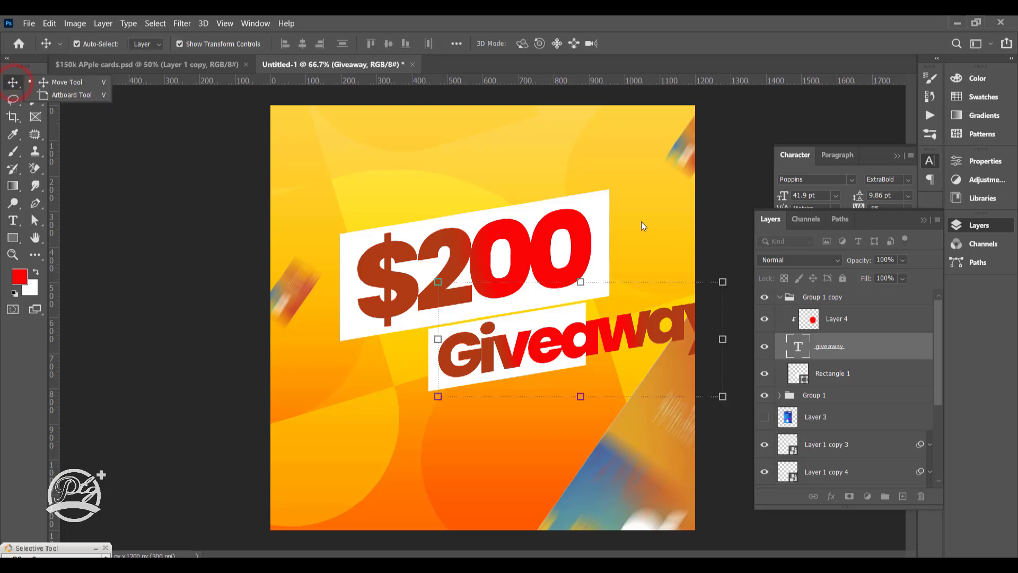
Format the Giveaway text in Agharti Demi with All Caps and tracking set to 0.
left_click(850, 180)
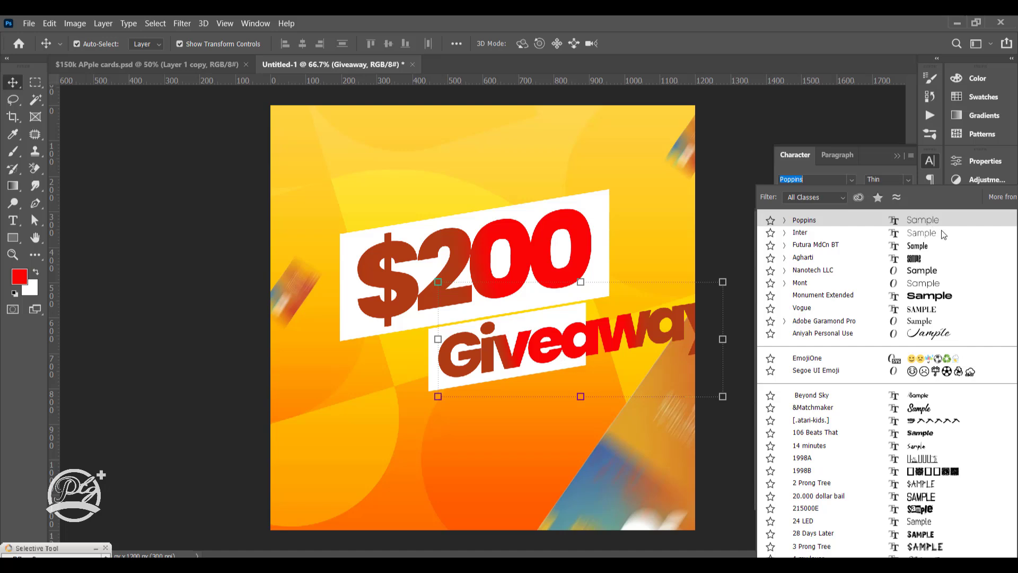
left_click(923, 260)
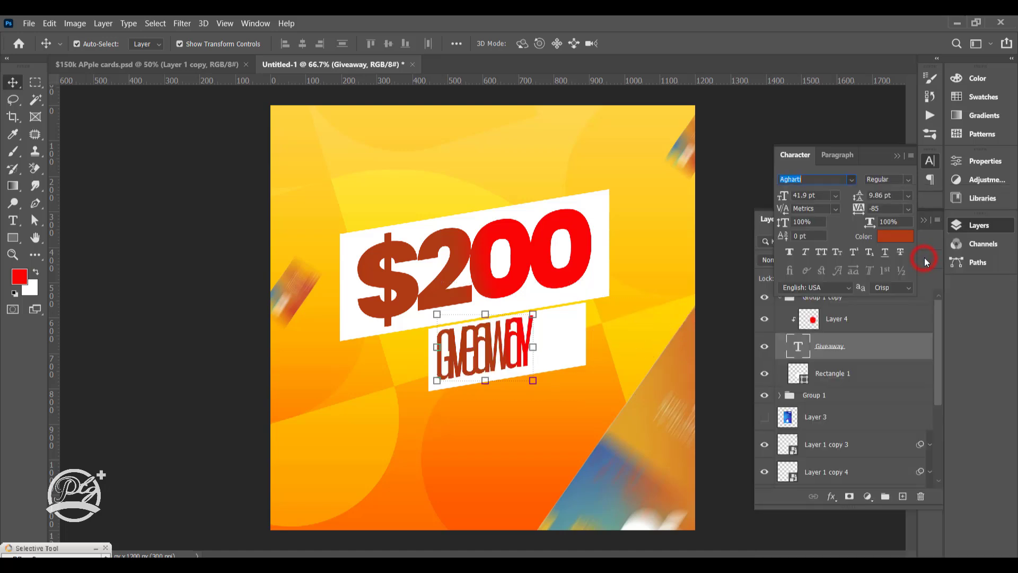
left_click(821, 252)
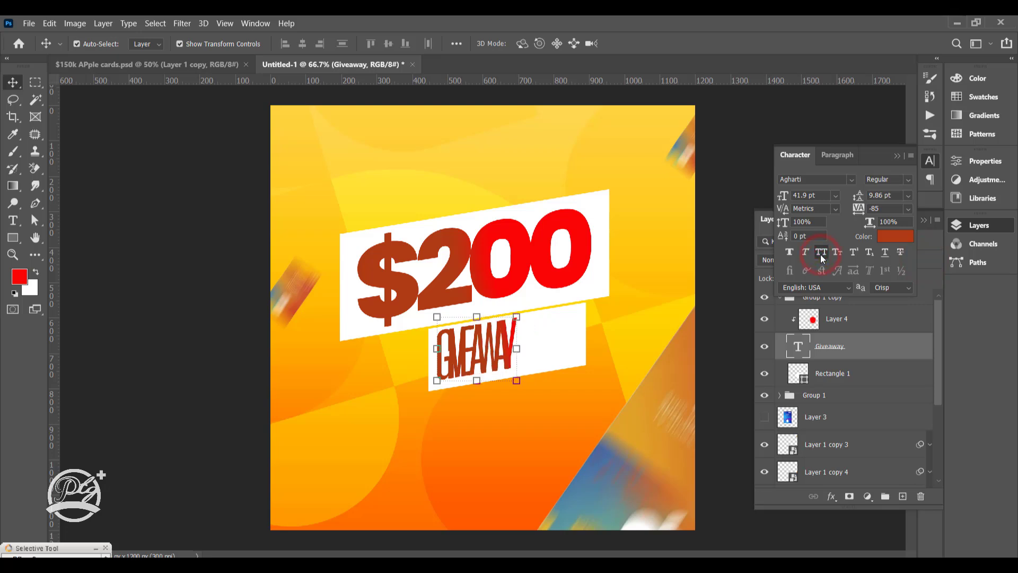
left_click(907, 210)
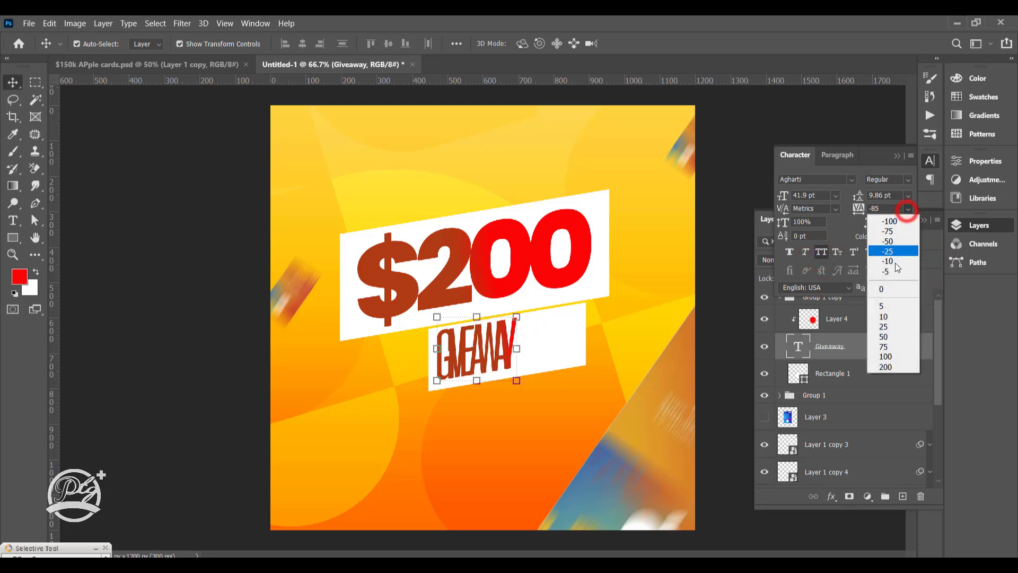
left_click(885, 293)
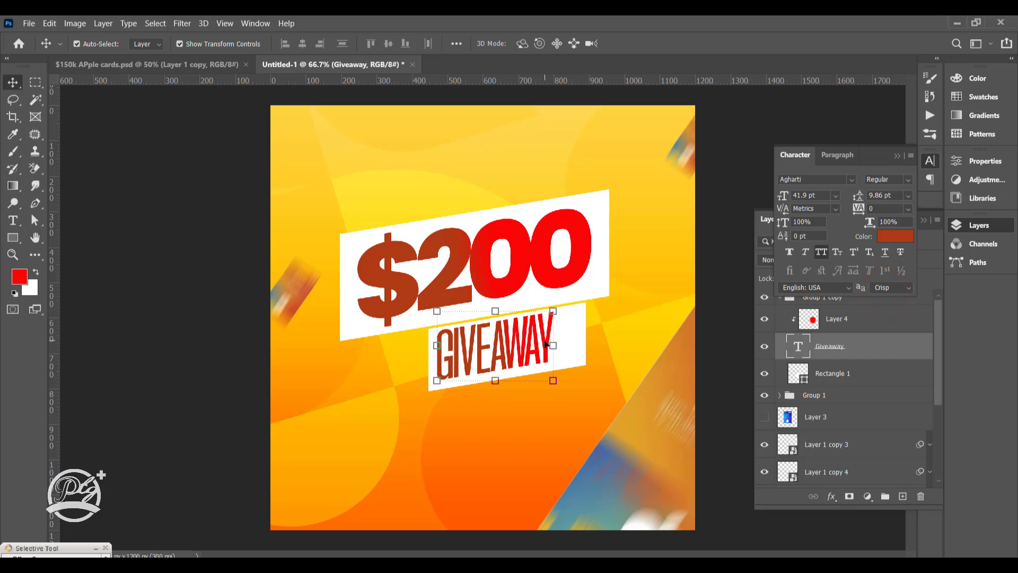
left_click(914, 182)
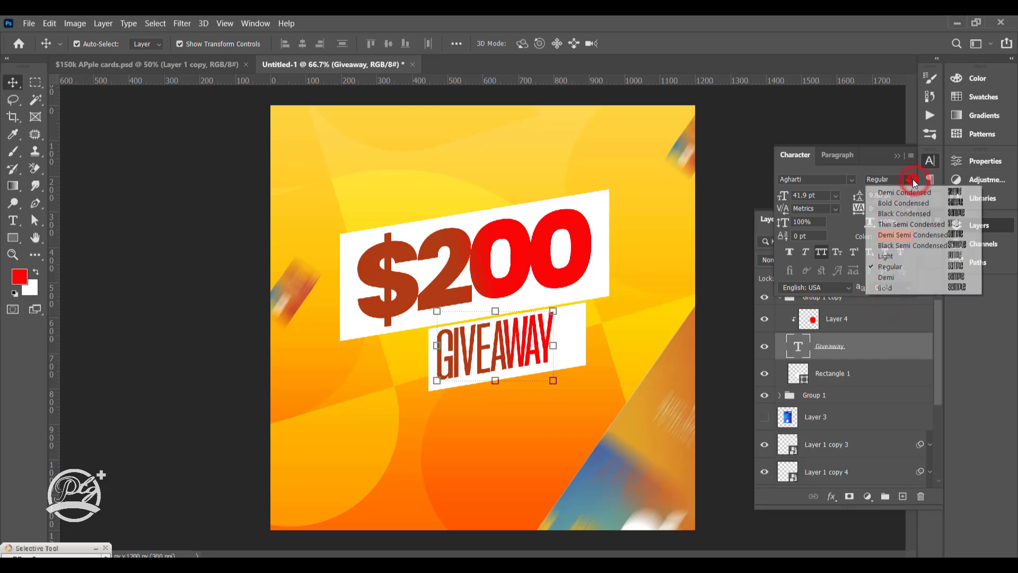
left_click(904, 275)
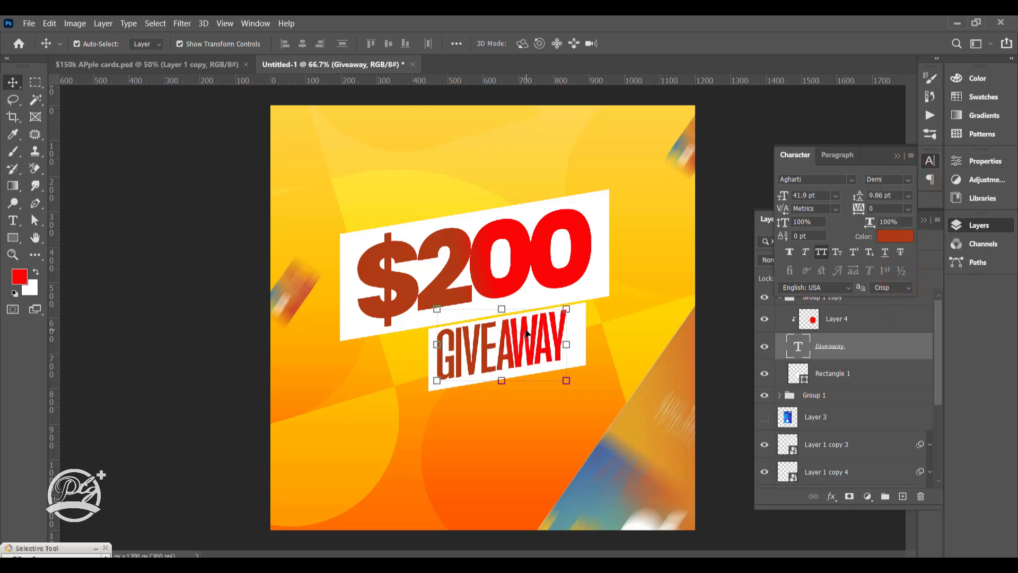
Nudge the GIVEAWAY text slightly down and right on its rectangle, and hide the red paint layer clipped to it.
key("Down")
key("Down")
key("Down")
key("Down")
key("Down")
key("Down")
key("Right")
key("Right")
key("Right")
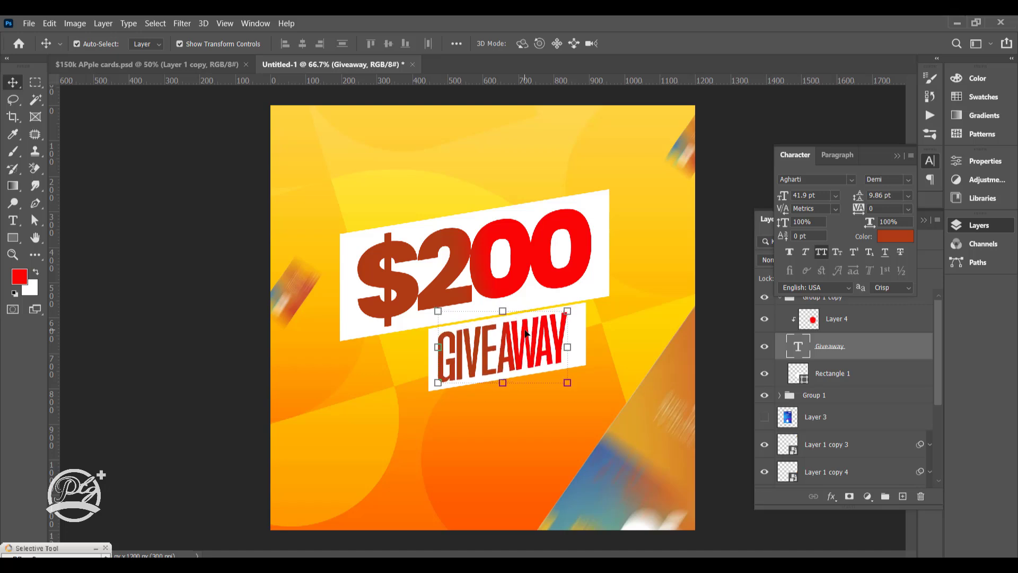
left_click(768, 321)
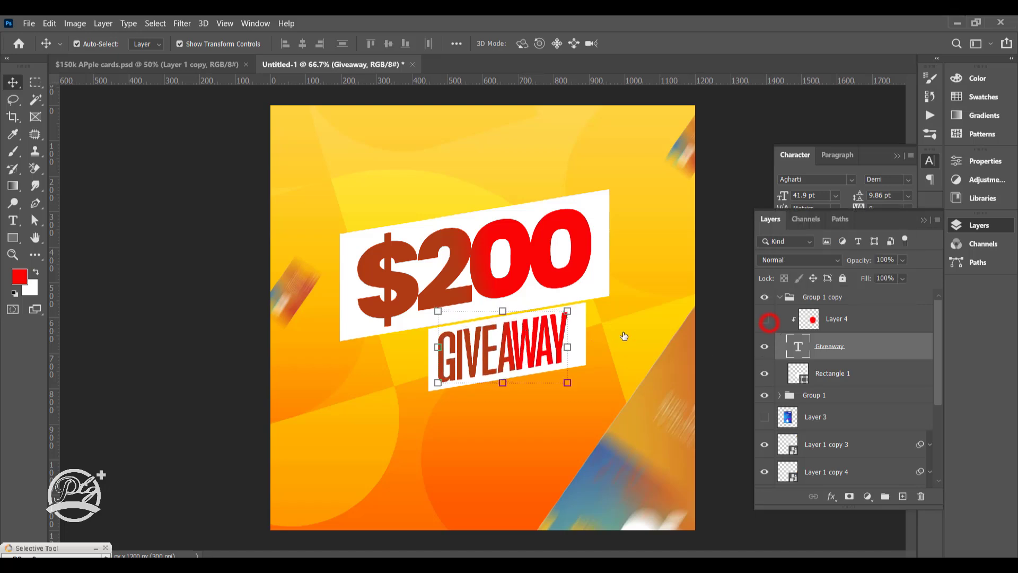
Fill the small white rectangle behind the GIVEAWAY text with the dark purple swatch.
left_click(585, 346)
left_click(982, 95)
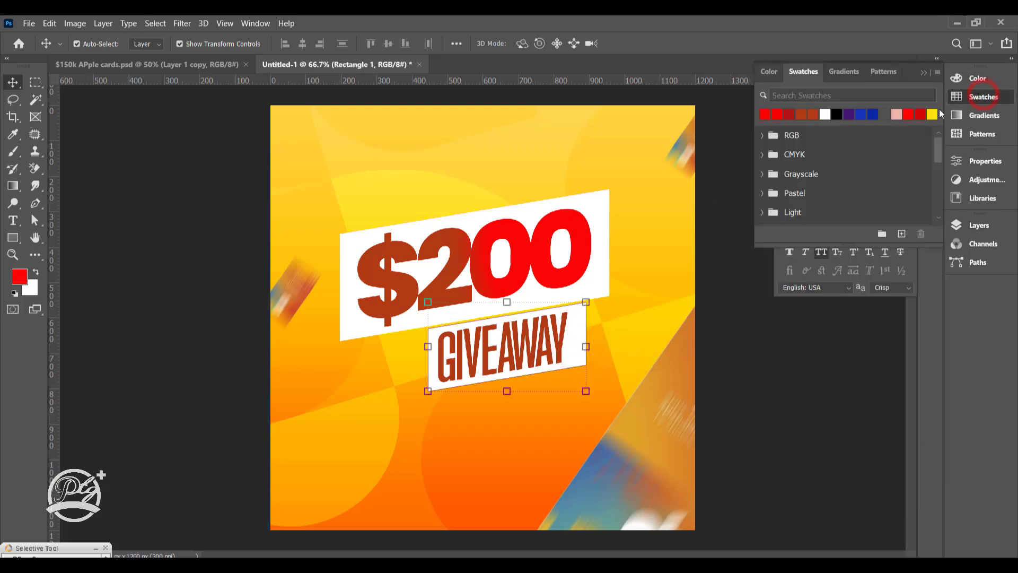
left_click(850, 113)
key("alt+BackSpace")
Recolor the rectangle behind the GIVEAWAY text with a brighter, fully saturated purple and select the text.
left_click(977, 78)
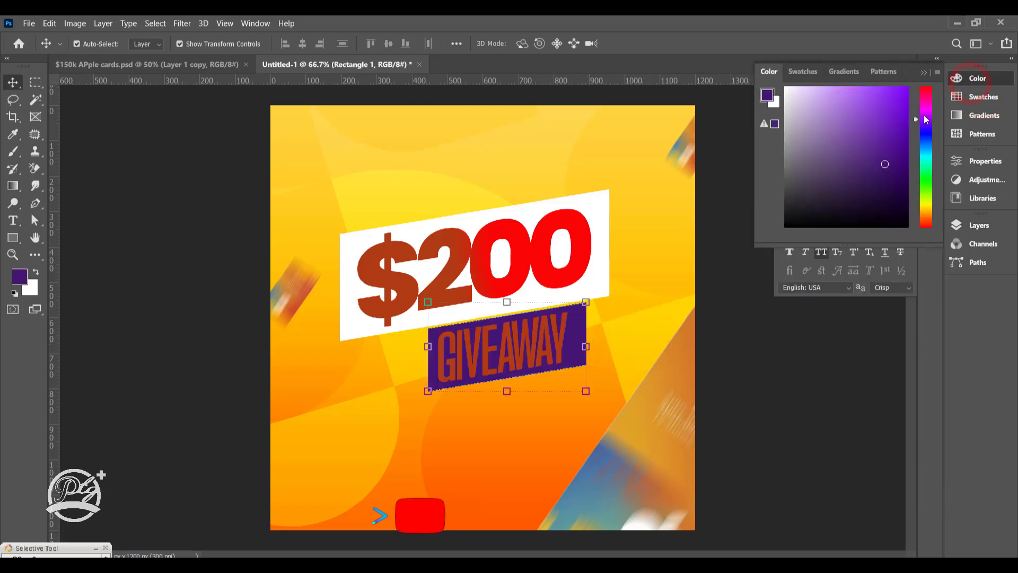
left_click_drag(895, 134, 907, 133)
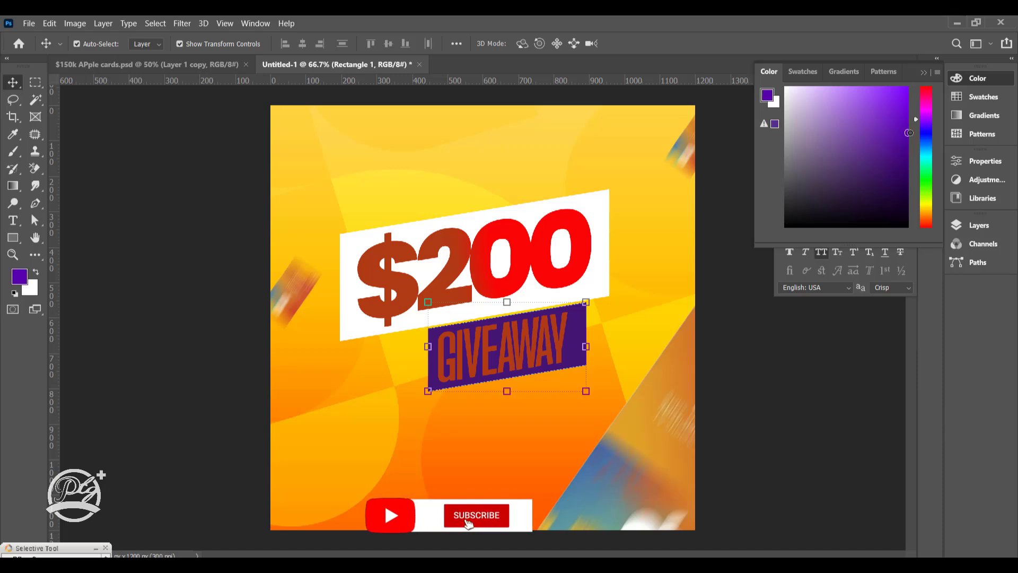
left_click(972, 100)
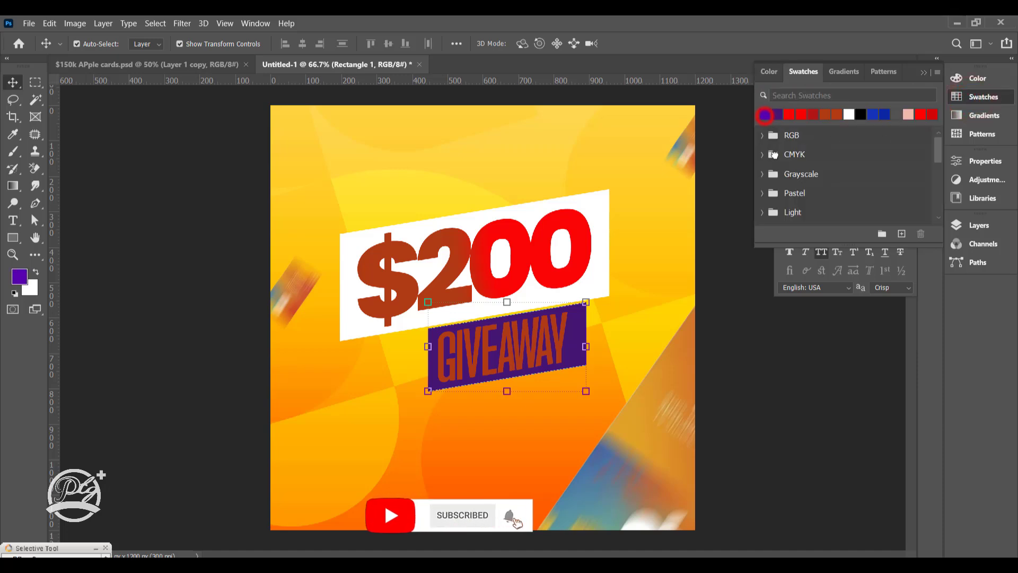
left_click(525, 347)
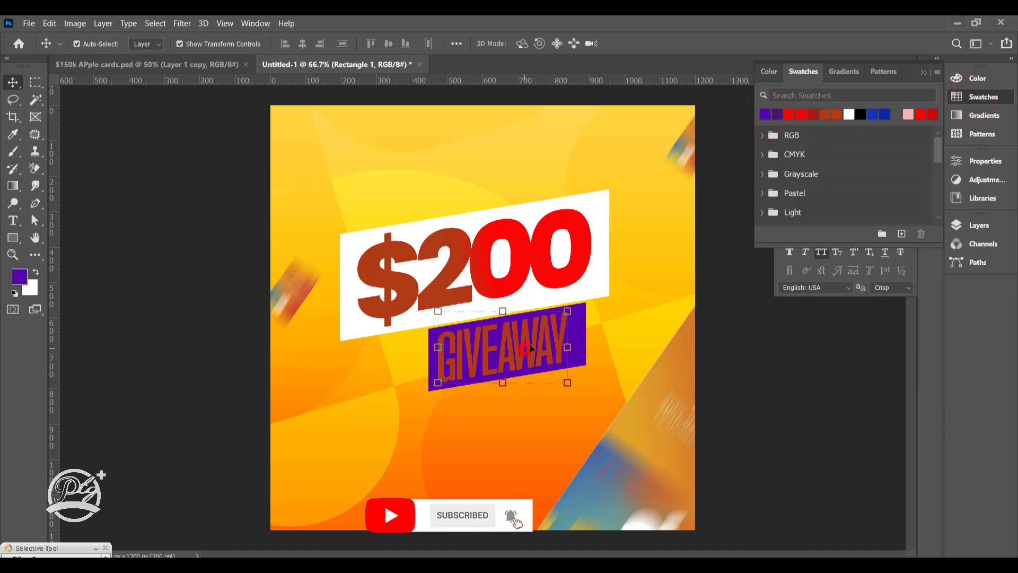
Recolor the GIVEAWAY text white, nudge it slightly right to center it on the purple rectangle, and deselect it.
left_click(848, 114)
key("alt+BackSpace")
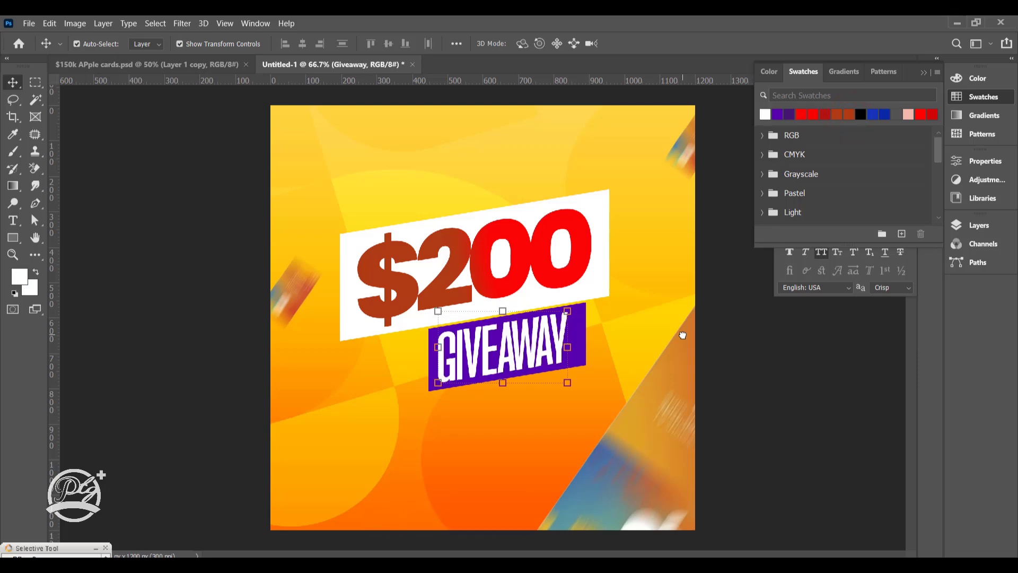
left_click_drag(540, 345, 544, 346)
left_click(626, 333)
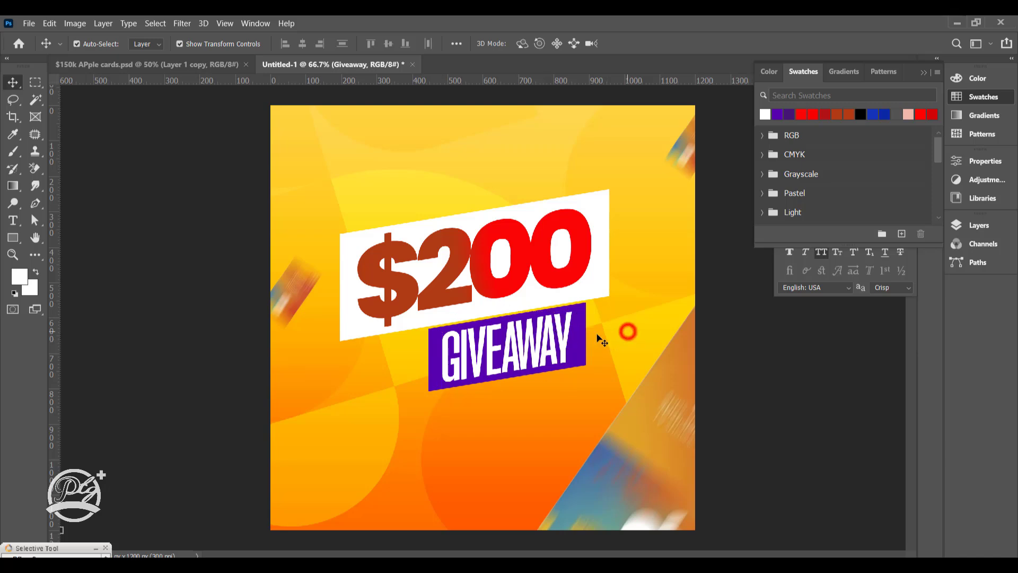
On a new layer above the purple rectangle, paint a large soft dark purple brush spot over the banner's left end.
left_click(578, 320)
left_click(993, 223)
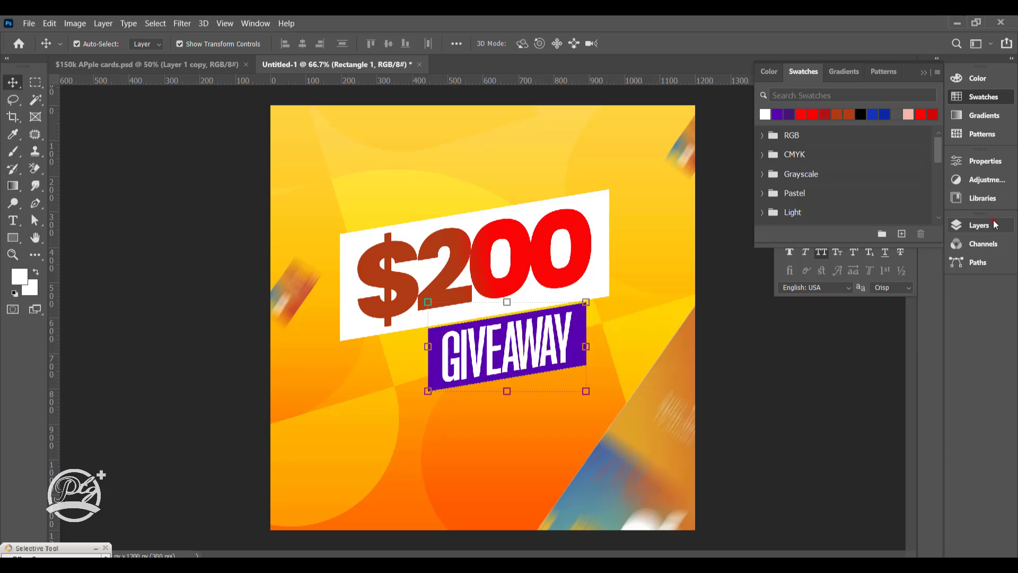
left_click(903, 494)
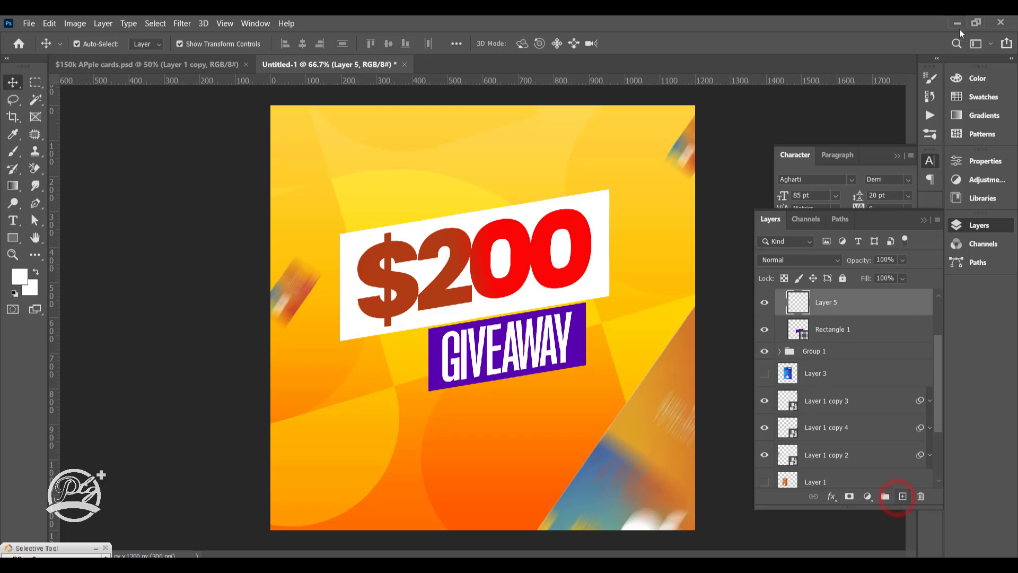
left_click(975, 96)
left_click(791, 114)
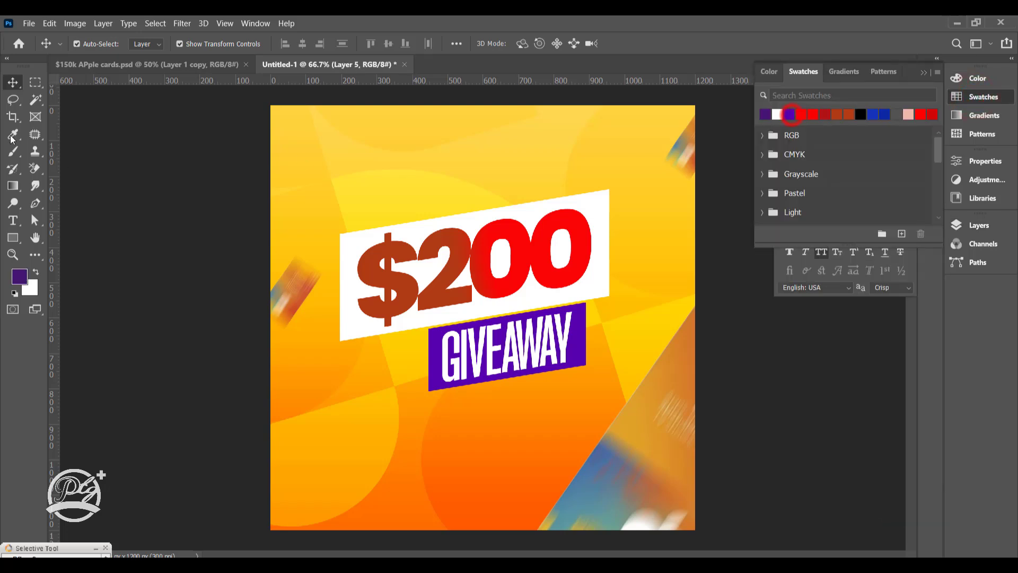
left_click(14, 152)
left_click_drag(420, 336, 423, 335)
Clip the dark purple paint layer to the GIVEAWAY rectangle and shift it slightly down and left.
left_click(981, 229)
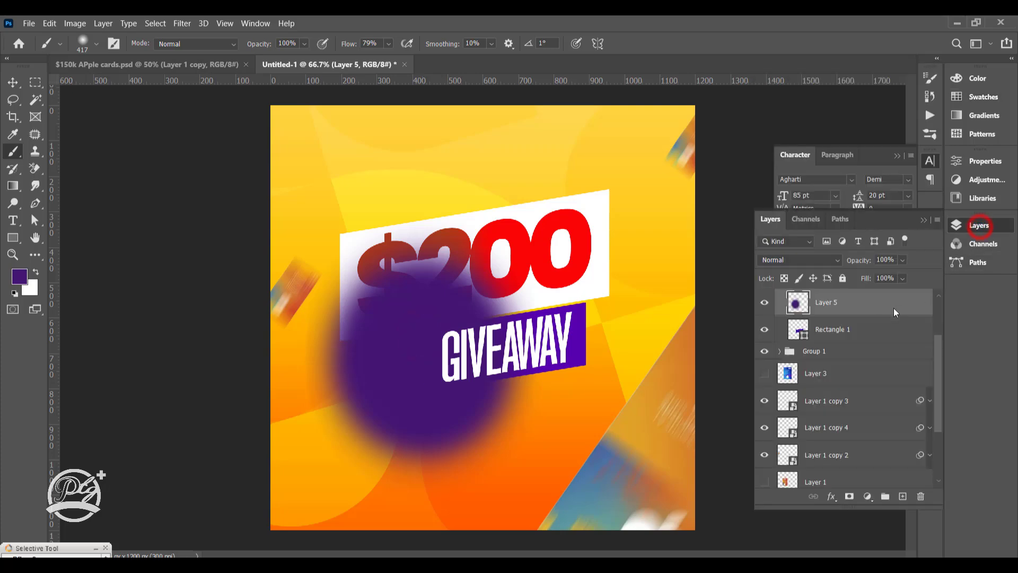
right_click(867, 298)
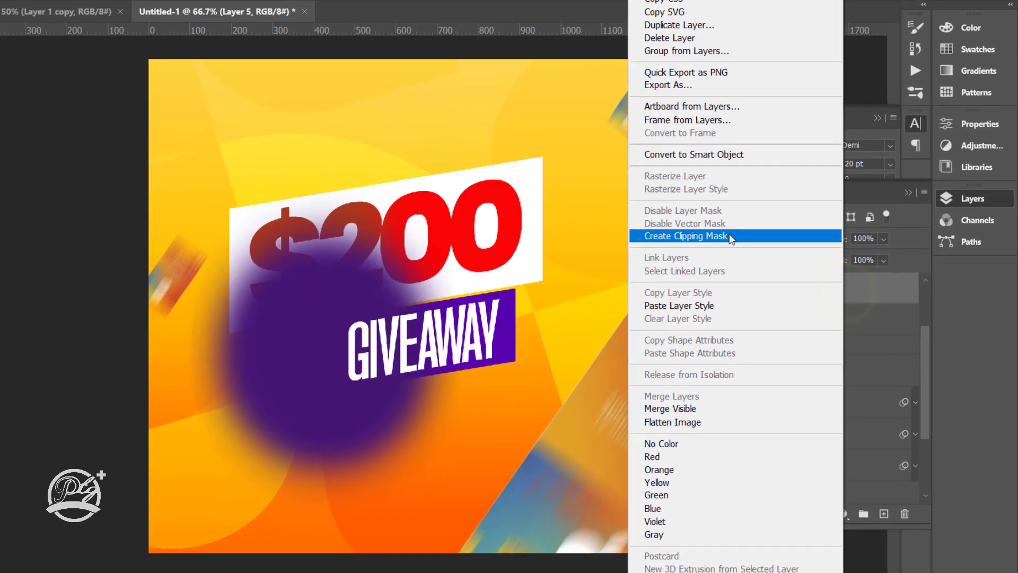
left_click(731, 239)
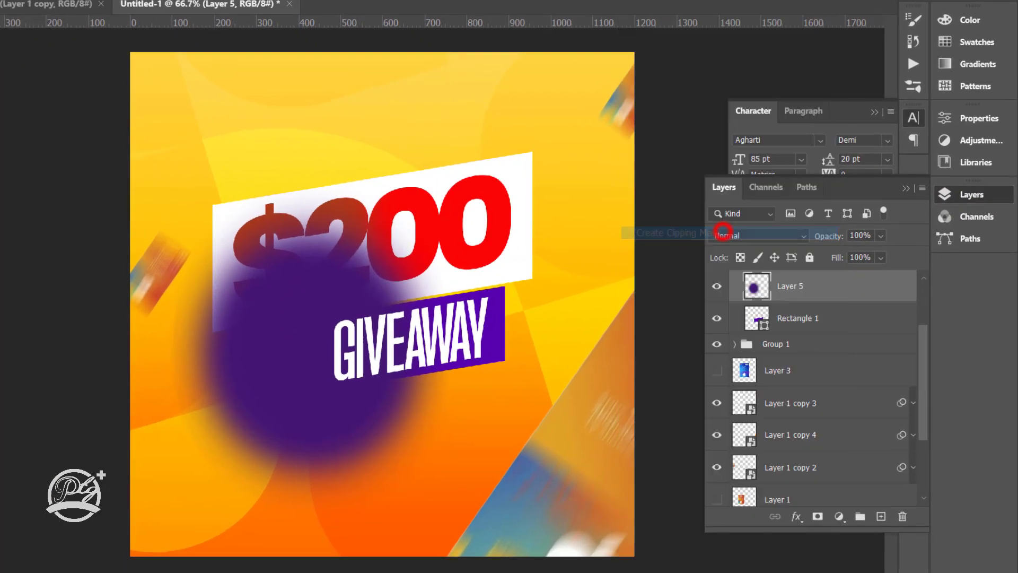
key("v")
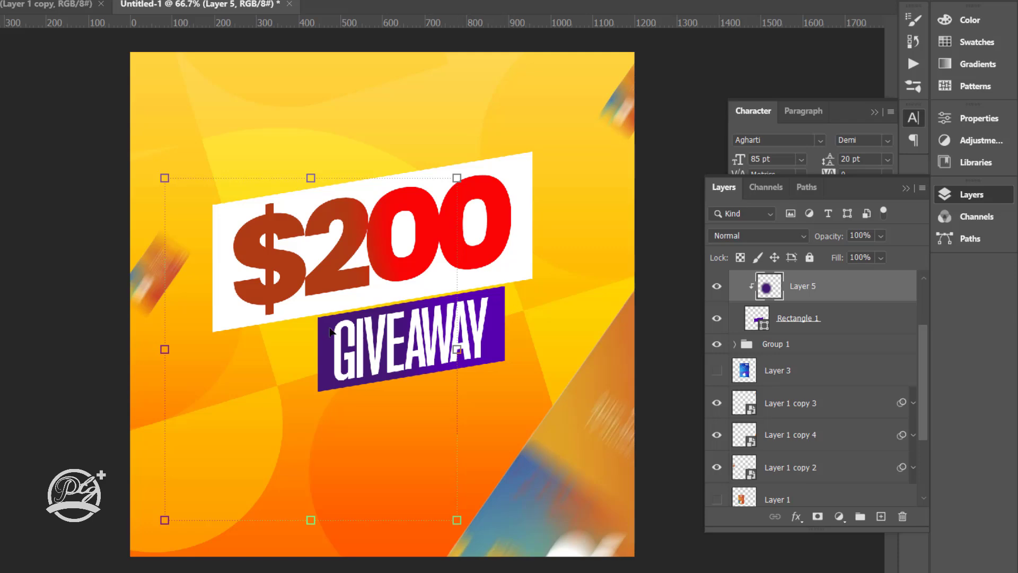
mouse_move(326, 339)
left_mouse_down()
mouse_move(302, 345)
mouse_move(310, 350)
left_mouse_up()
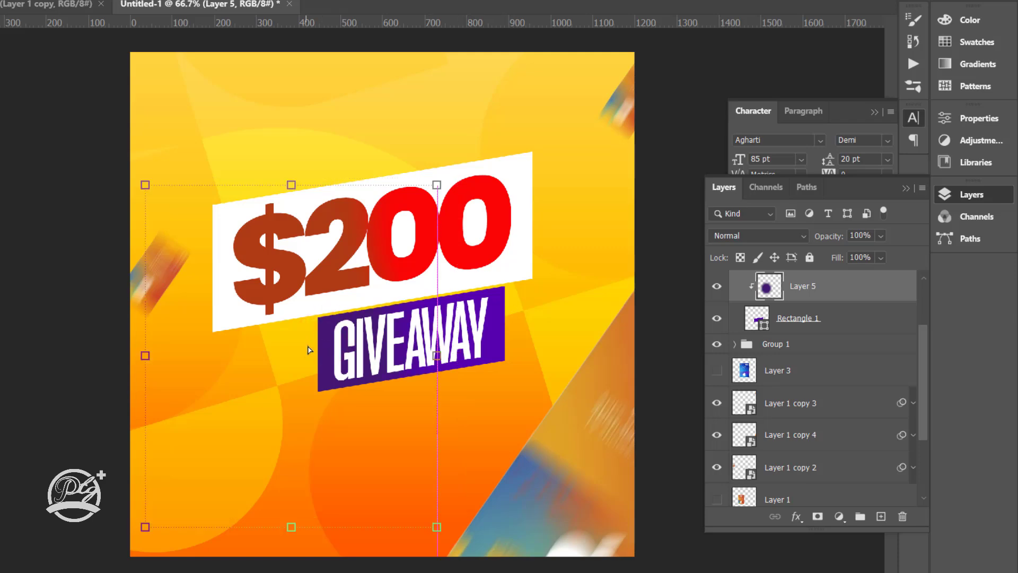
left_click(682, 320)
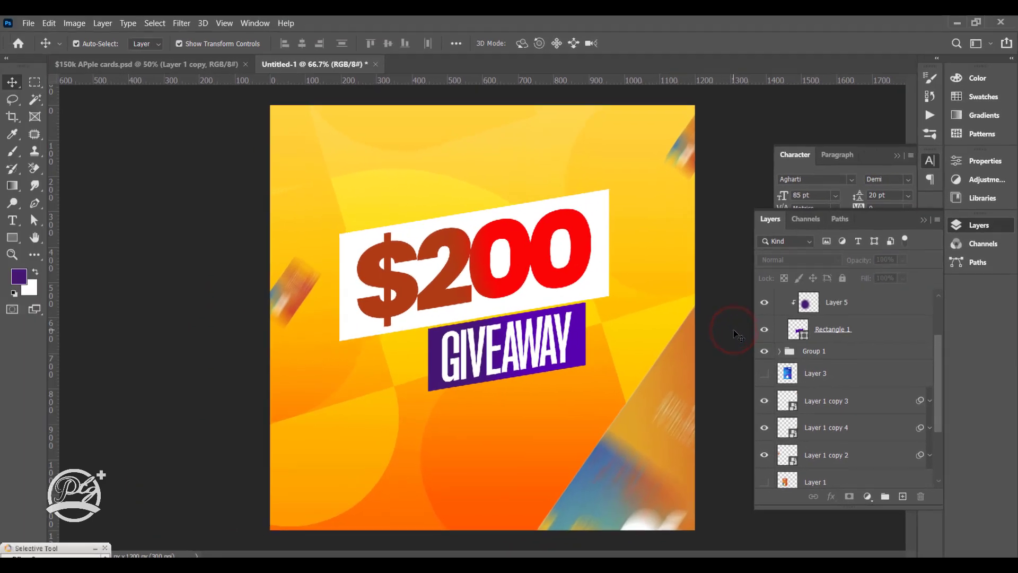
left_click(644, 444)
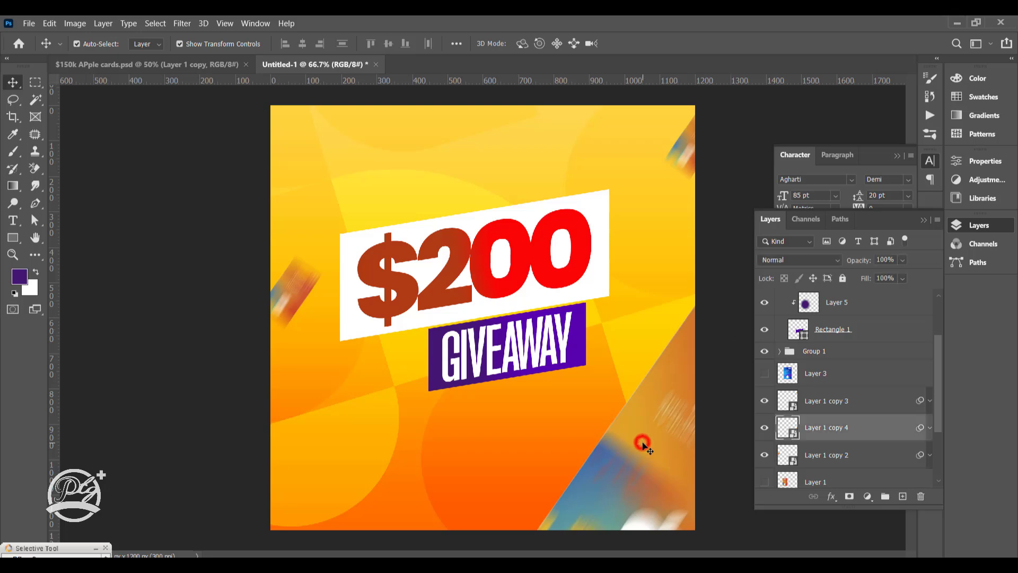
left_click(236, 328)
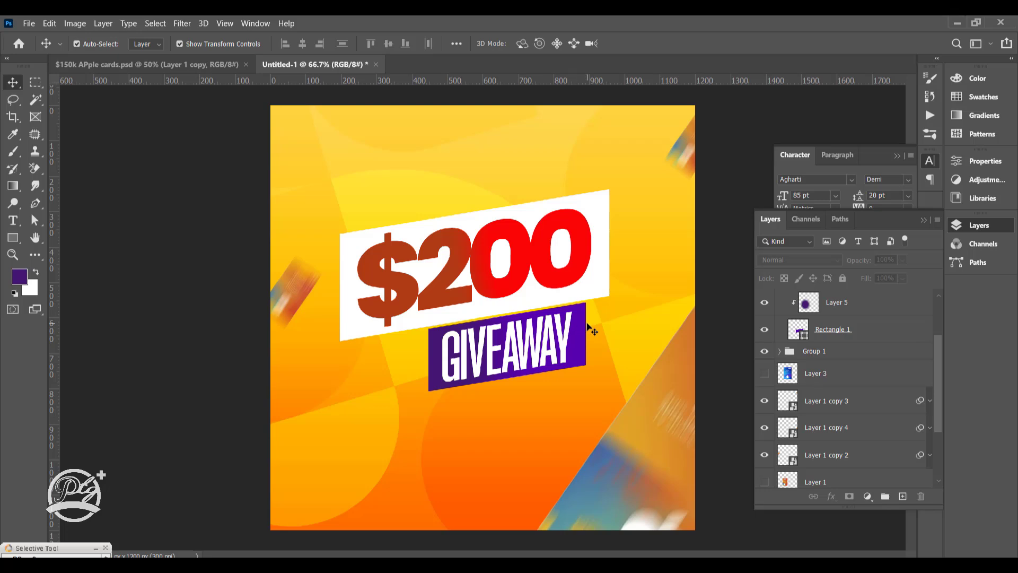
left_click(602, 210)
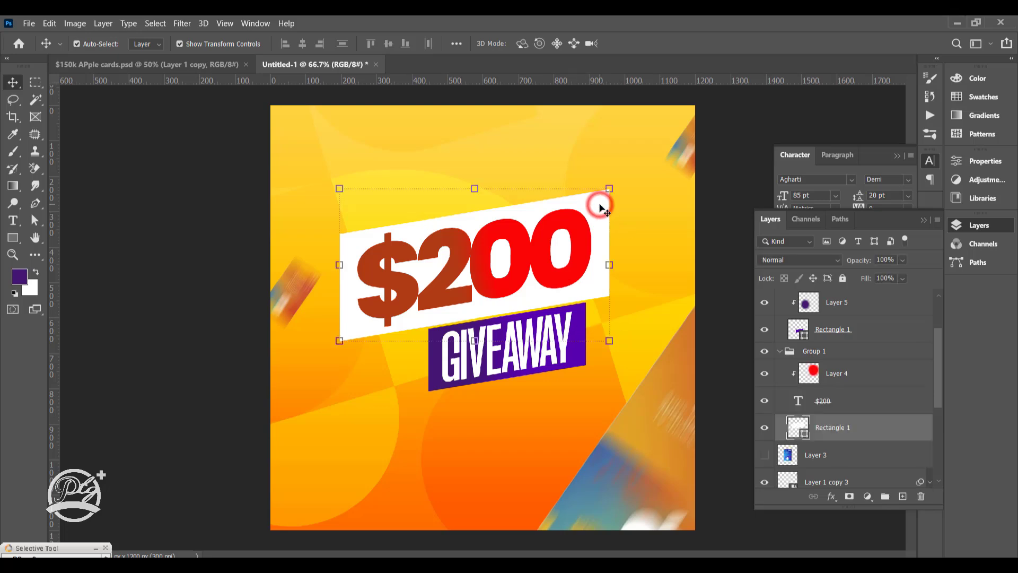
left_click(780, 354)
left_click(779, 354)
left_click(780, 354)
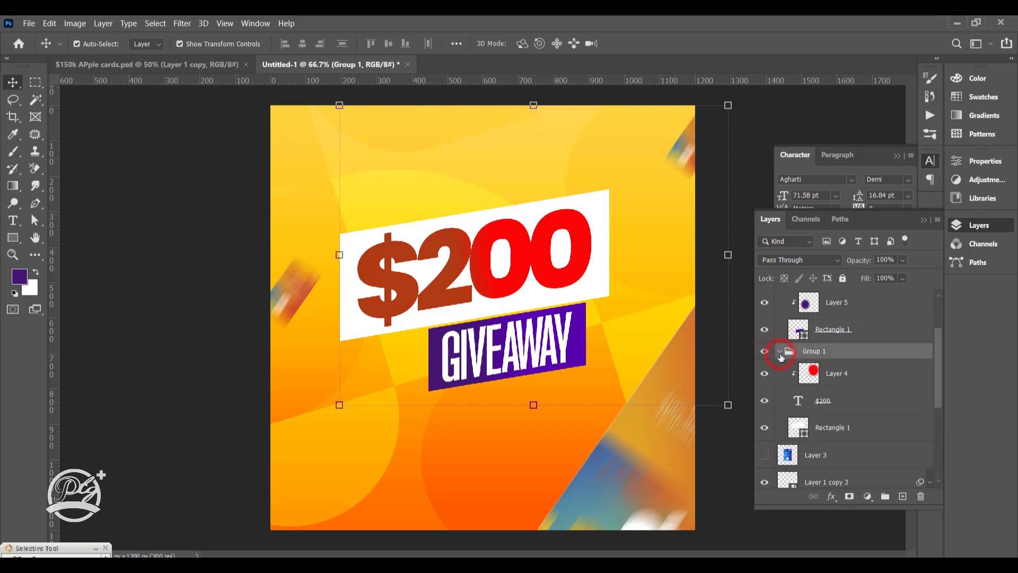
left_click(780, 354)
left_click(780, 354)
left_click(839, 428)
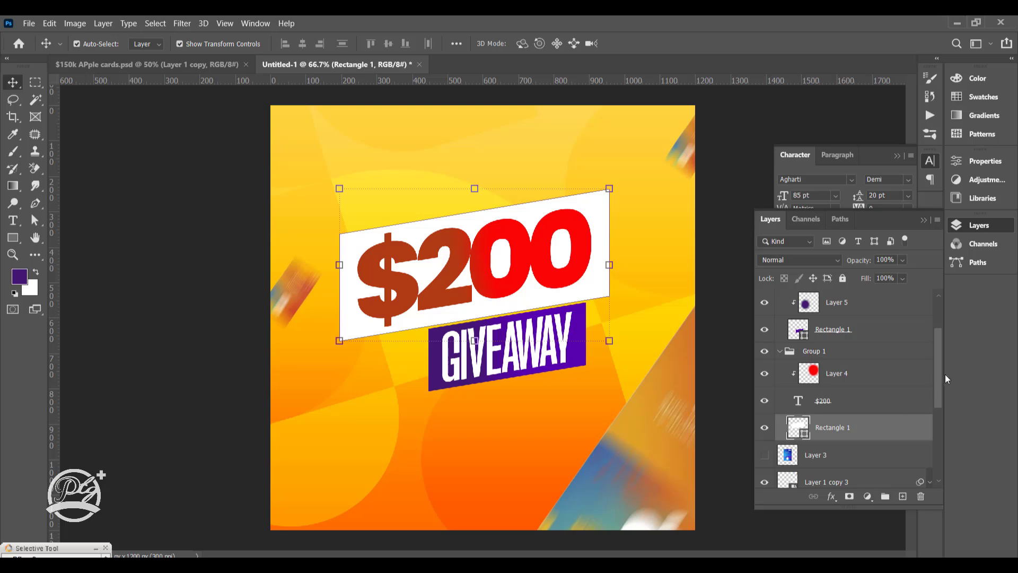
left_click_drag(939, 371, 938, 380)
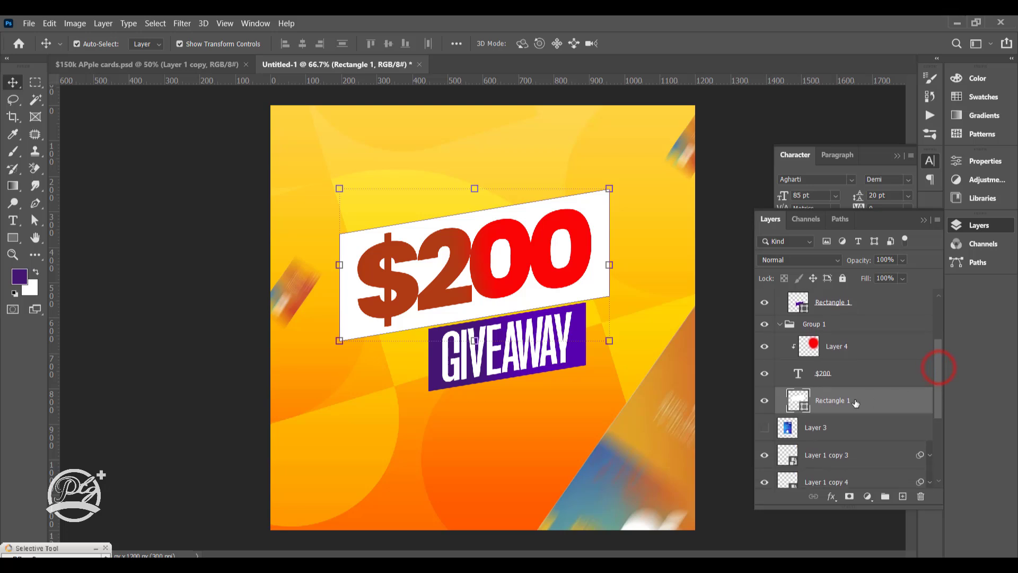
Collapse Group 1, which holds the $200 headline, and add an Outer Glow layer style to the whole group.
left_click(778, 324)
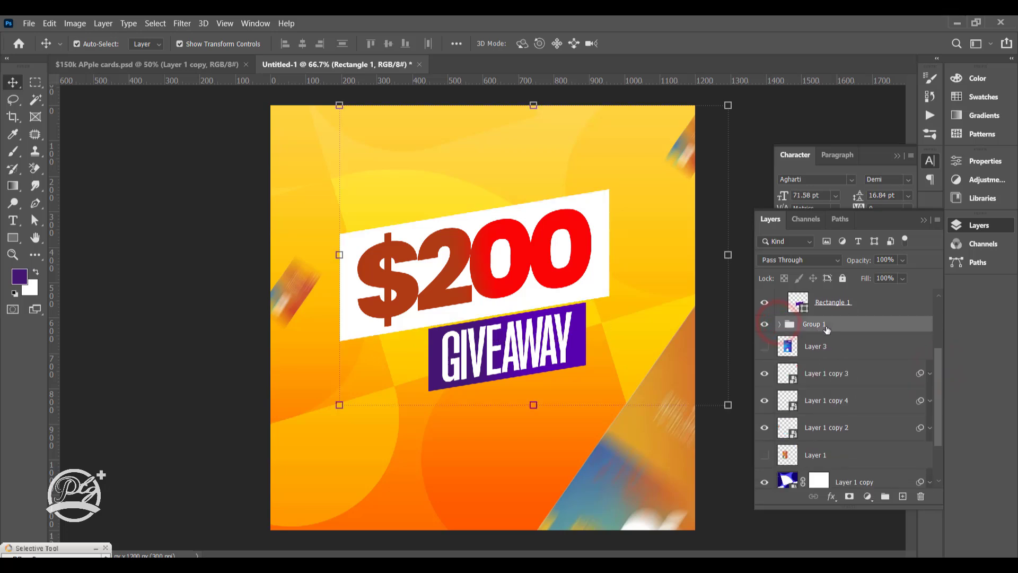
left_click(827, 325)
left_click(852, 324)
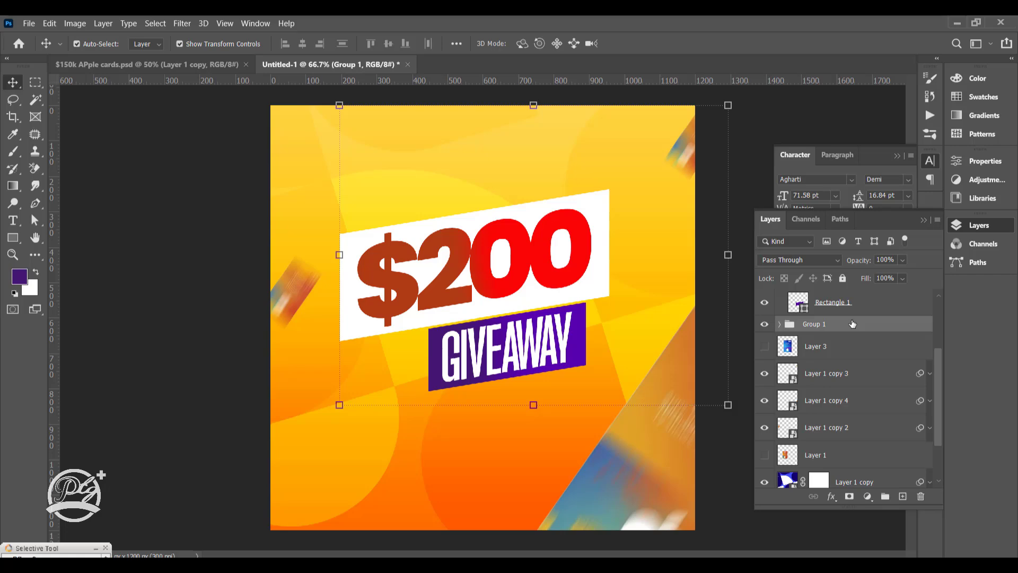
double_click(852, 324)
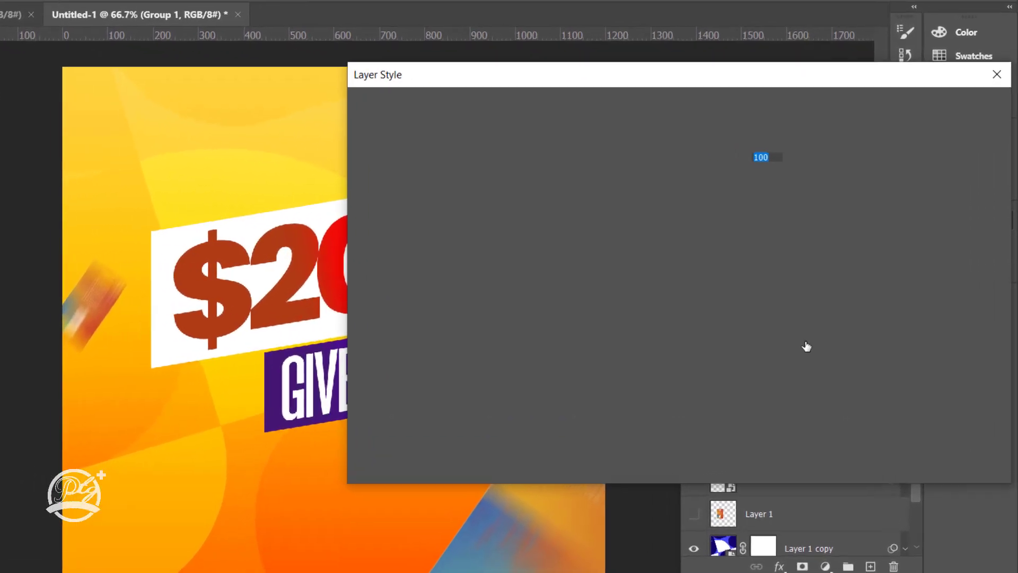
key("Escape")
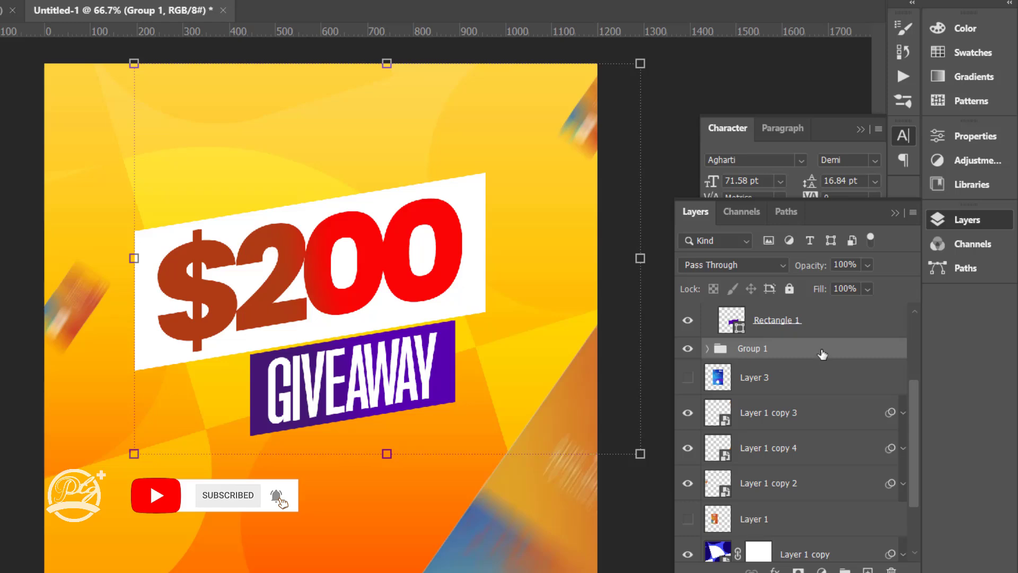
left_click(775, 570)
left_click(797, 413)
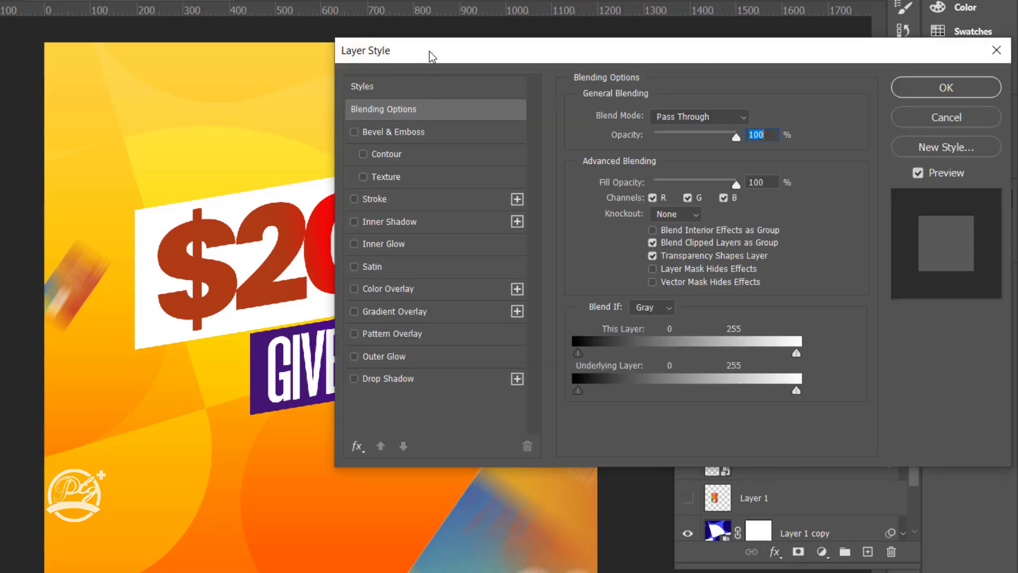
left_click(429, 50)
left_click_drag(430, 50, 583, 23)
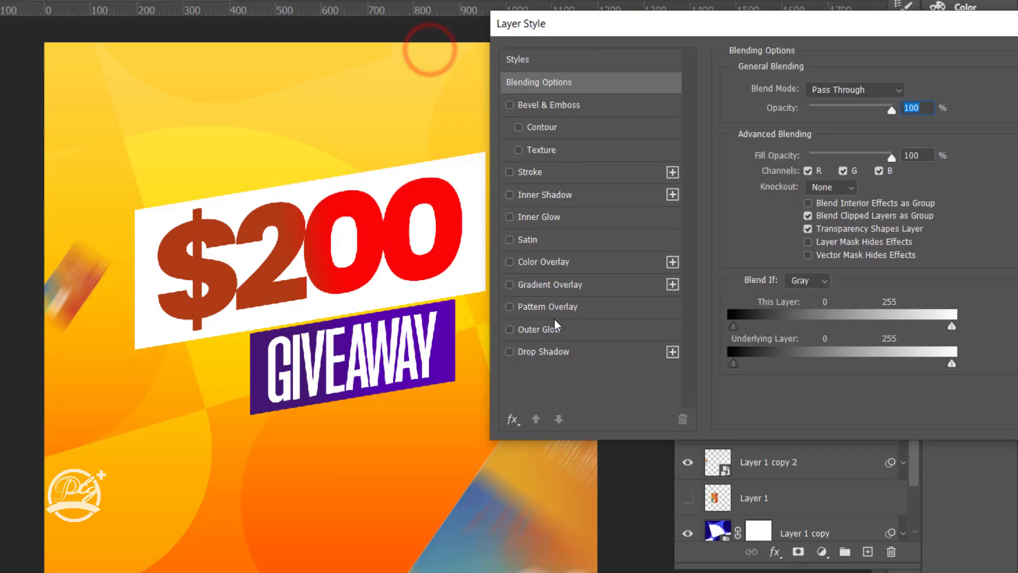
left_click(522, 329)
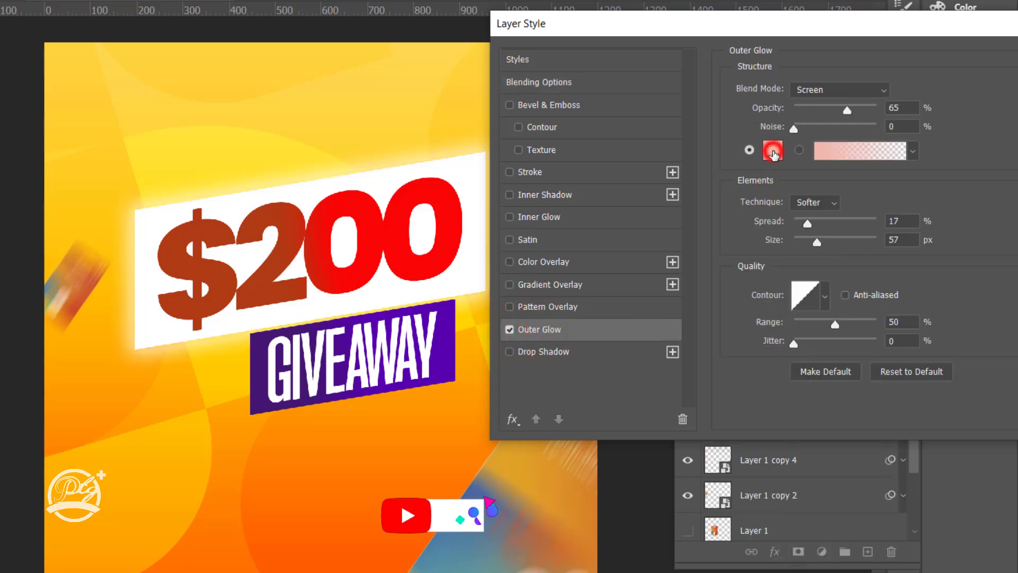
Set the $200 group's outer glow color to the near-white #fffaf9.
left_click(772, 152)
left_click(545, 215)
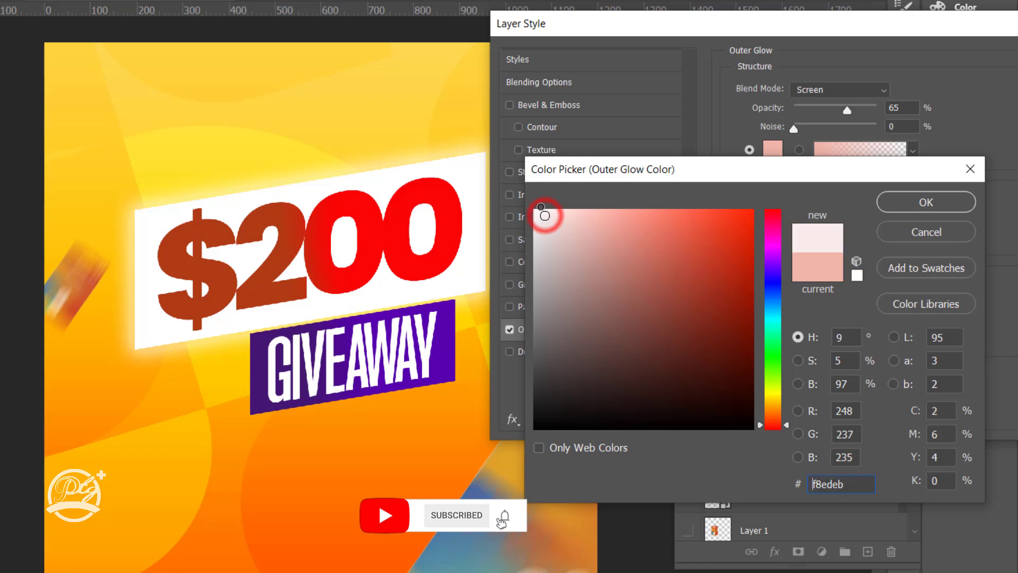
left_click_drag(541, 206, 540, 206)
left_click(908, 202)
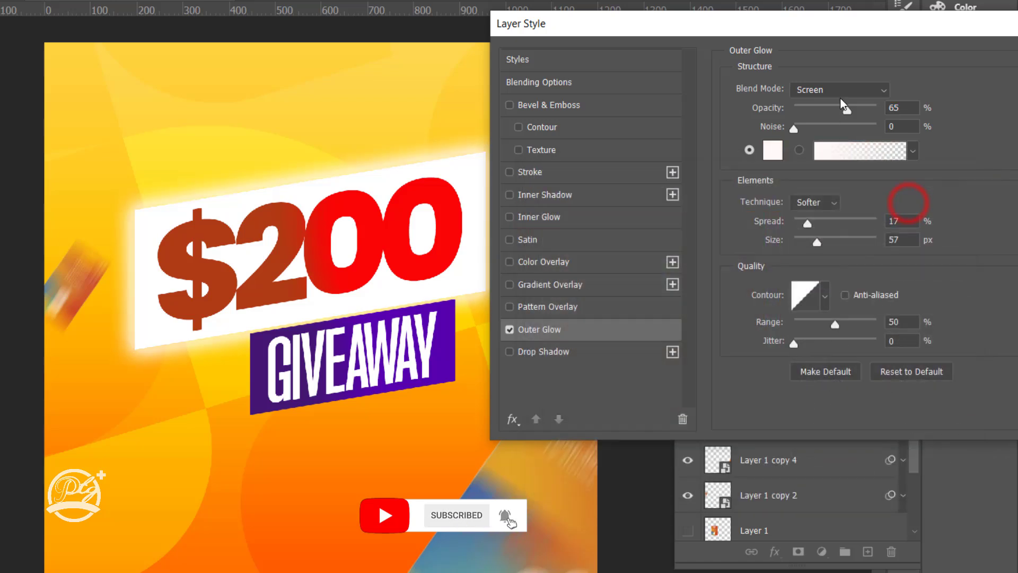
Set the outer glow to Screen blend mode, 67% opacity, Softer technique, 27% spread and 76 px size.
left_click(840, 88)
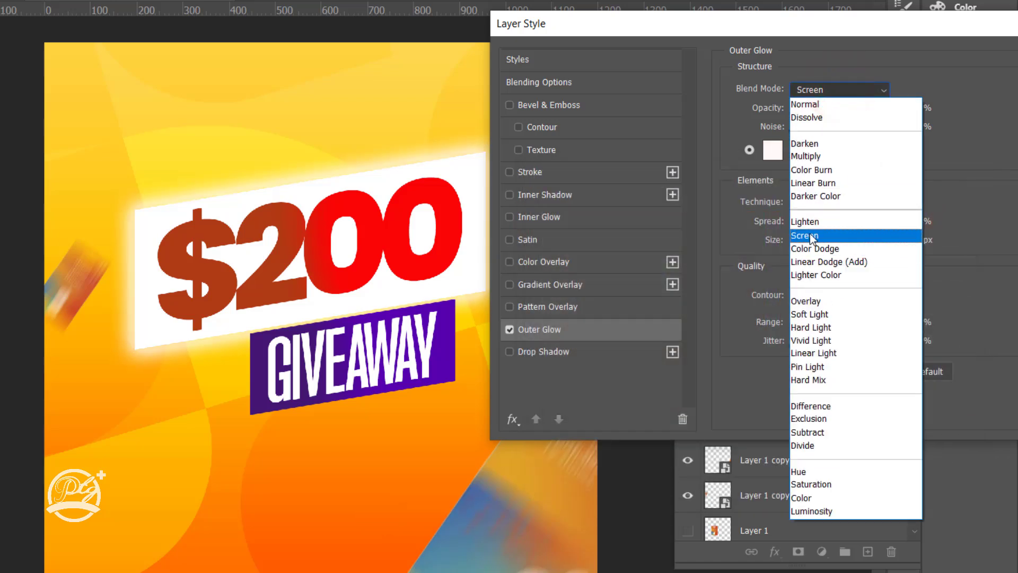
left_click(810, 233)
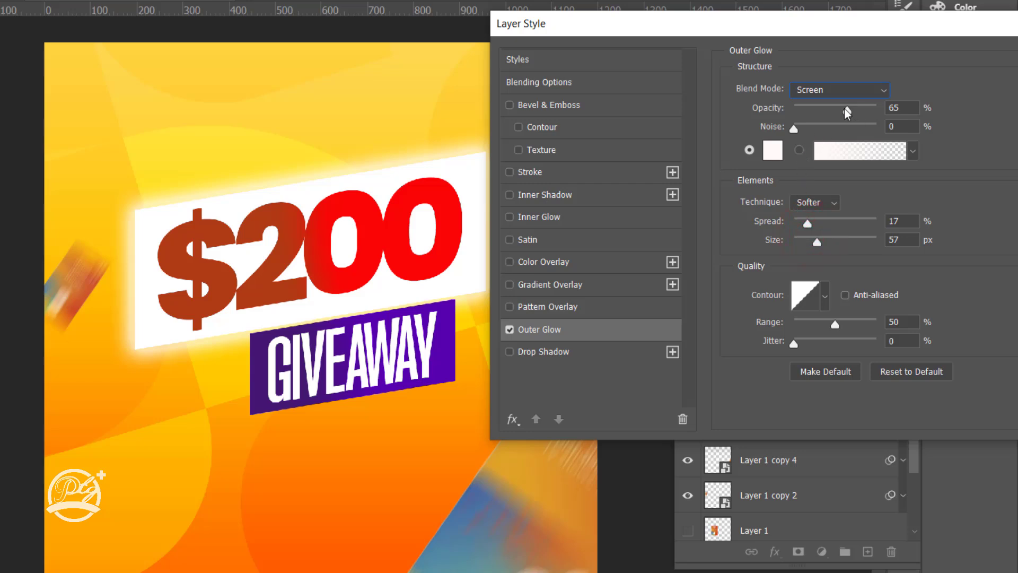
left_click(814, 203)
left_click(811, 209)
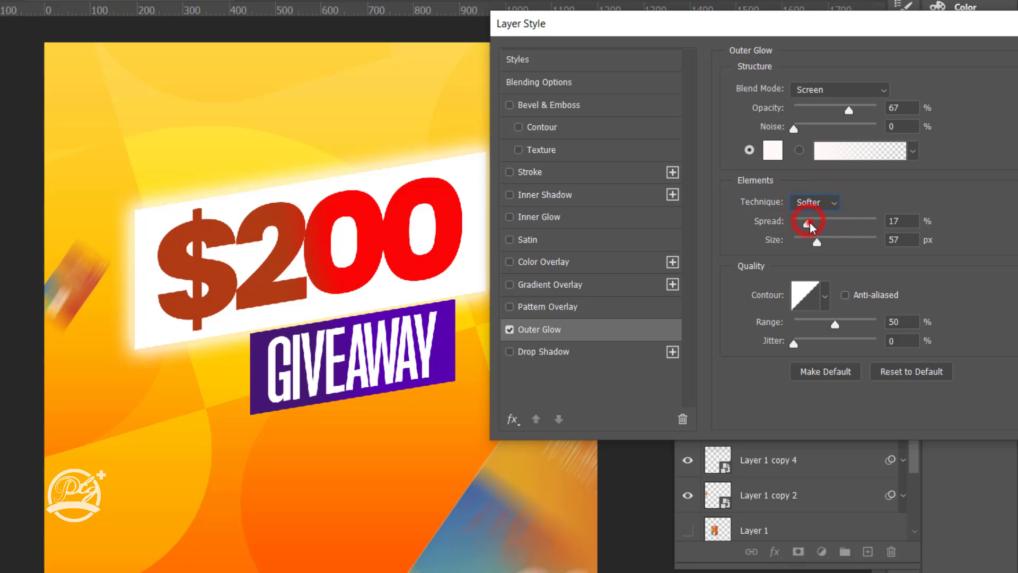
left_click_drag(807, 224, 821, 247)
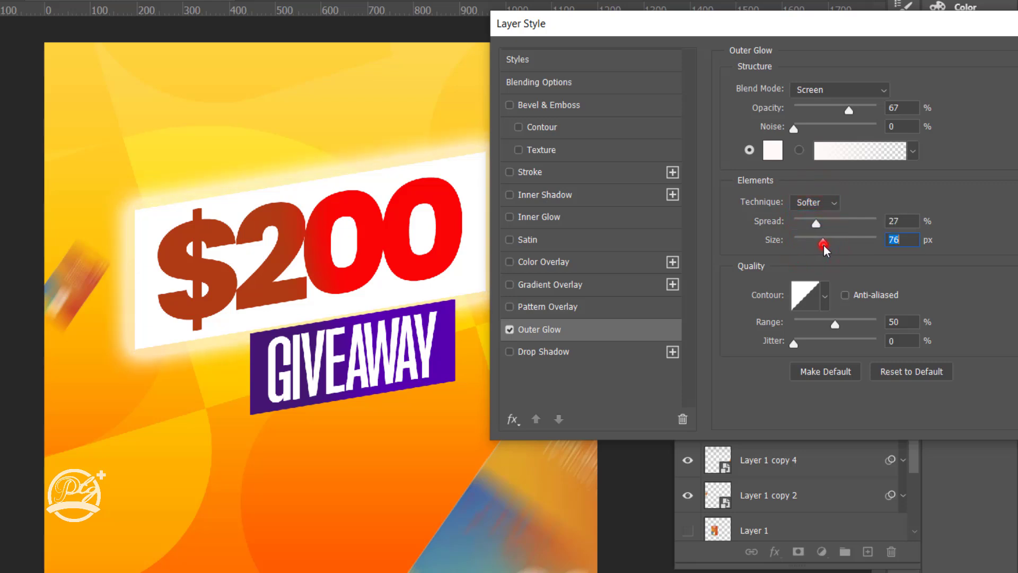
left_click(822, 248)
Set the outer glow color to pure white #ffffff with 15% spread and 90 px size, and apply the style.
left_click(774, 154)
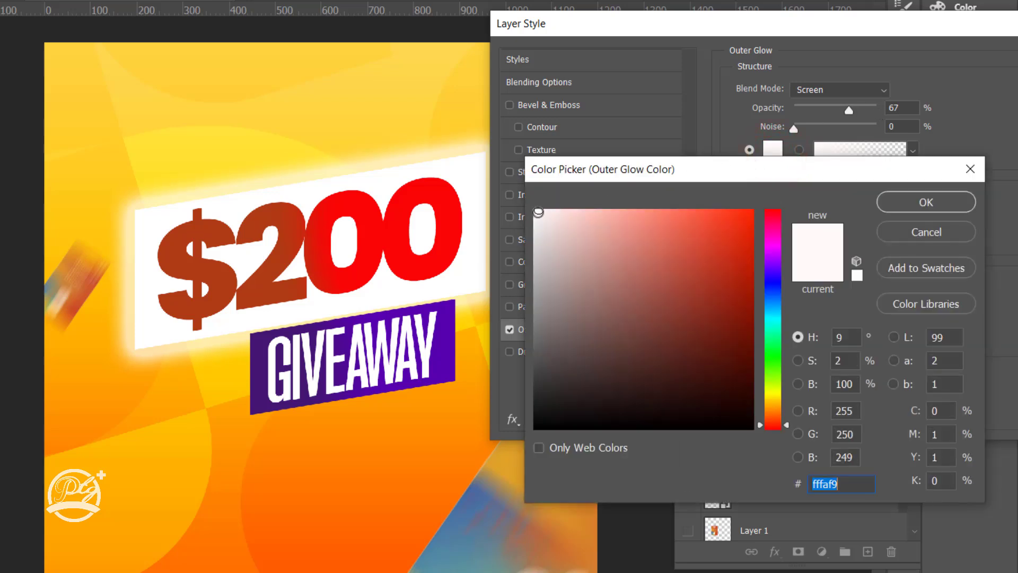
left_click(540, 213)
left_click_drag(539, 213, 531, 207)
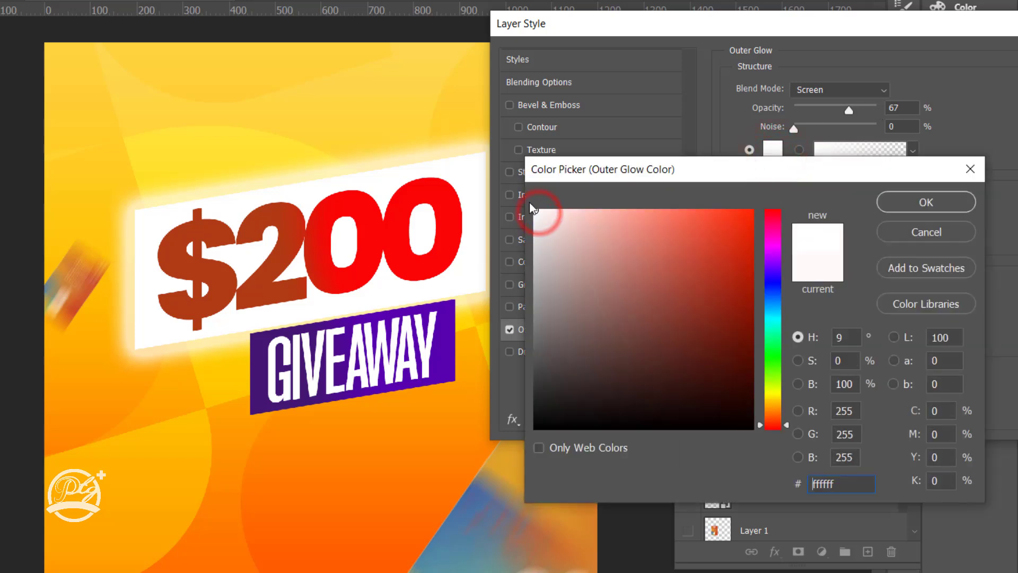
left_click(925, 201)
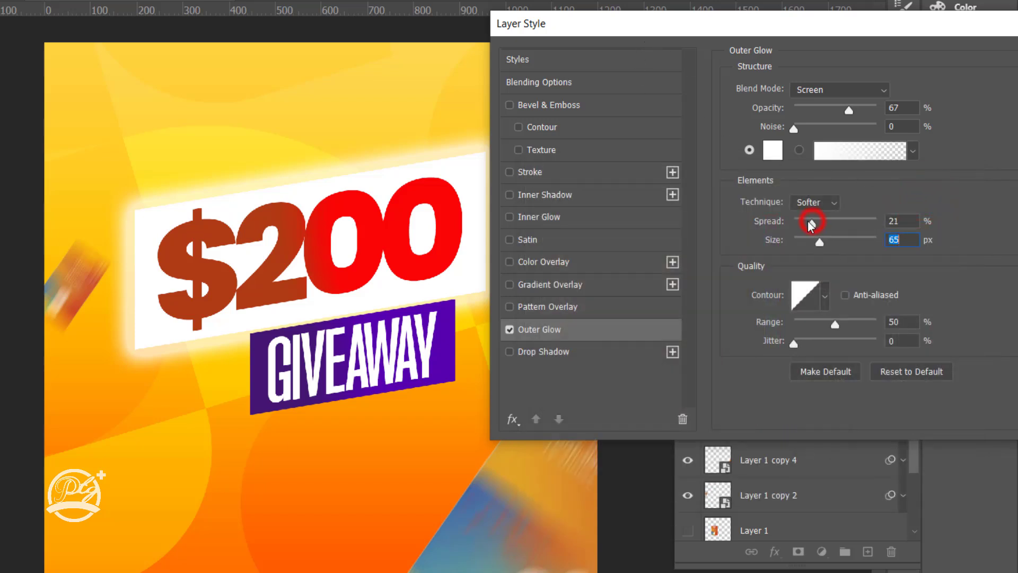
left_click_drag(810, 225, 830, 250)
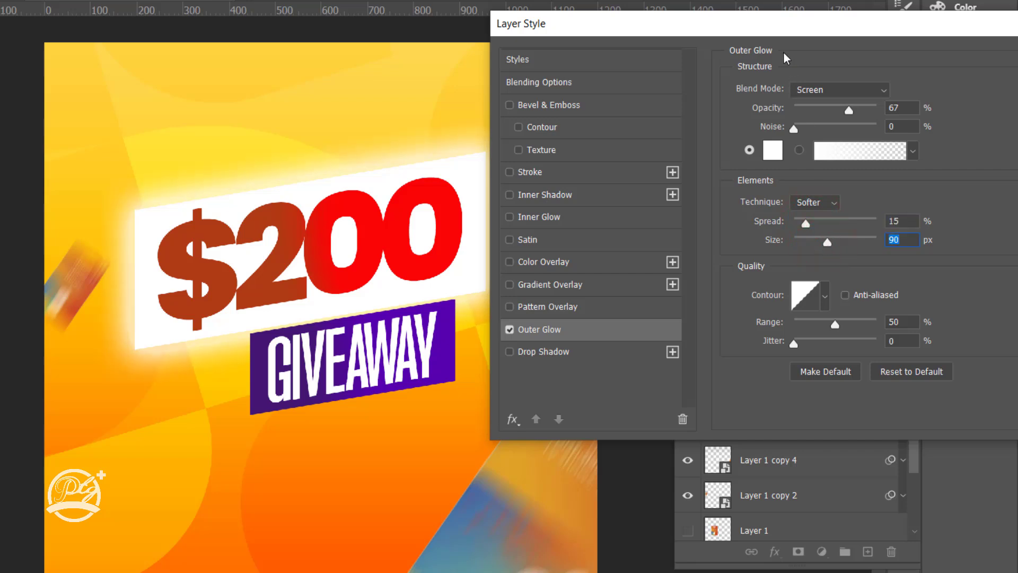
left_click_drag(785, 30, 693, 43)
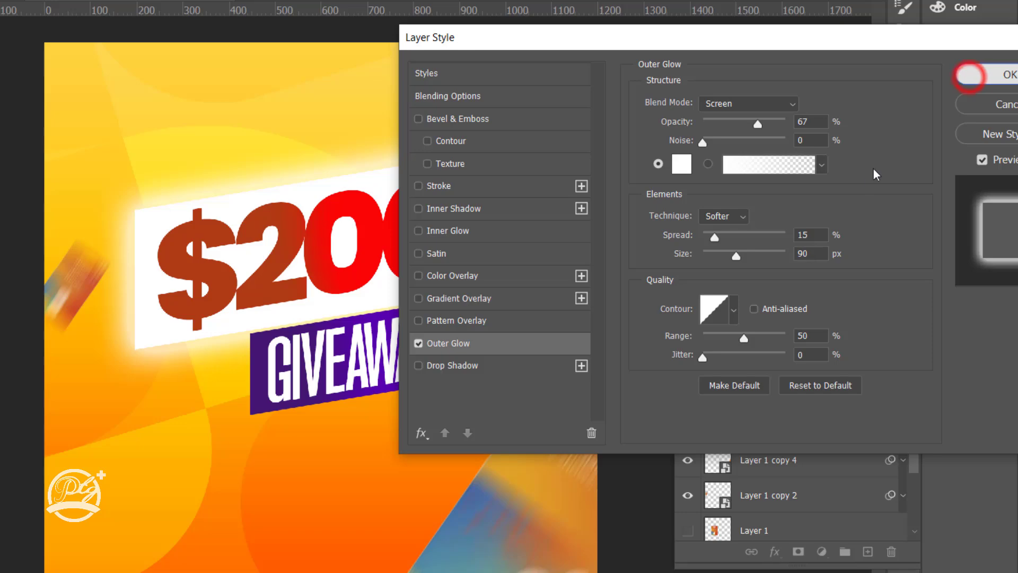
Confirm the outer glow style and move the Giveaway text, Layer 5 and Rectangle 1 into Group 1.
left_click(969, 76)
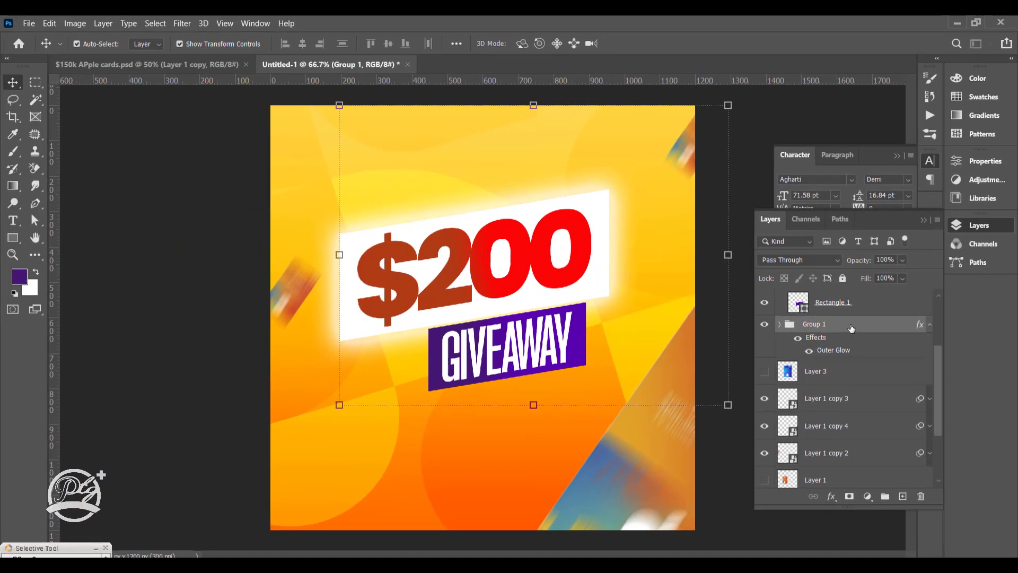
right_click(800, 327)
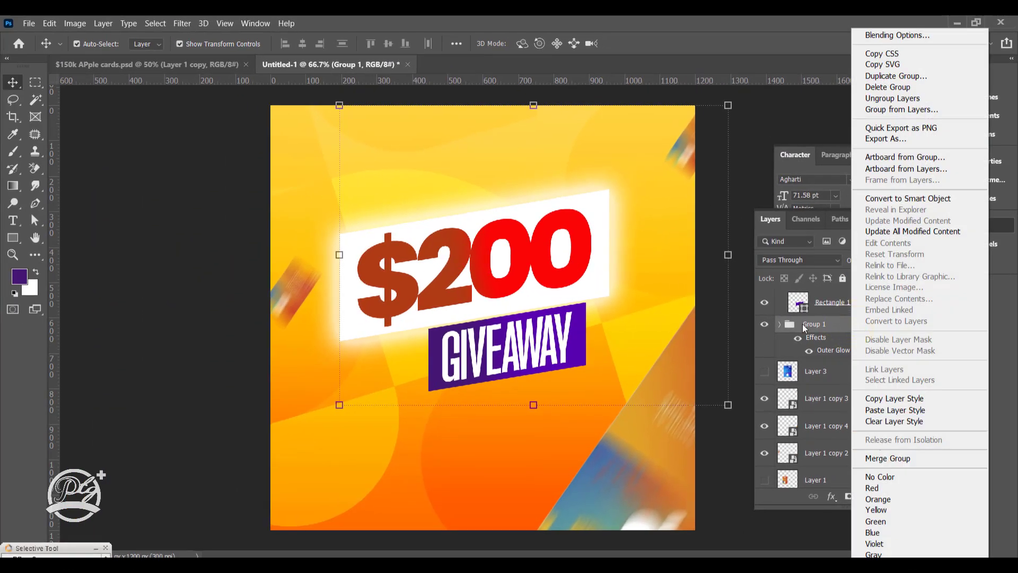
left_click(803, 324)
left_click_drag(937, 368, 937, 332)
left_click(830, 331)
left_click(836, 366, "shift")
left_click(848, 340, "shift")
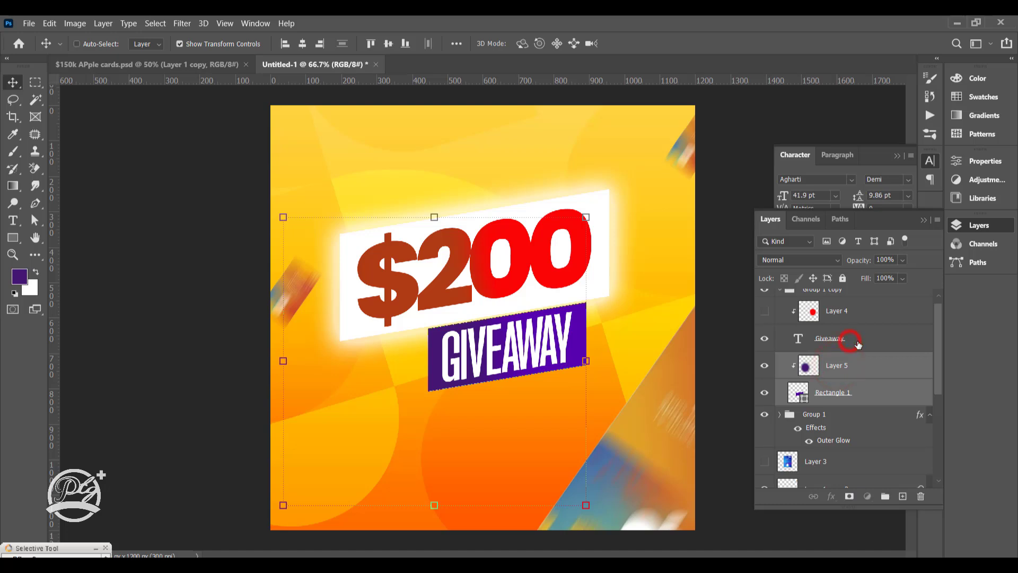
left_click_drag(857, 341, 848, 412)
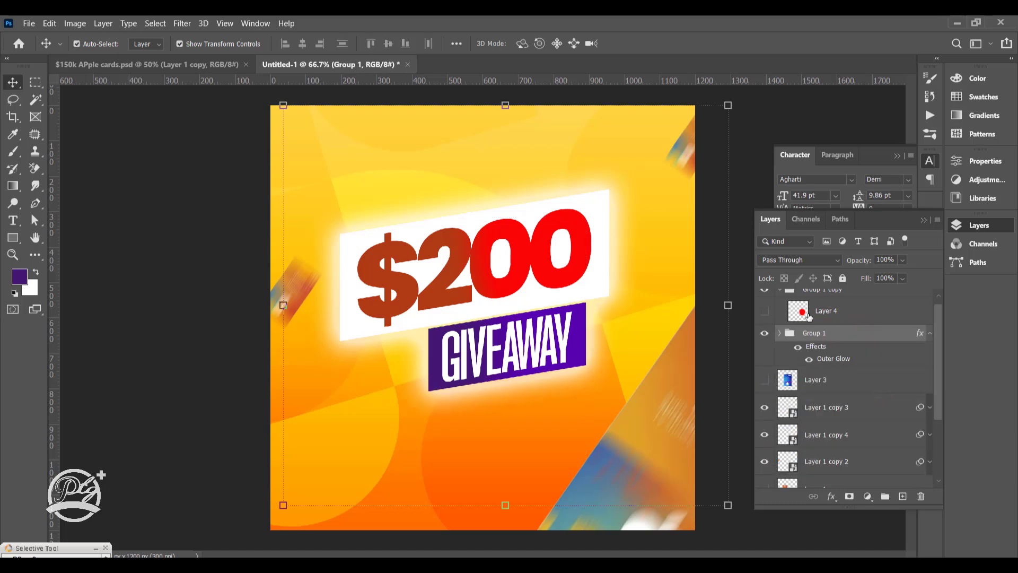
Compare the $200 and GIVEAWAY artwork with Group 1's effects hidden and shown, and inspect the glow at different magnifications.
left_click(133, 210)
key("ctrl+minus")
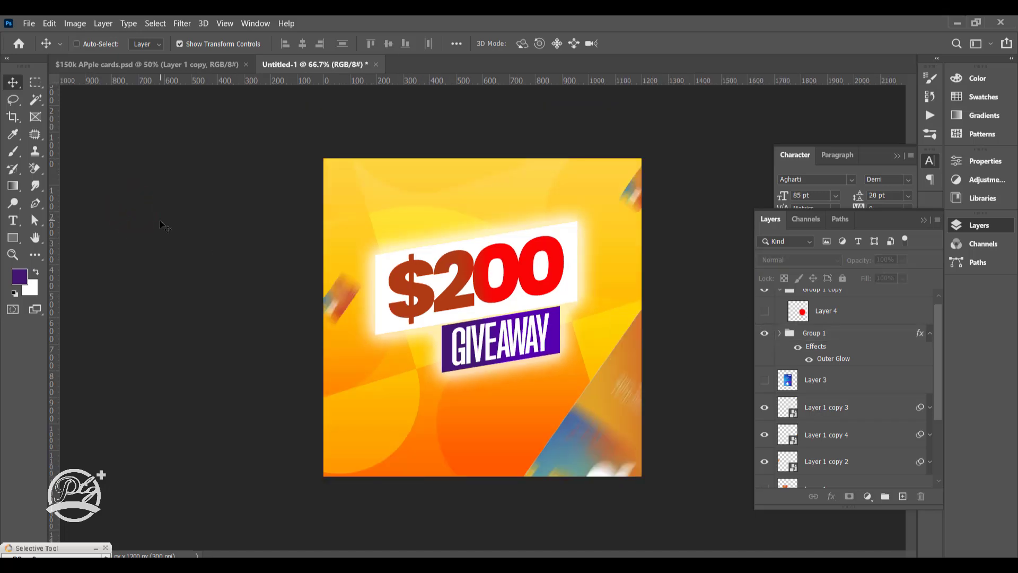
key("ctrl+plus")
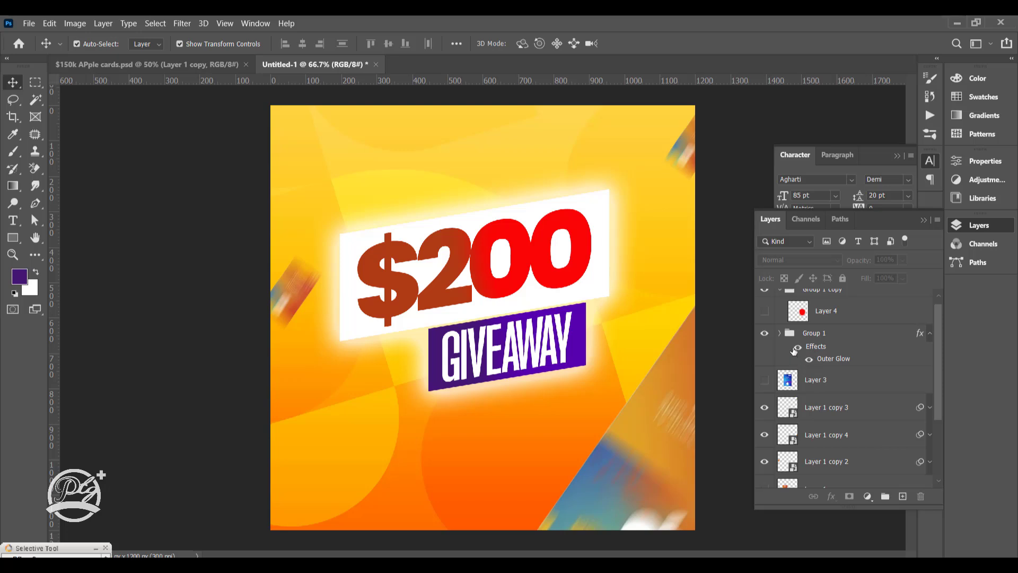
left_click(796, 347)
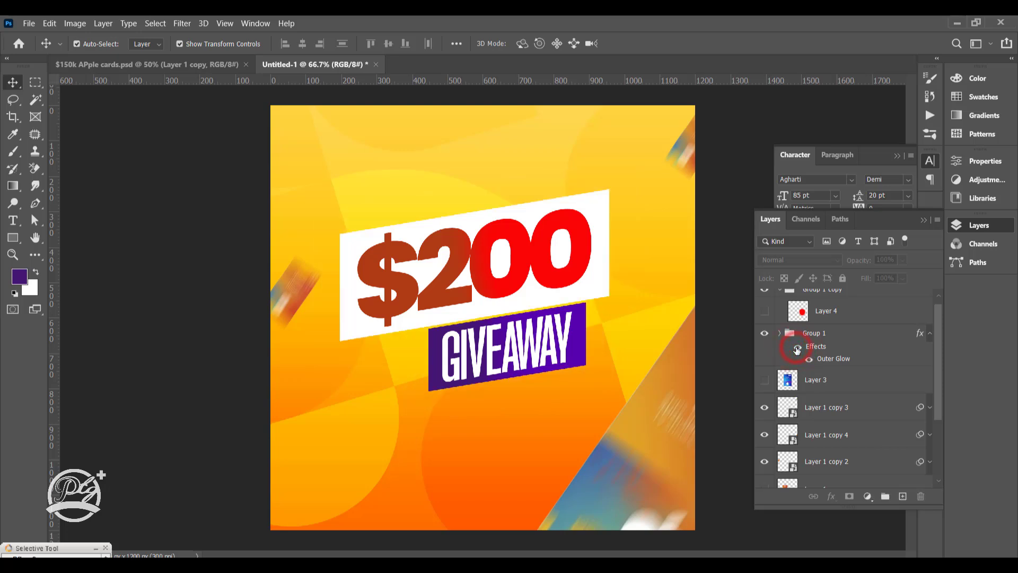
left_click(797, 348)
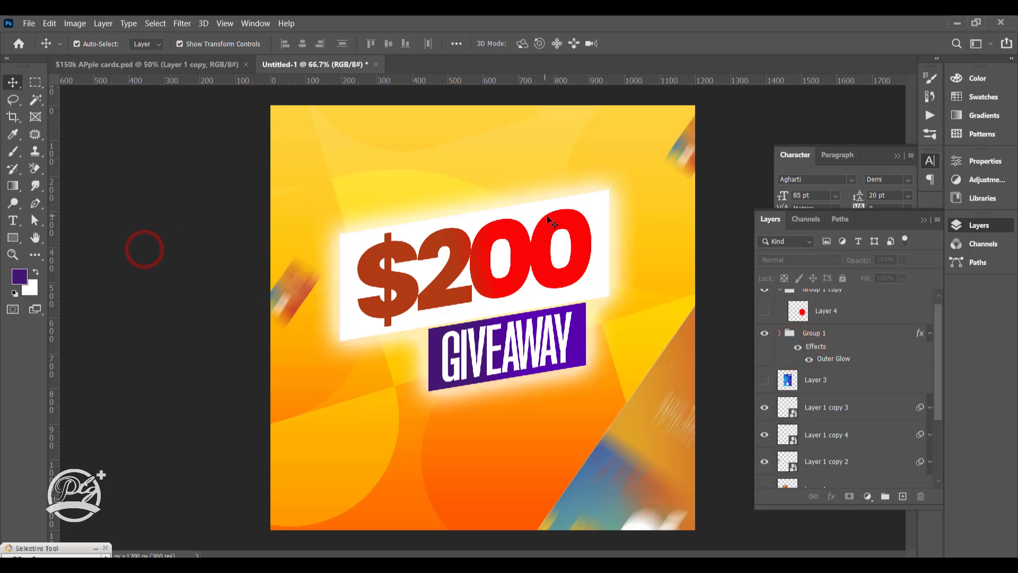
key("ctrl+plus")
key("ctrl+minus")
key("ctrl+plus")
key("ctrl+minus")
Show the hidden orange iTunes card on Layer 1, scale it to 79.36% and rotate it 27.14°.
left_click_drag(941, 358, 936, 422)
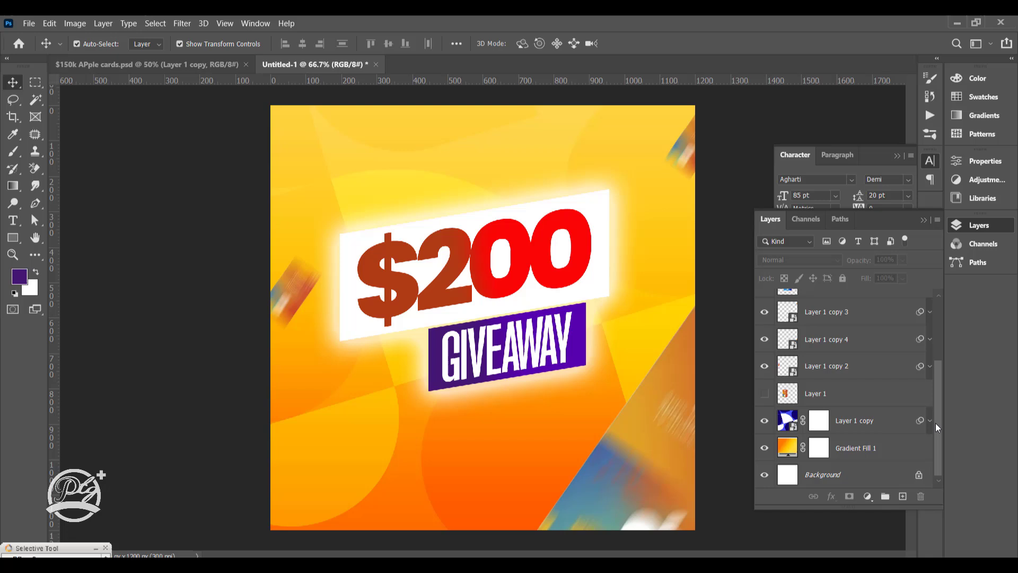
left_click(765, 395)
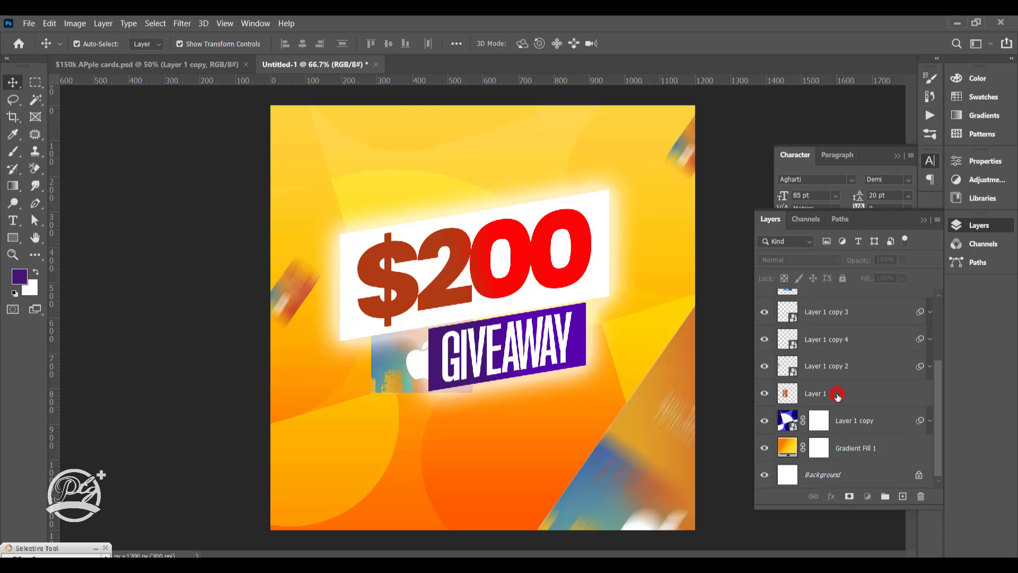
left_click(837, 395)
left_click_drag(474, 393, 445, 368)
left_click_drag(426, 332, 540, 170)
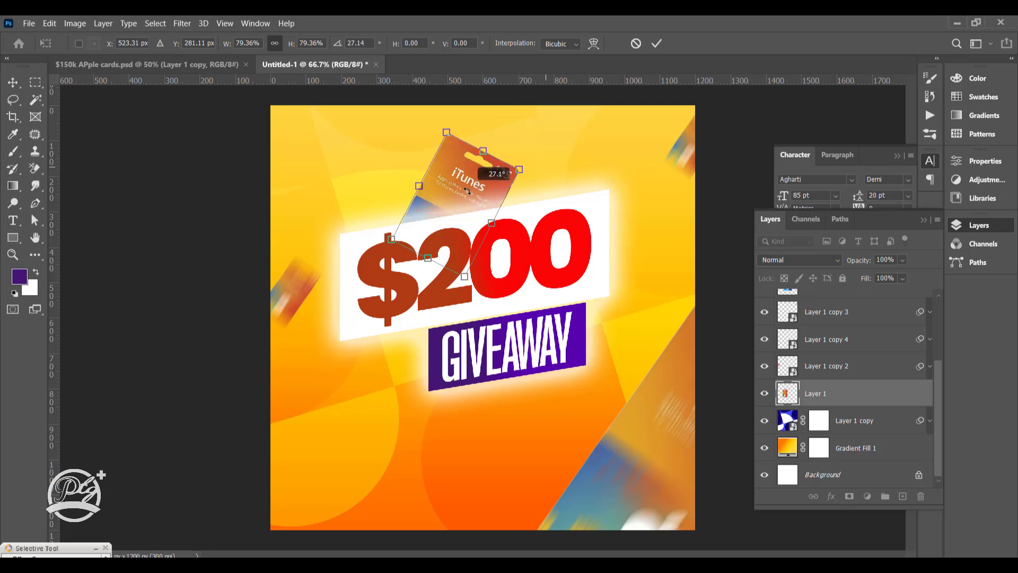
Shrink the orange card further, bring it to the front and place it against the left end of the GIVEAWAY banner.
left_click_drag(464, 183, 414, 318)
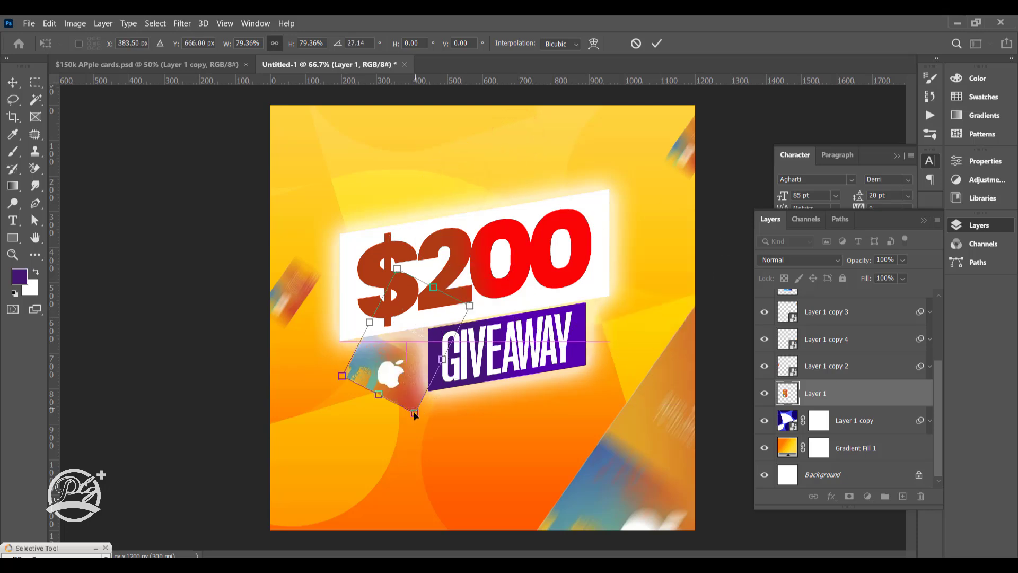
left_click_drag(414, 413, 390, 345)
key("Return")
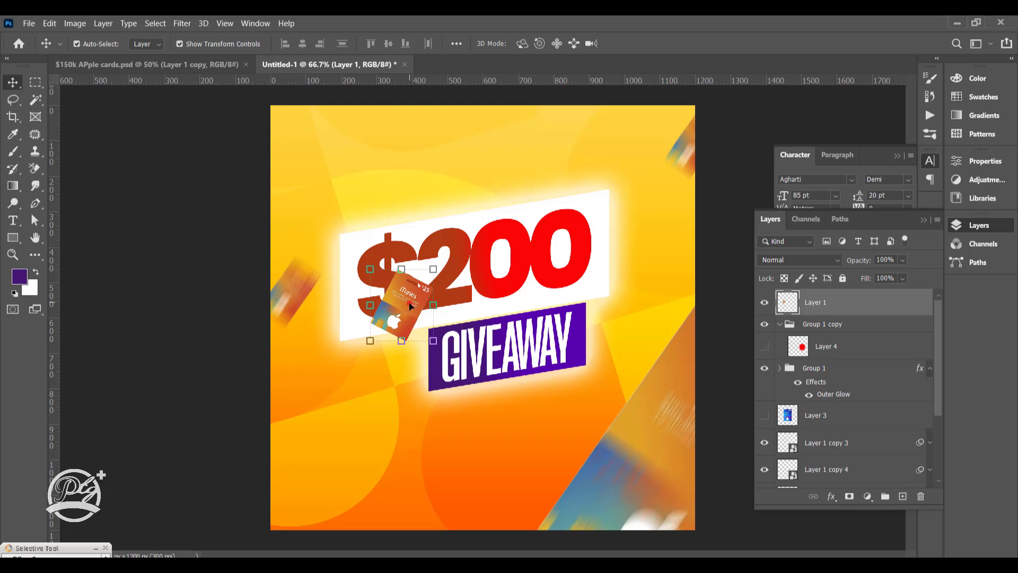
left_click_drag(410, 306, 418, 346)
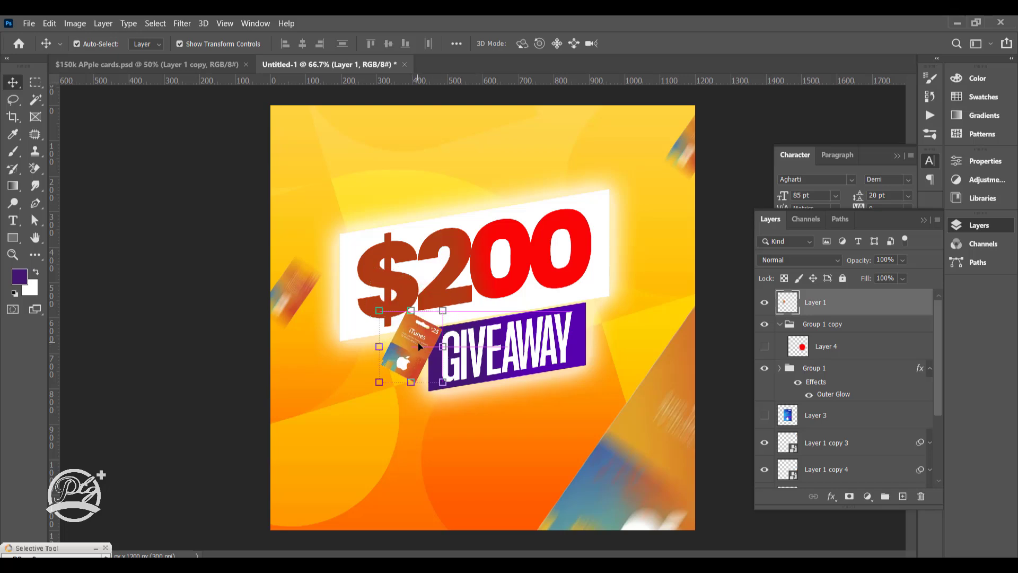
Collapse Group 1 copy, show the hidden blue iTunes card on Layer 3 and convert it to a smart object.
left_click(781, 324)
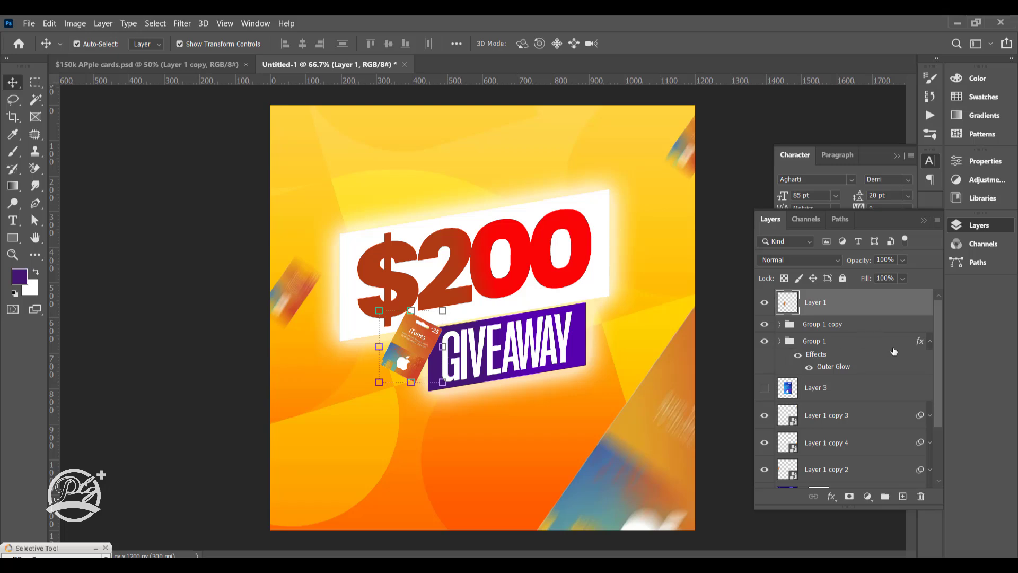
left_click_drag(940, 372, 939, 384)
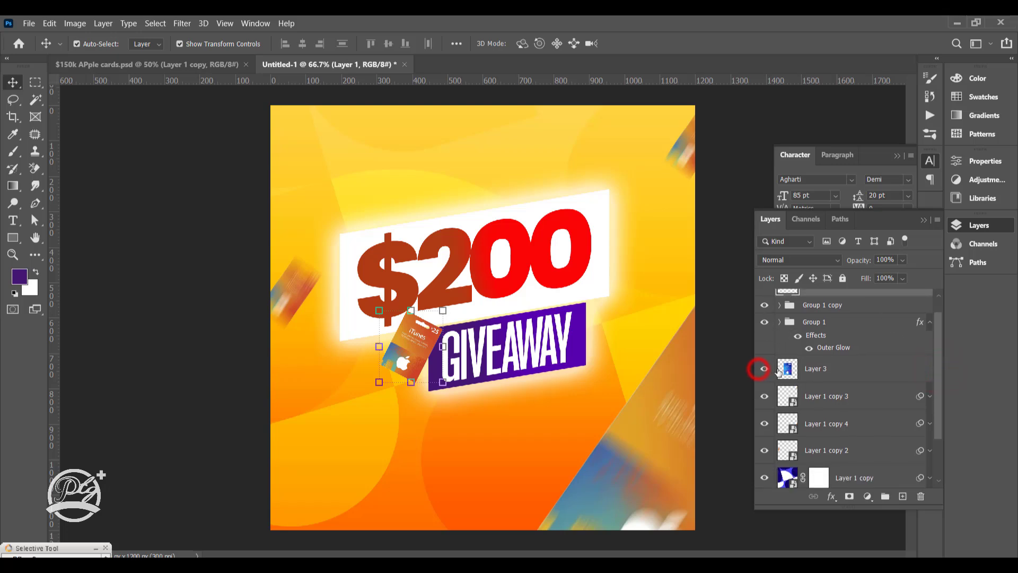
left_click(764, 369)
left_click(543, 413)
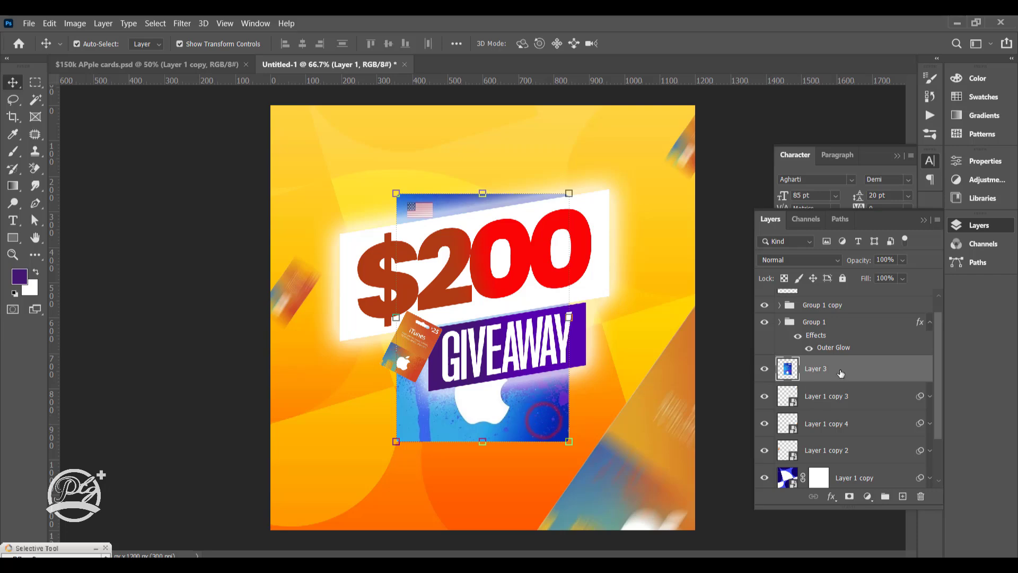
right_click(877, 373)
left_click(784, 188)
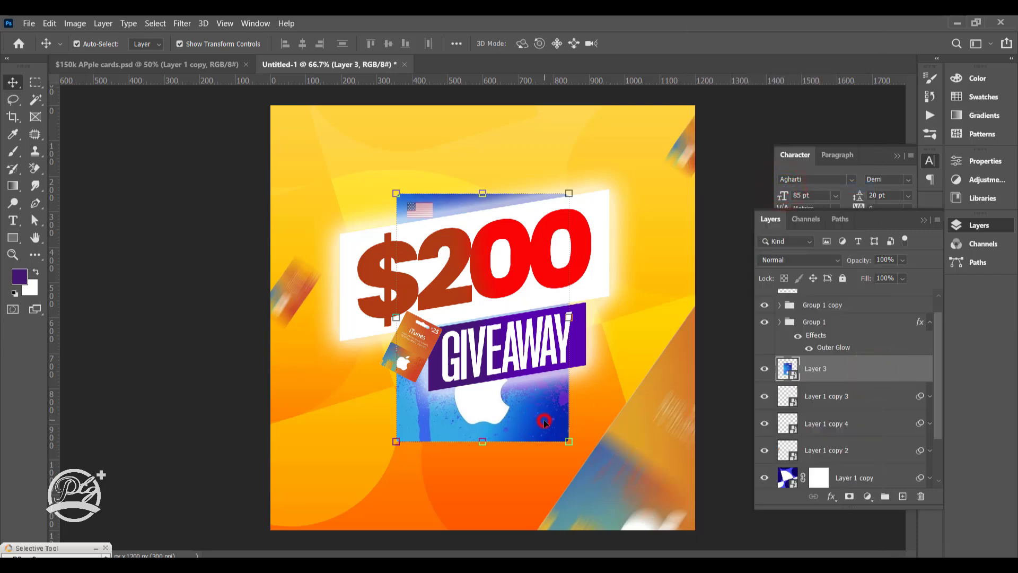
Shrink and tilt the blue iTunes card, bring it to the front and place it near the $200 panel's upper-right corner.
left_click_drag(568, 442, 650, 201)
key("Return")
key("ctrl+shift+]")
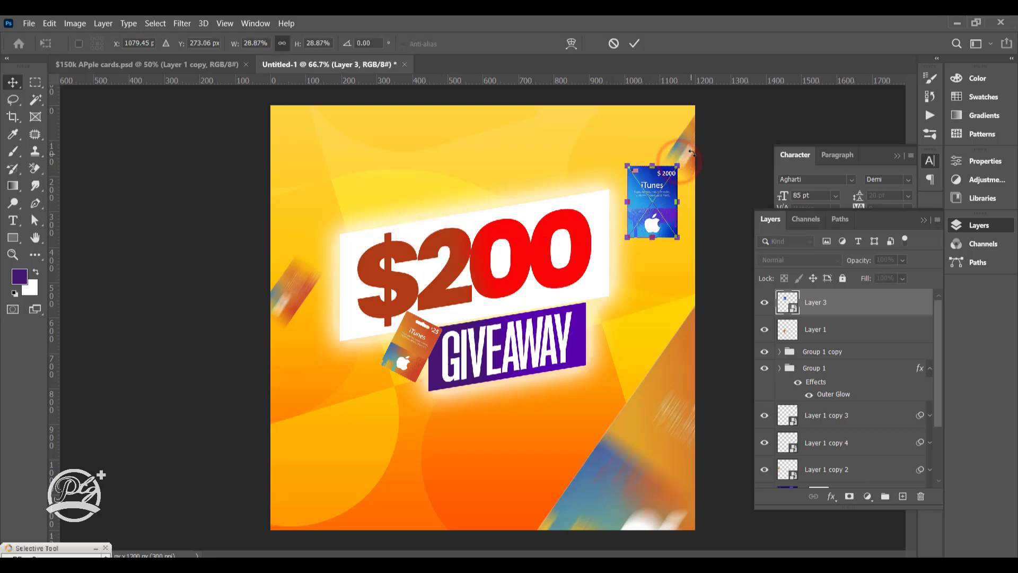
left_click_drag(692, 153, 674, 140)
left_click_drag(688, 232, 654, 204)
key("Return")
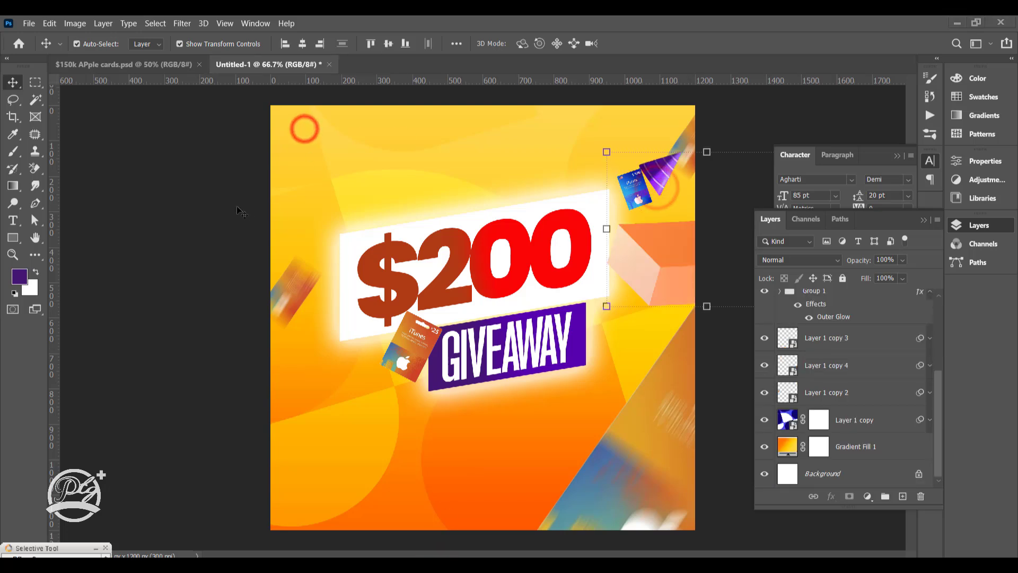
Place one orange block copy at the canvas's lower-left edge and another at its top edge, rotated 45.43° and scaled to 17.41%.
left_click(763, 121)
left_click_drag(242, 465, 225, 440)
left_click_drag(309, 453, 479, 145)
left_click(544, 189)
left_click_drag(503, 181, 395, 149)
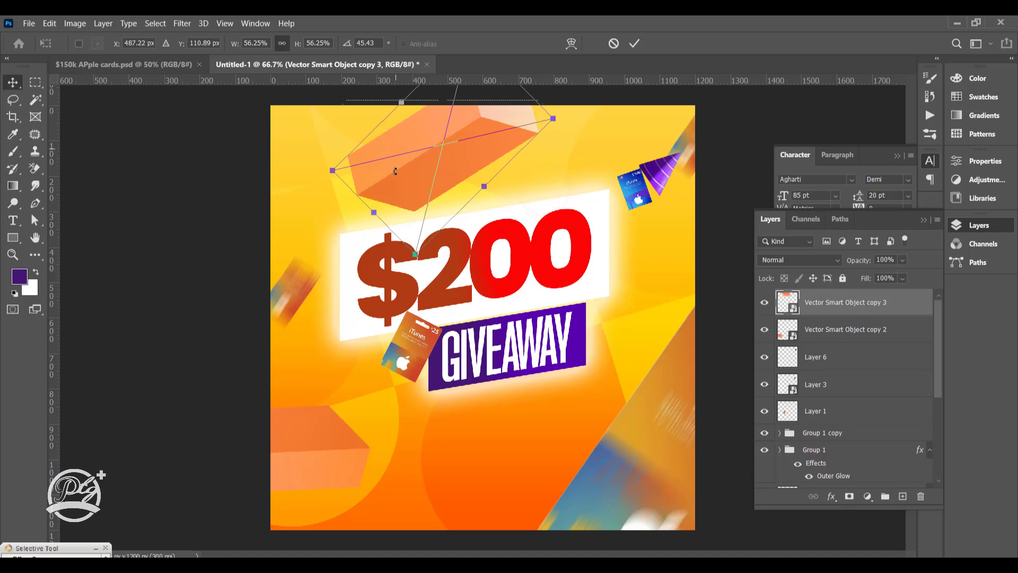
left_click_drag(331, 174, 491, 115)
double_click(492, 115)
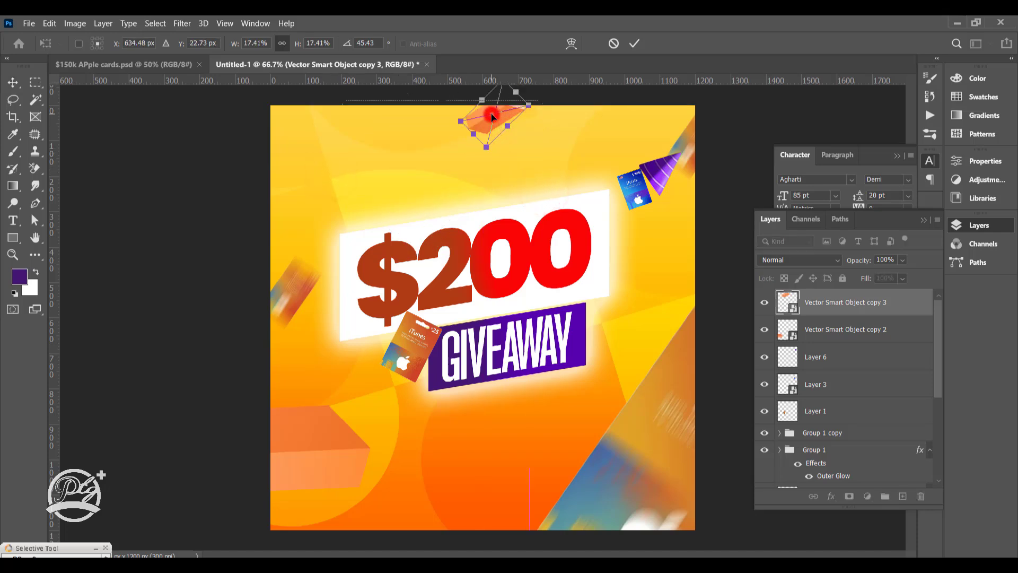
Duplicate the purple cone, placing one above the $200 panel's left end and the other at the canvas's right edge.
left_click(667, 177)
left_click_drag(669, 183, 693, 335)
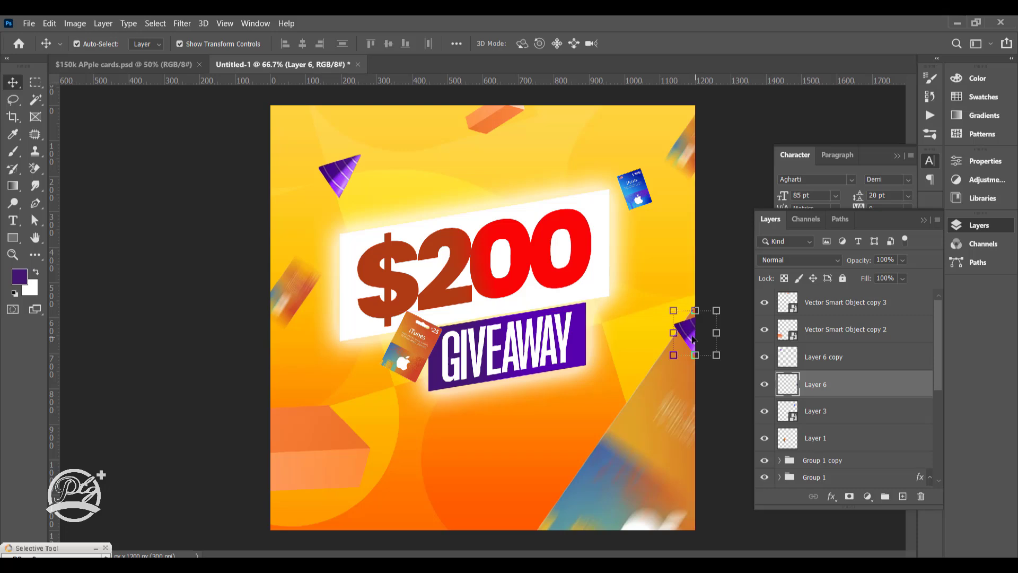
left_click(642, 201)
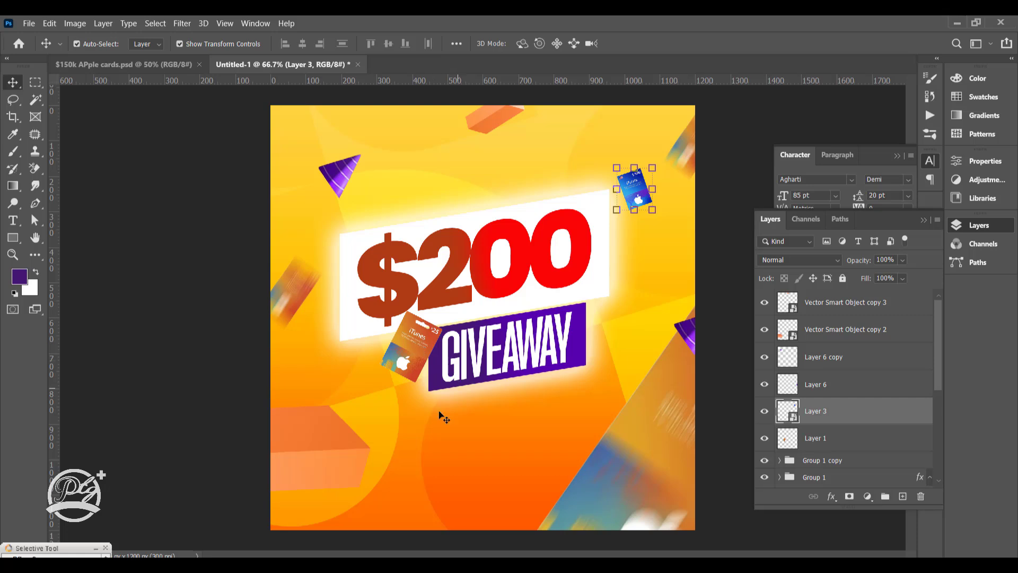
Add a text line reading "T&C : GIVEAWAY IS IN APPLE GIFT CARD" below the GIVEAWAY banner.
left_click(13, 220)
left_click(404, 449)
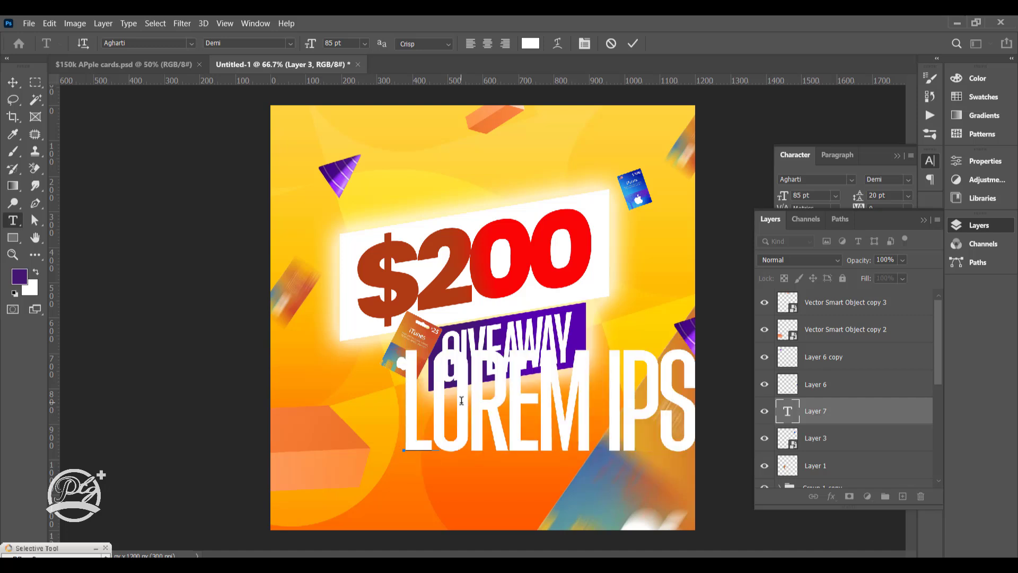
type("T&C")
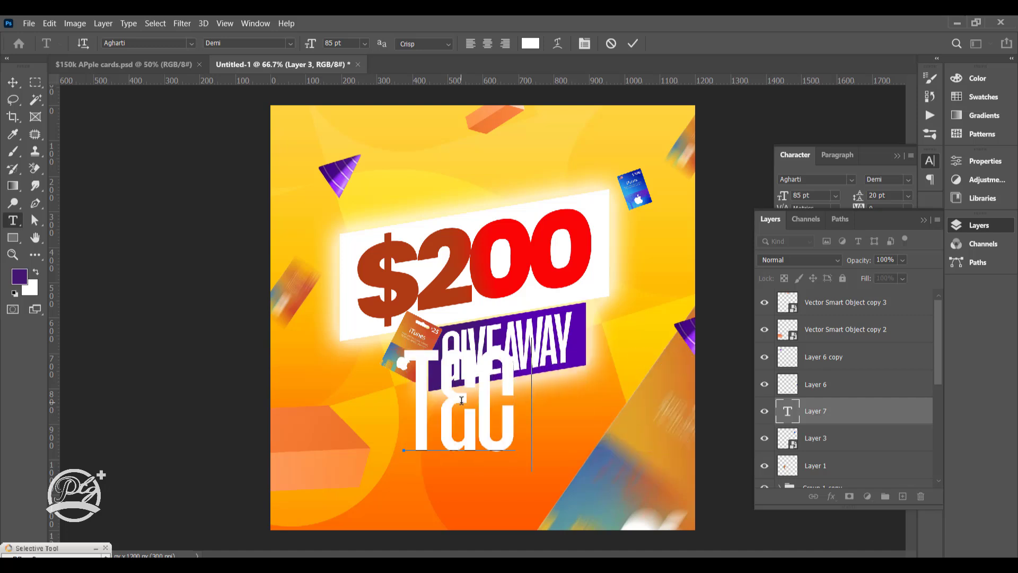
type(" :")
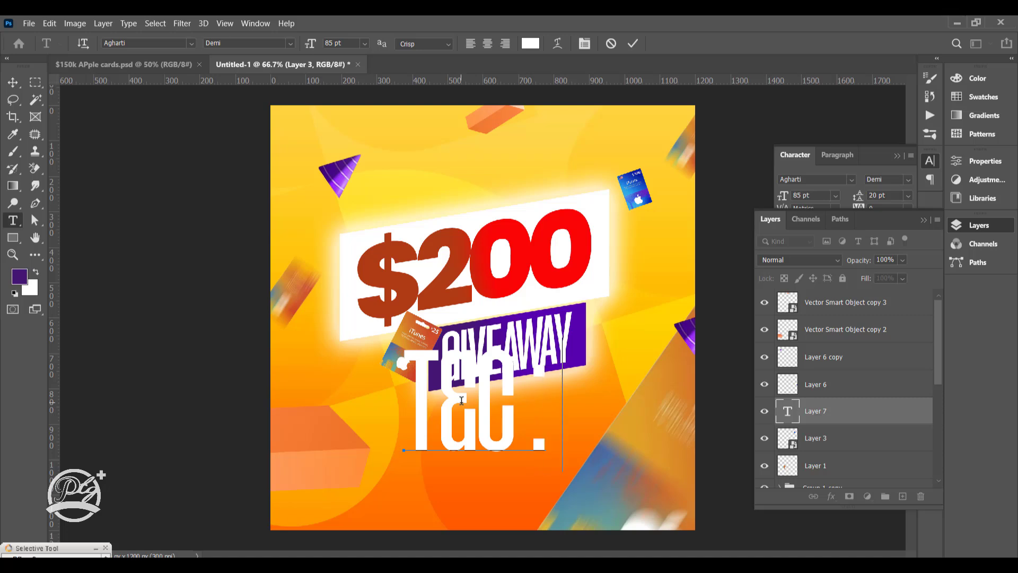
type(" GIVEA")
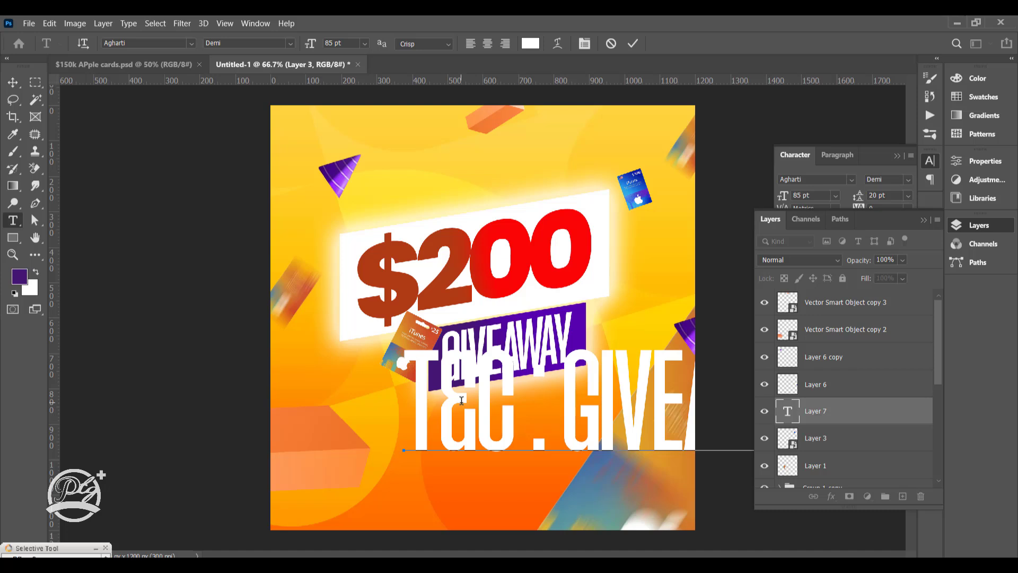
Set the whole T&C line to 12 pt and position it in the open area below the GIVEAWAY banner.
key("ctrl+a")
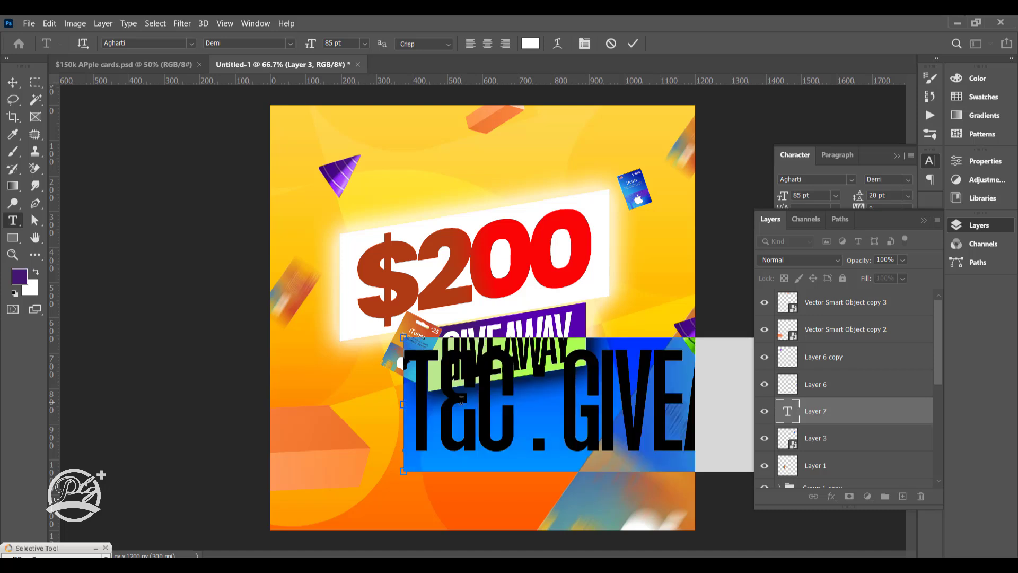
left_click(923, 220)
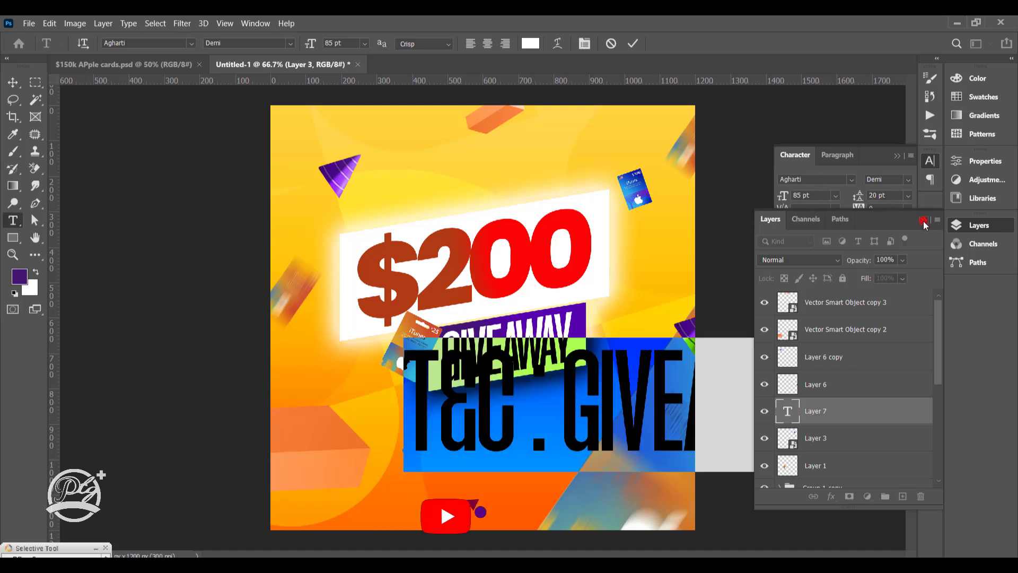
left_click_drag(782, 196, 724, 221)
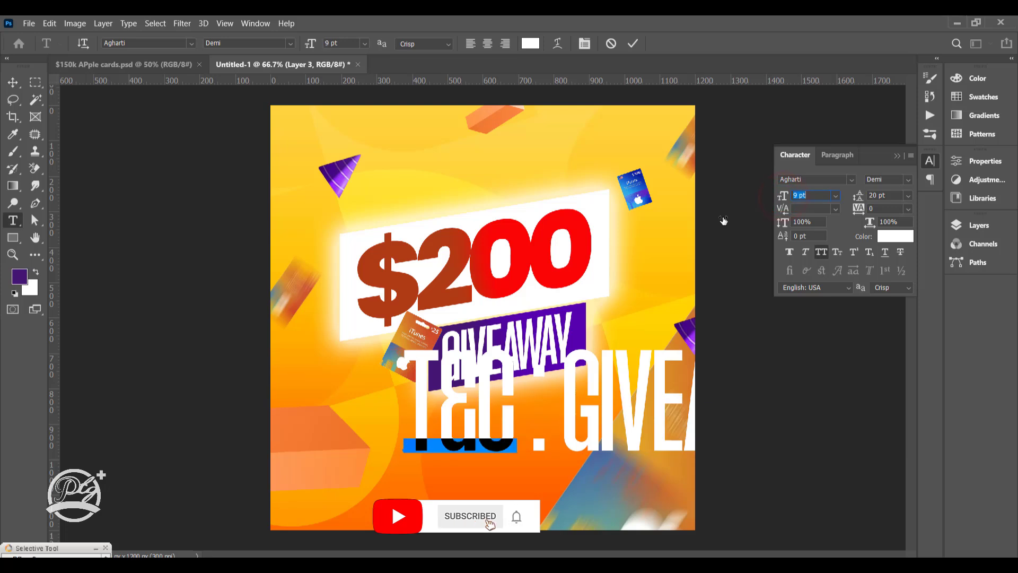
left_click_drag(492, 491, 491, 489)
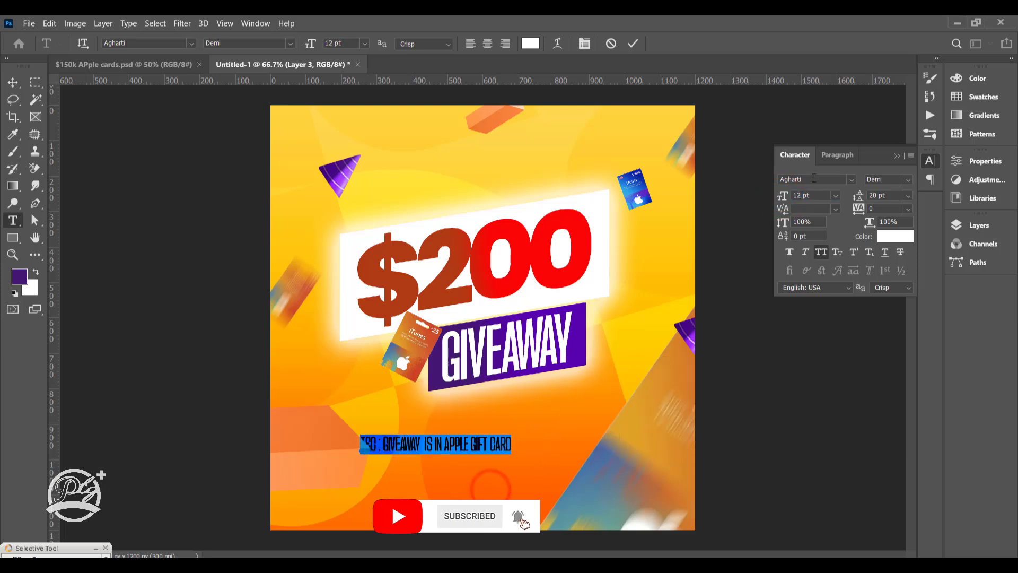
Change the T&C line's font to Poppins Bold.
left_click(852, 180)
left_click(828, 233)
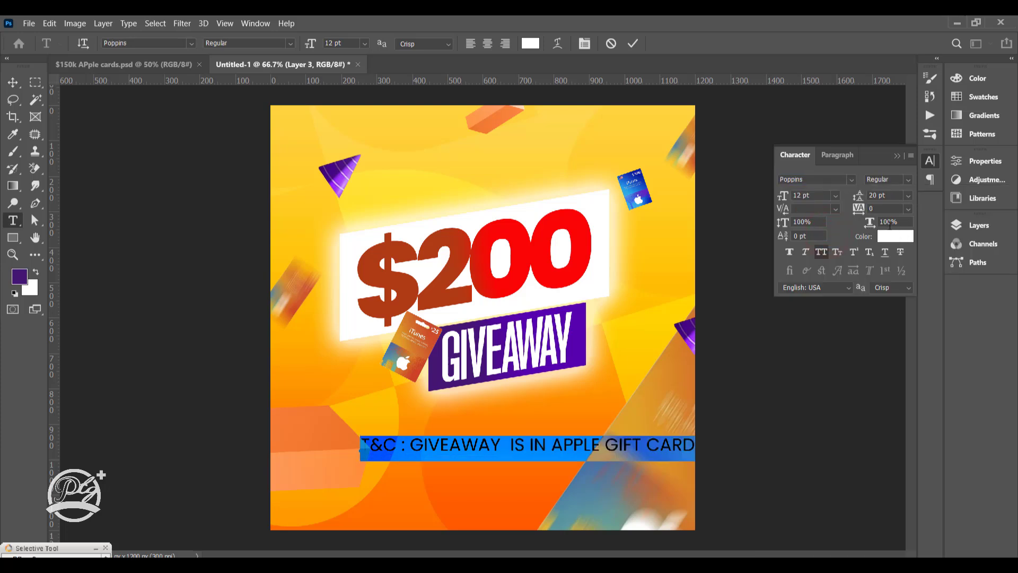
left_click(906, 181)
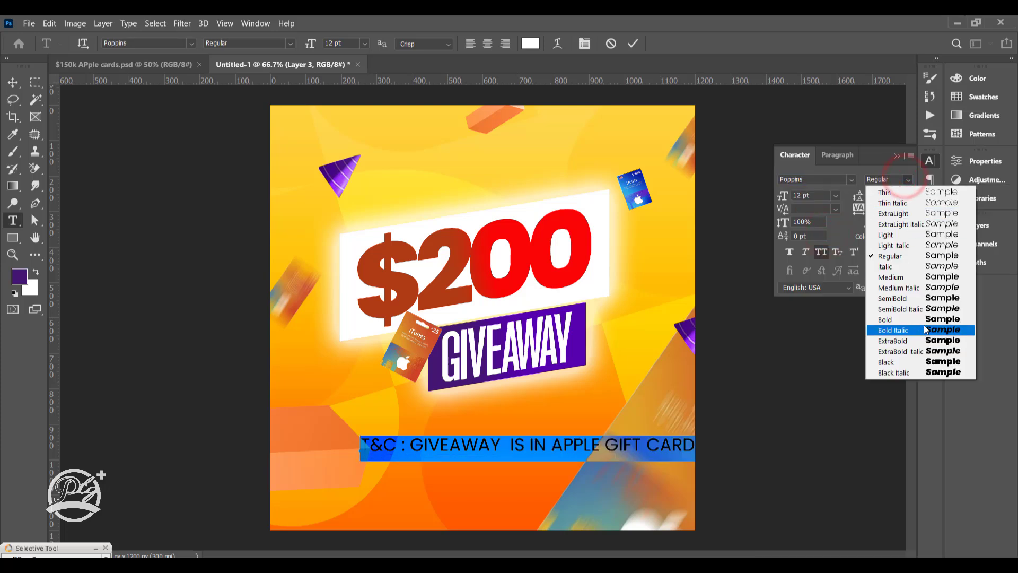
left_click(924, 321)
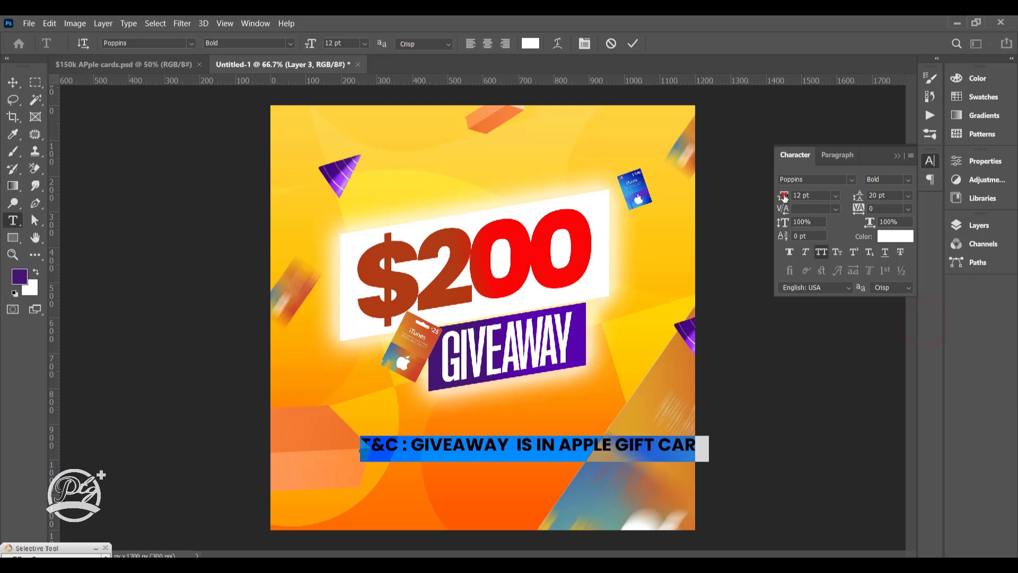
Set the T&C line to 8 pt and delete the extra space before "IS".
left_click_drag(781, 196, 781, 207)
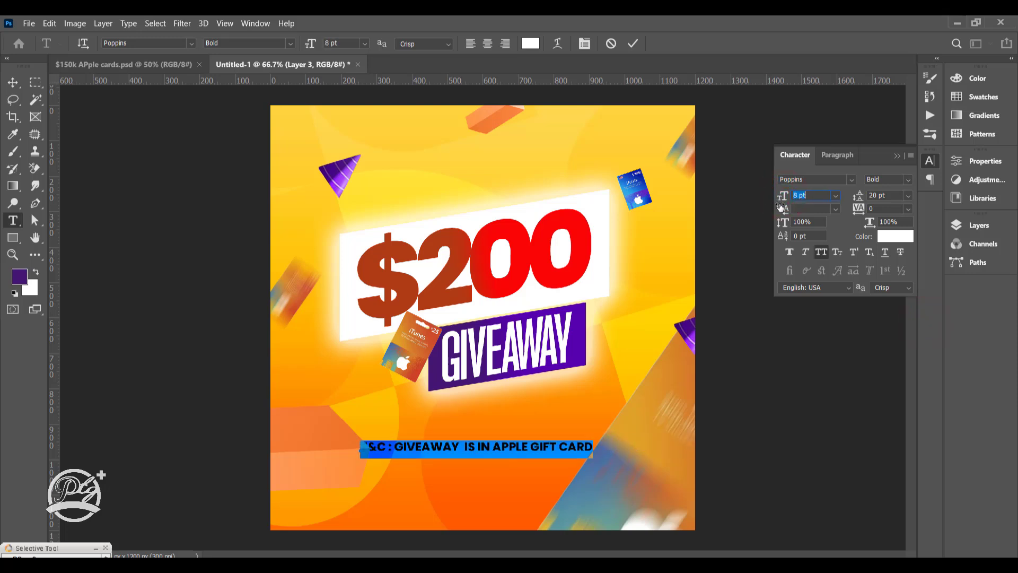
left_click(458, 442)
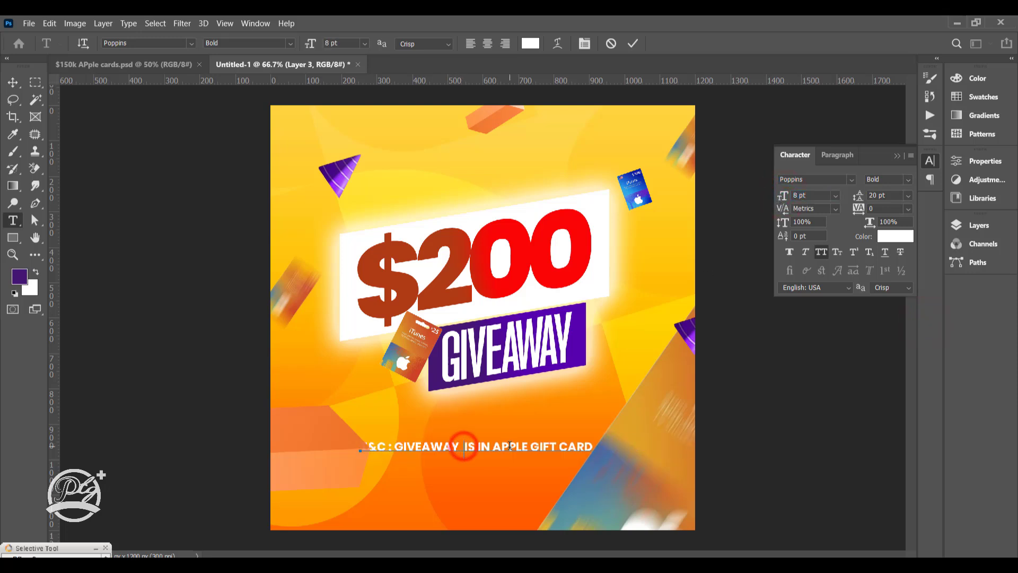
Set the whole T&C line's tracking to -25 and move it lower, overlapping the orange block at the canvas's left edge.
key("ctrl+a")
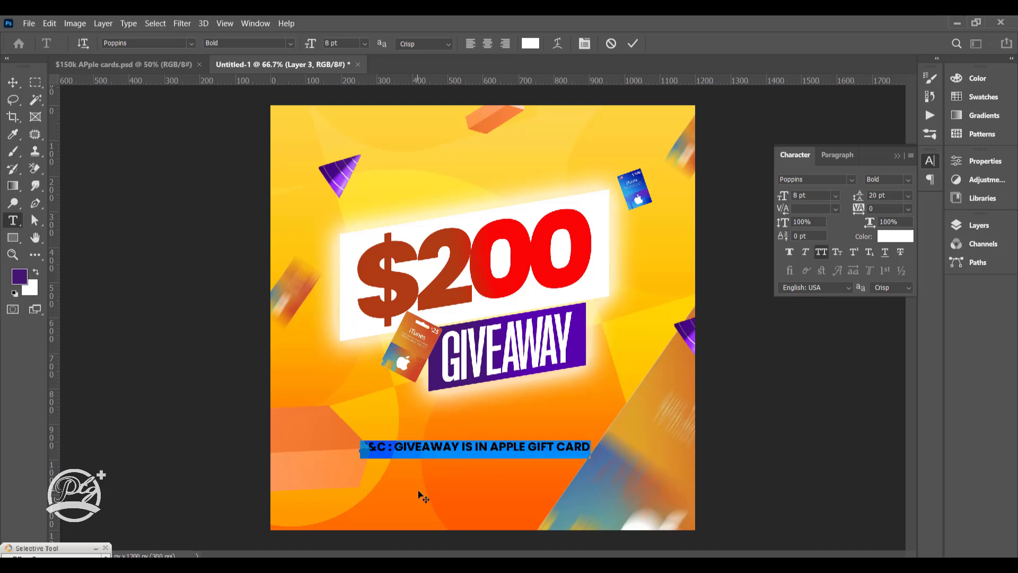
left_click(908, 212)
left_click(891, 245)
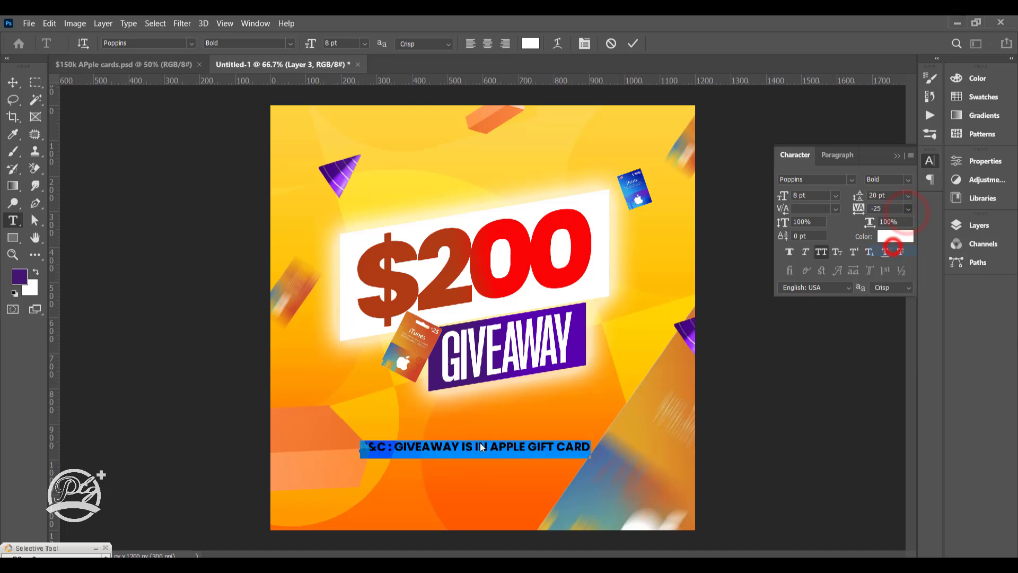
left_click_drag(486, 447, 428, 497)
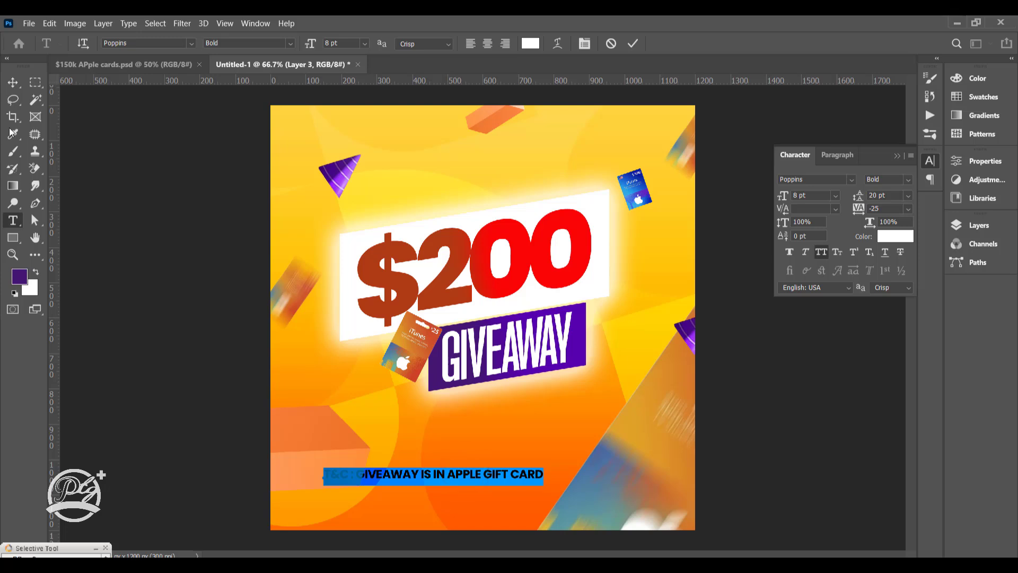
left_click(15, 82)
left_click_drag(338, 442, 572, 364)
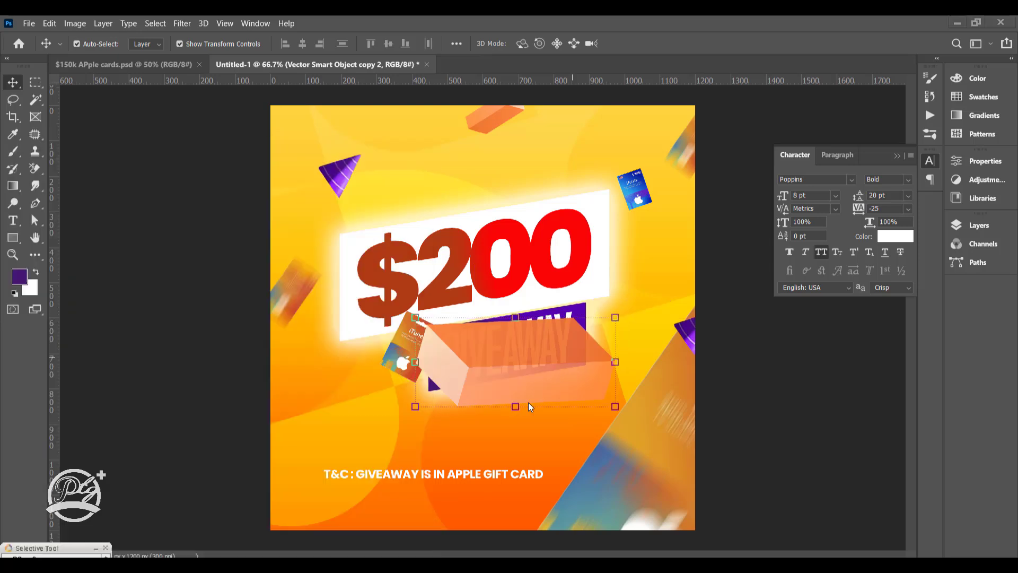
left_click(484, 371)
left_click(203, 337)
left_click(294, 436, "ctrl")
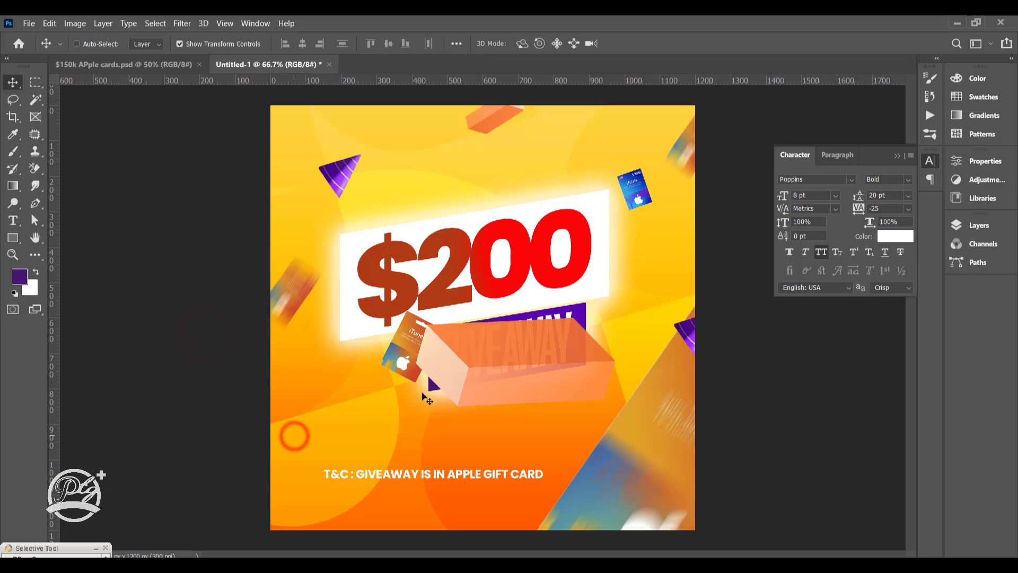
key("ctrl+z")
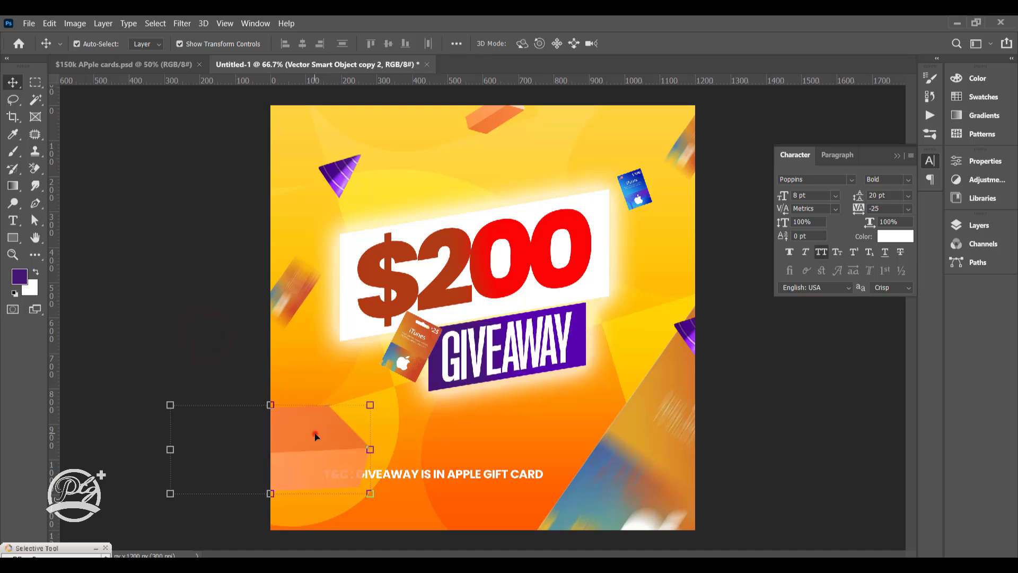
Duplicate the large orange block and place the copy partly off the canvas's right edge, level with the $200 panel.
left_click_drag(316, 434, 695, 268)
left_click(720, 435)
Center the T&C line horizontally relative to the whole canvas.
left_click(466, 473)
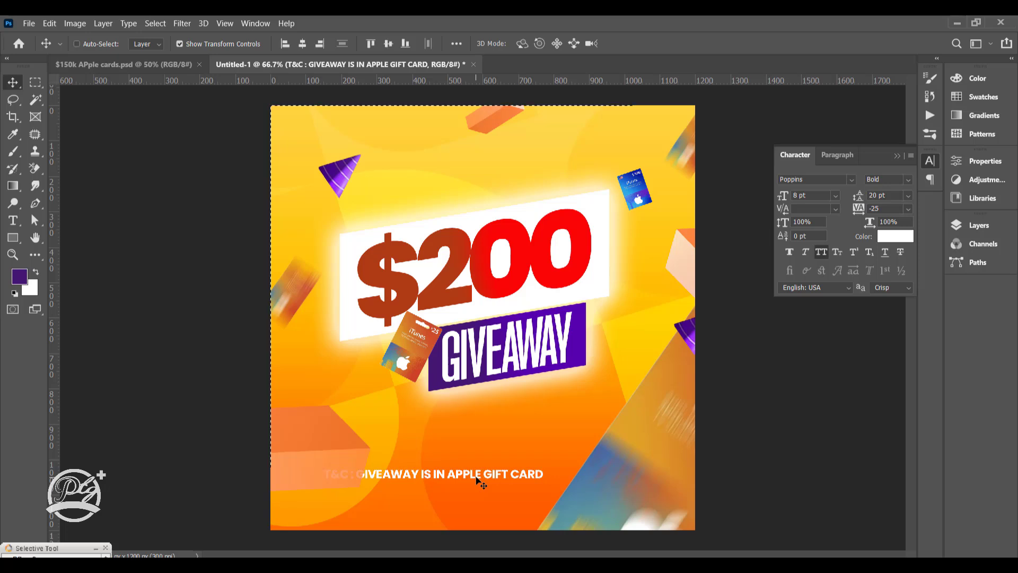
key("ctrl+a")
left_click(303, 43)
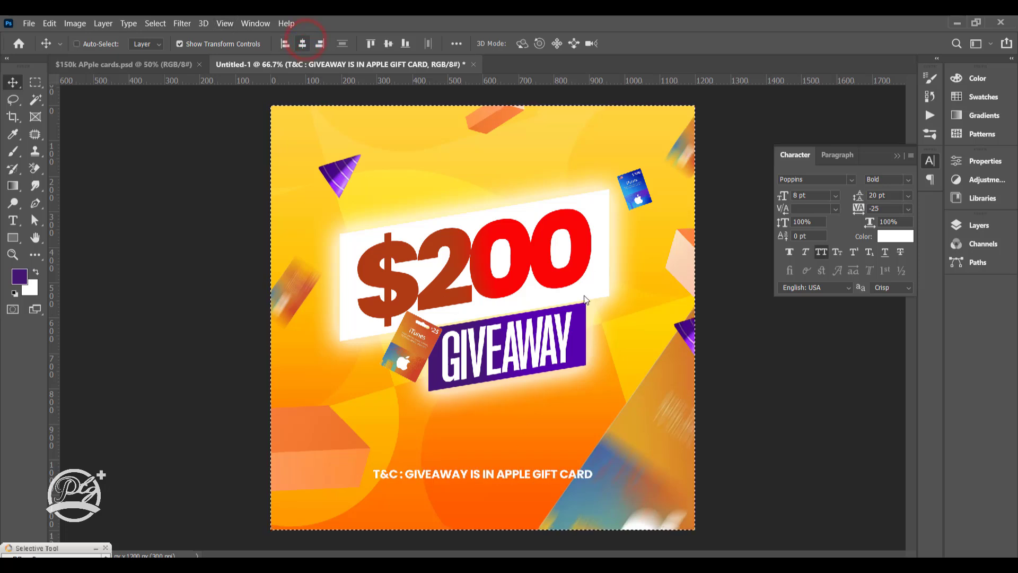
key("ctrl+d")
Scale the T&C line down to about 83.5% and align it again to the canvas's horizontal center.
left_click(596, 469)
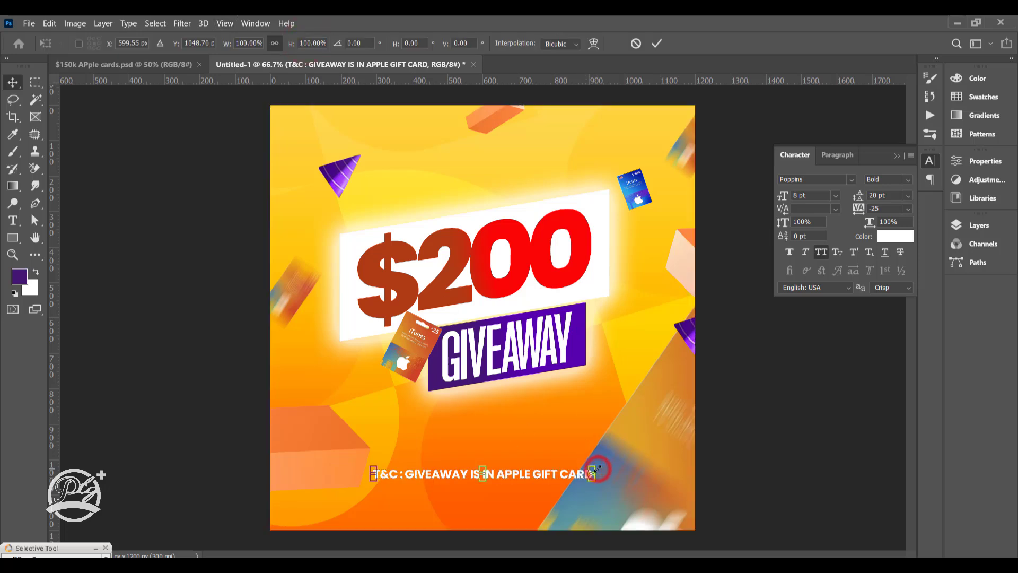
mouse_move(561, 478)
left_mouse_down()
mouse_move(570, 474)
mouse_move(557, 481)
left_mouse_up()
key("Return")
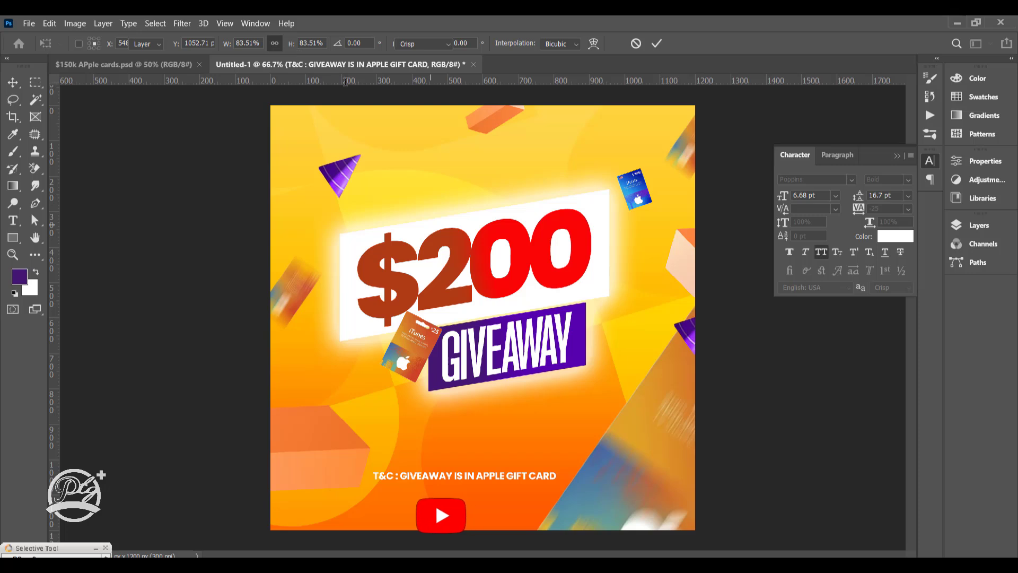
key("t")
key("Return")
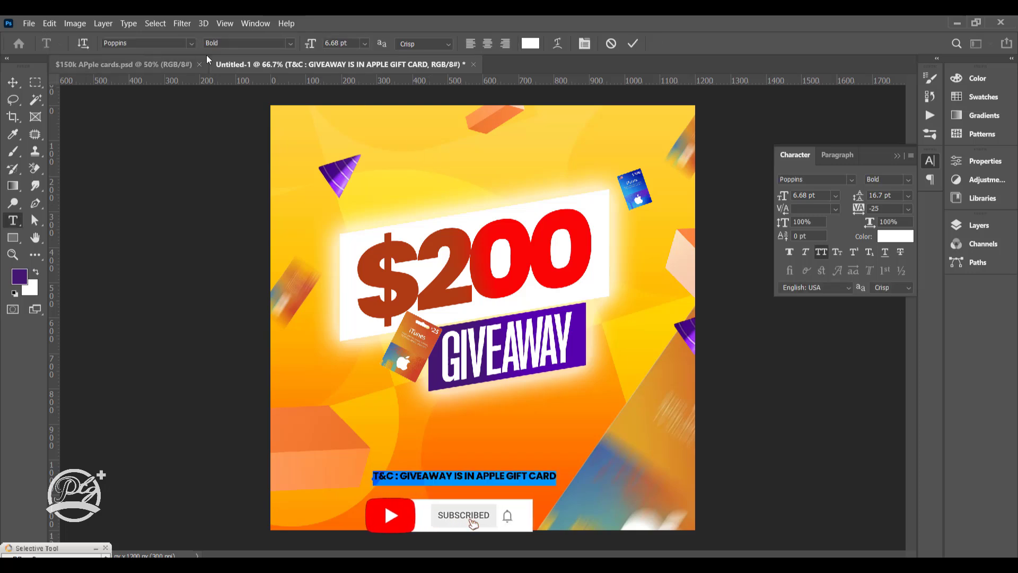
left_click(16, 83)
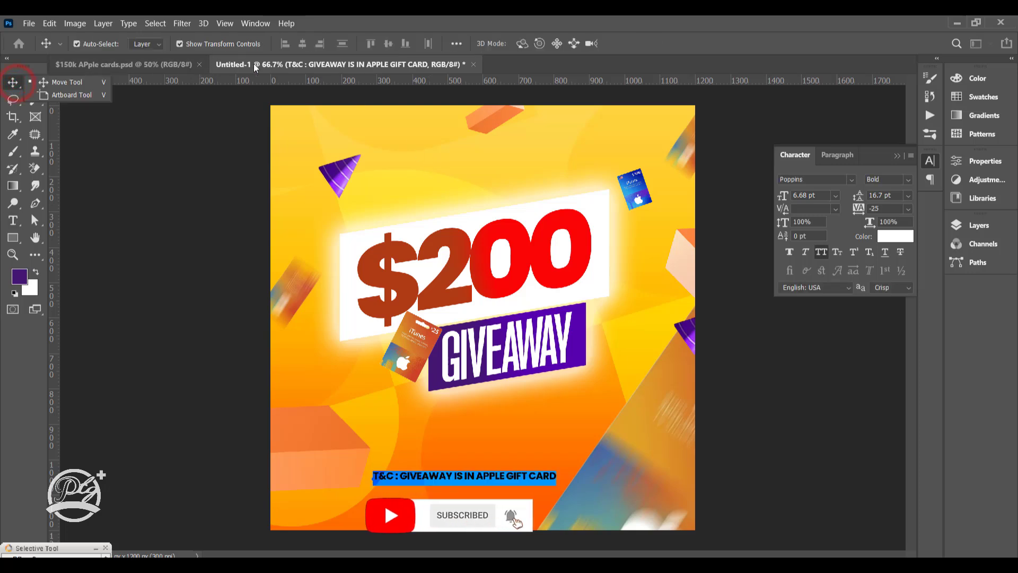
left_click(303, 44)
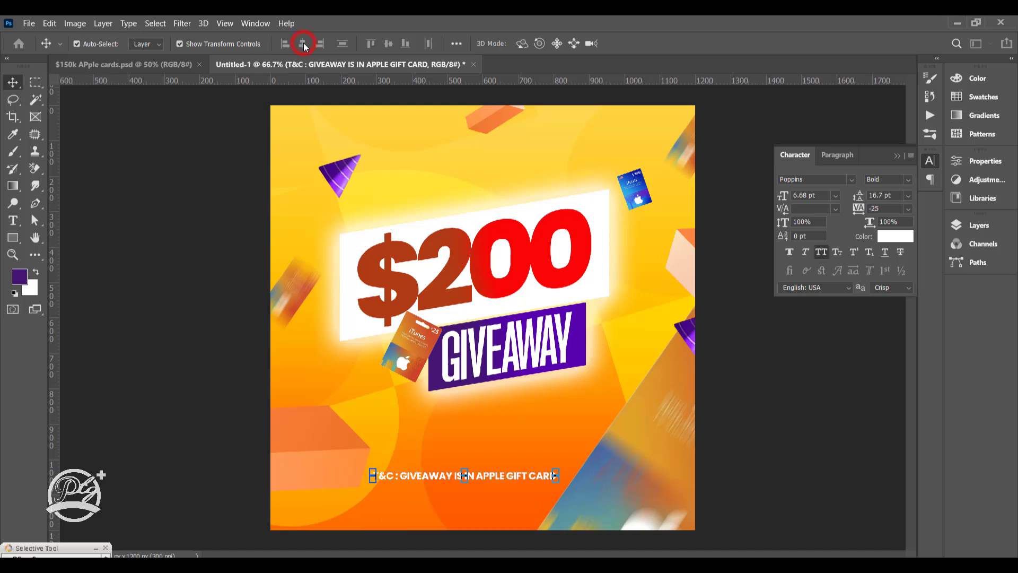
left_click(304, 43)
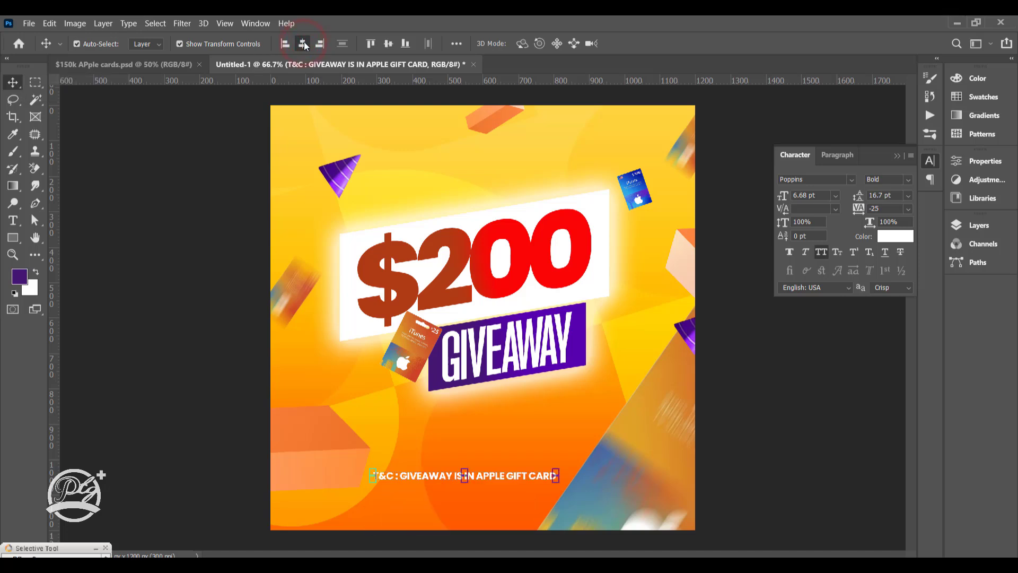
left_click(304, 43)
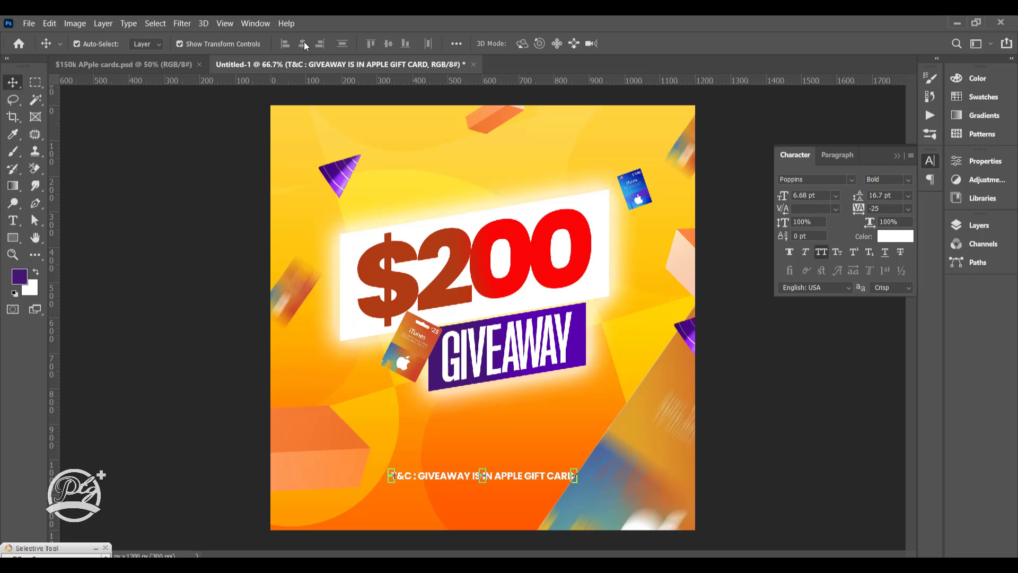
Shift the large blurred card in the flyer's lower-right corner slightly to the right.
mouse_move(648, 431)
left_mouse_down()
mouse_move(665, 438)
mouse_move(657, 431)
left_mouse_up()
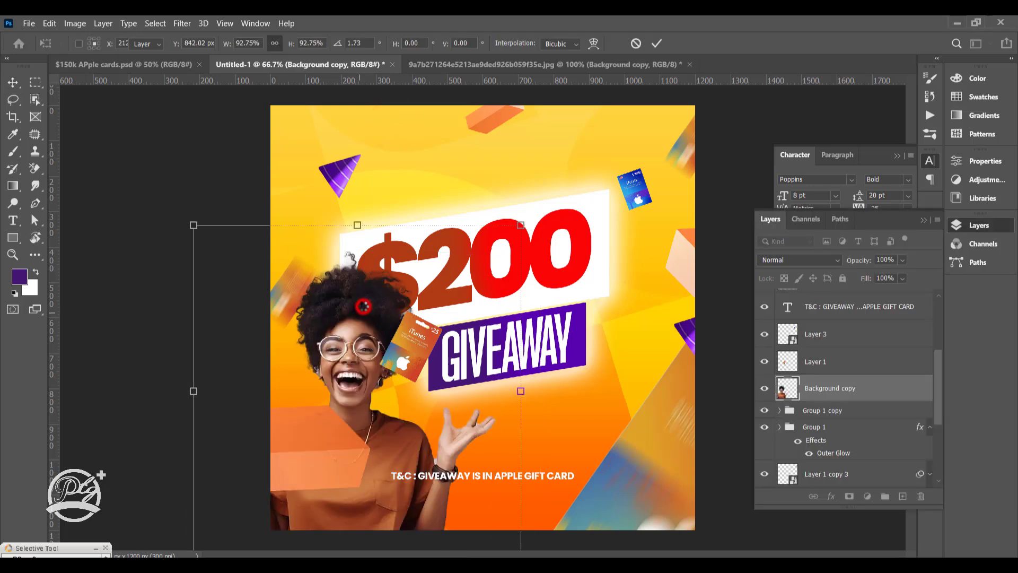
Apply the laughing woman cutout's transform in the flyer's lower-left corner and move the orange block over her farther off the left edge.
left_click(363, 307)
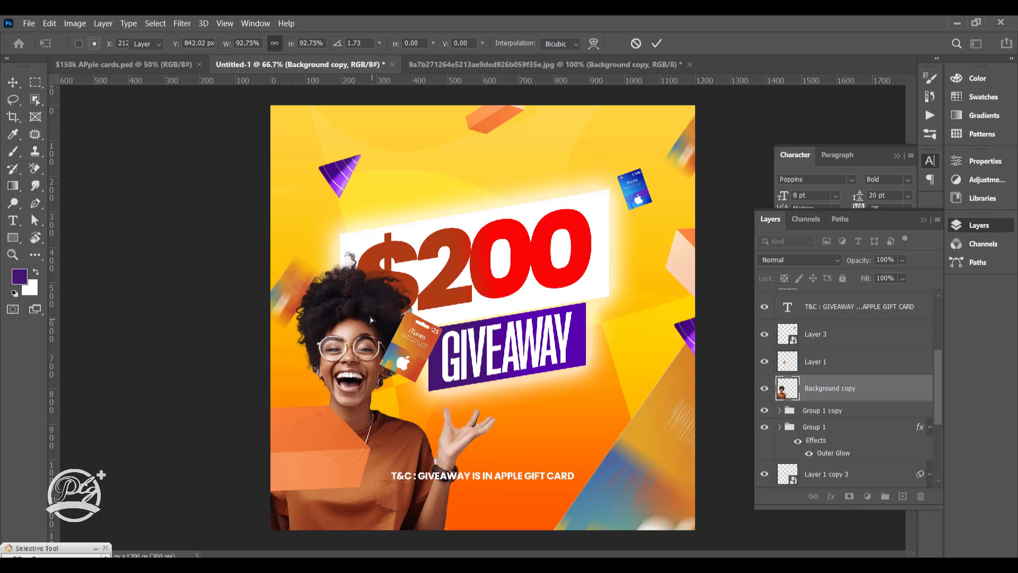
left_click(698, 120)
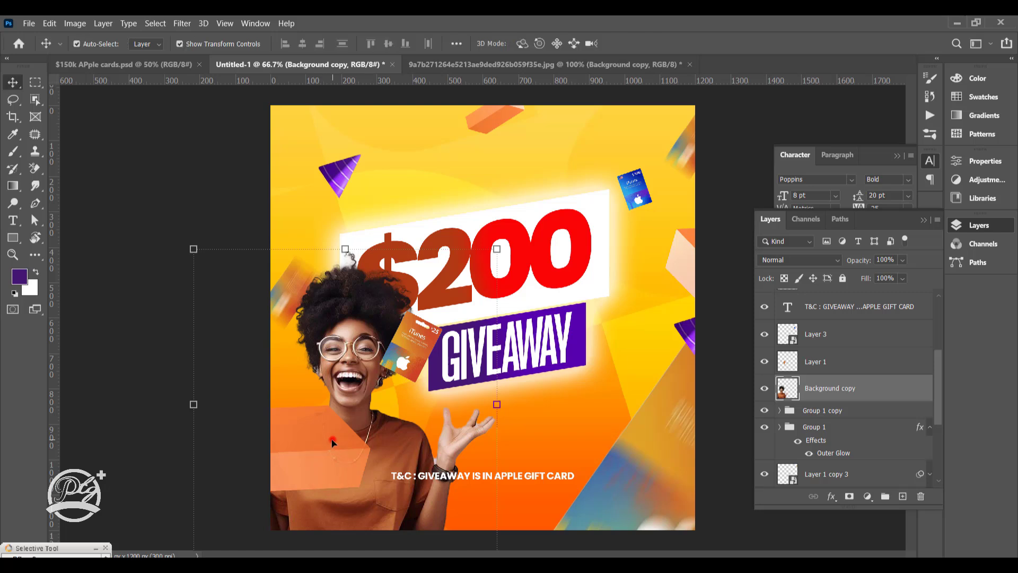
left_click_drag(332, 442, 304, 431)
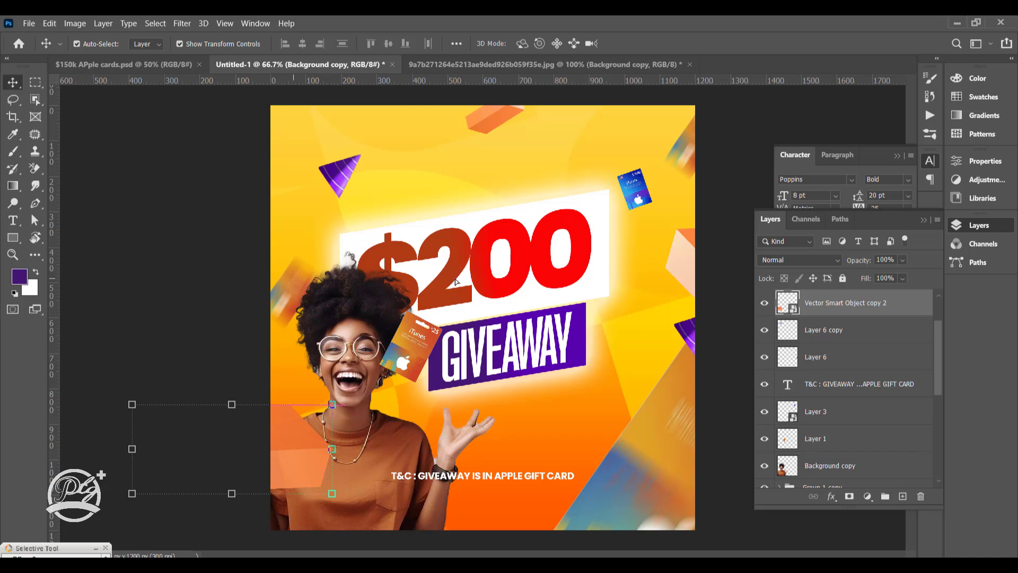
Set Auto-Select to Group and move the $200 and GIVEAWAY headline group up about 69 px and right about 5 px.
left_click(147, 44)
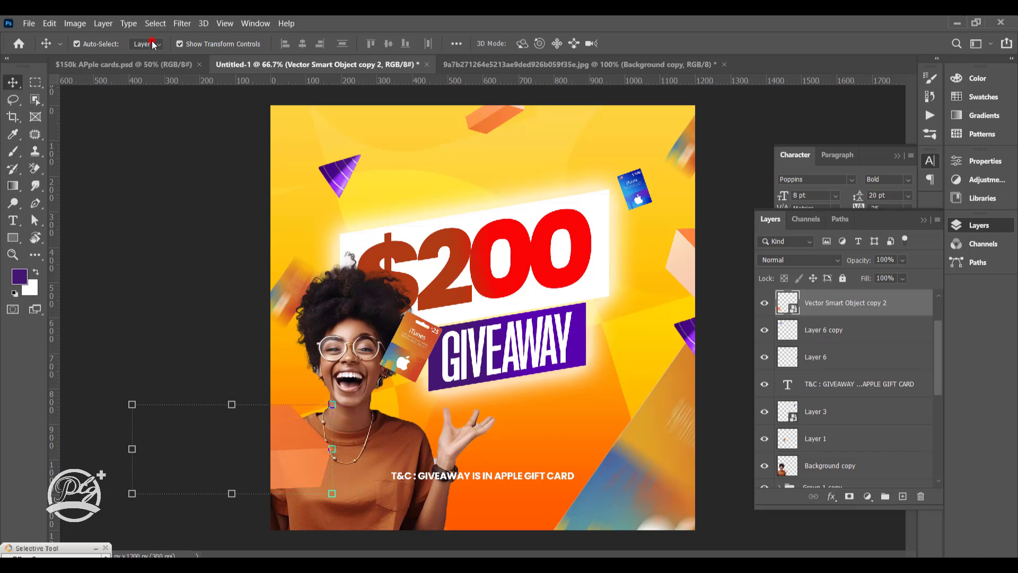
left_click(144, 56)
left_click(162, 153)
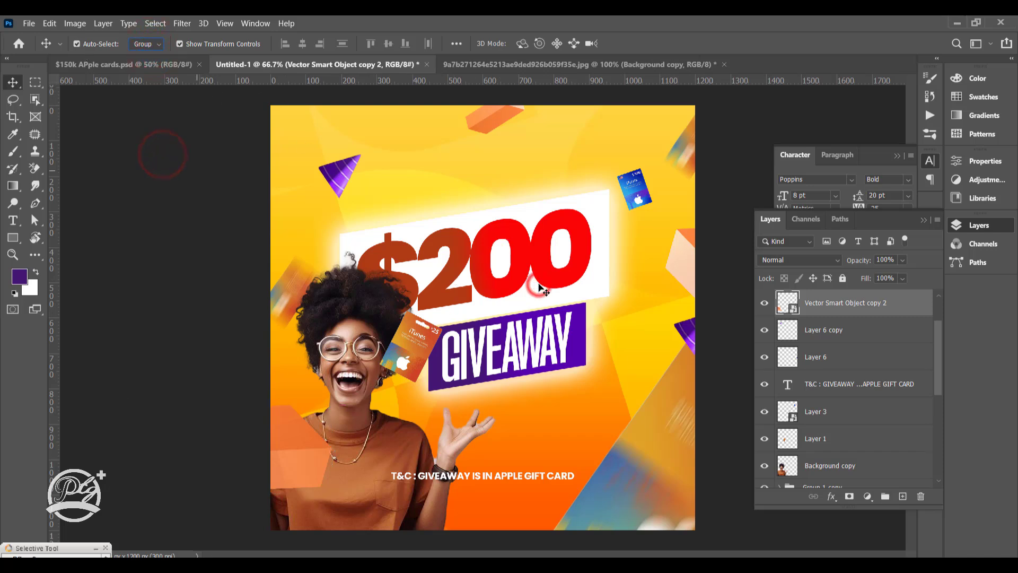
left_click(514, 283)
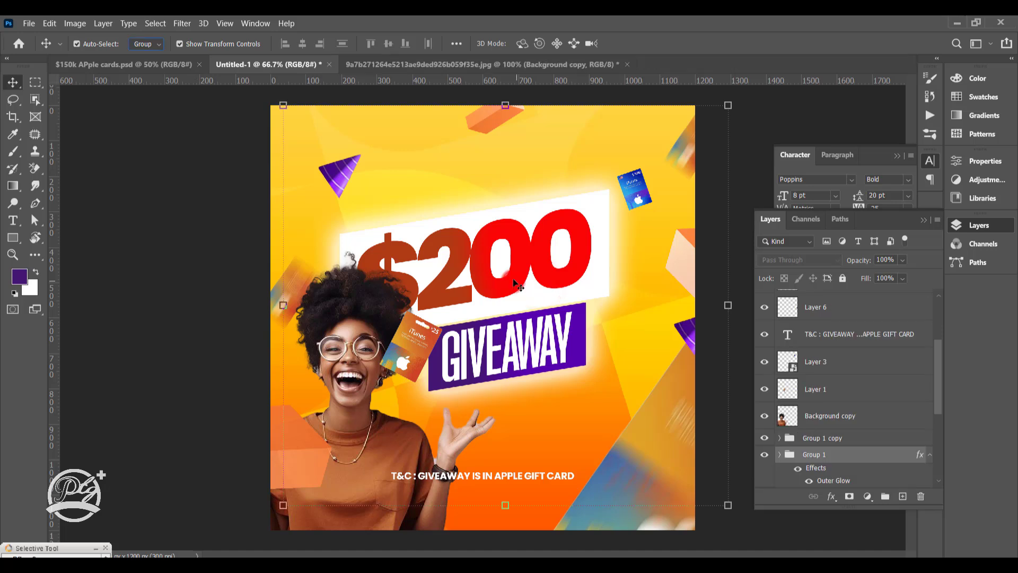
left_click(513, 280)
left_click_drag(517, 258, 515, 258)
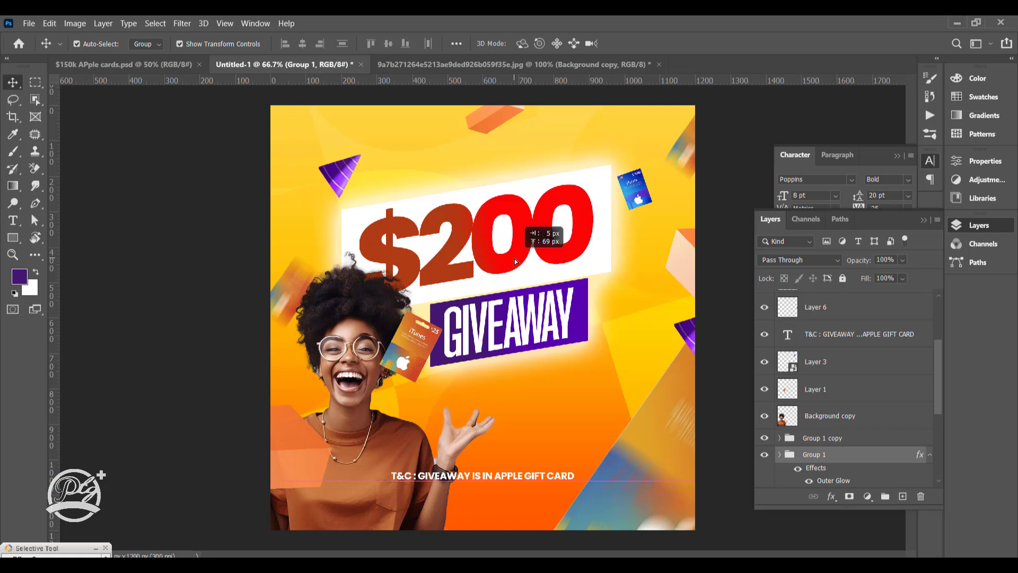
Adjust the Fill of the Overlay-blended background pattern layer, Layer 1 copy.
left_click(359, 134)
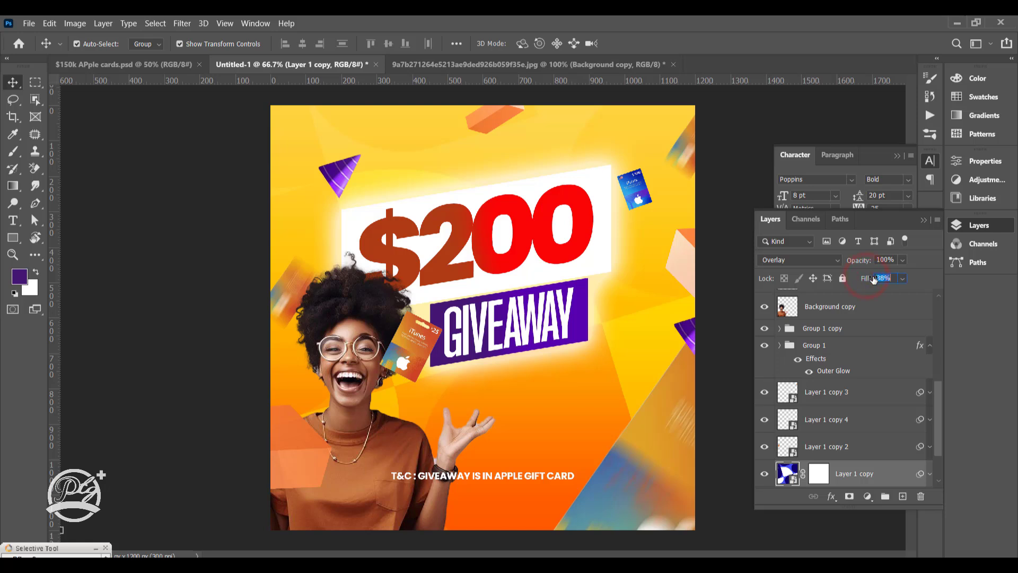
left_click_drag(874, 280, 873, 280)
left_click(589, 257)
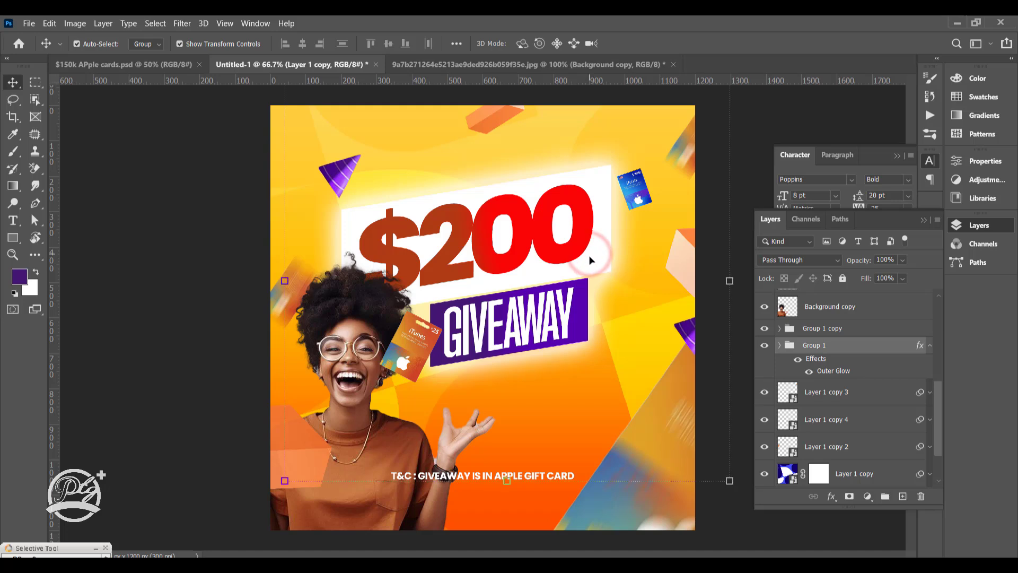
Move the orange iTunes card from beside the woman's face to below the right end of the GIVEAWAY banner.
left_click(403, 350)
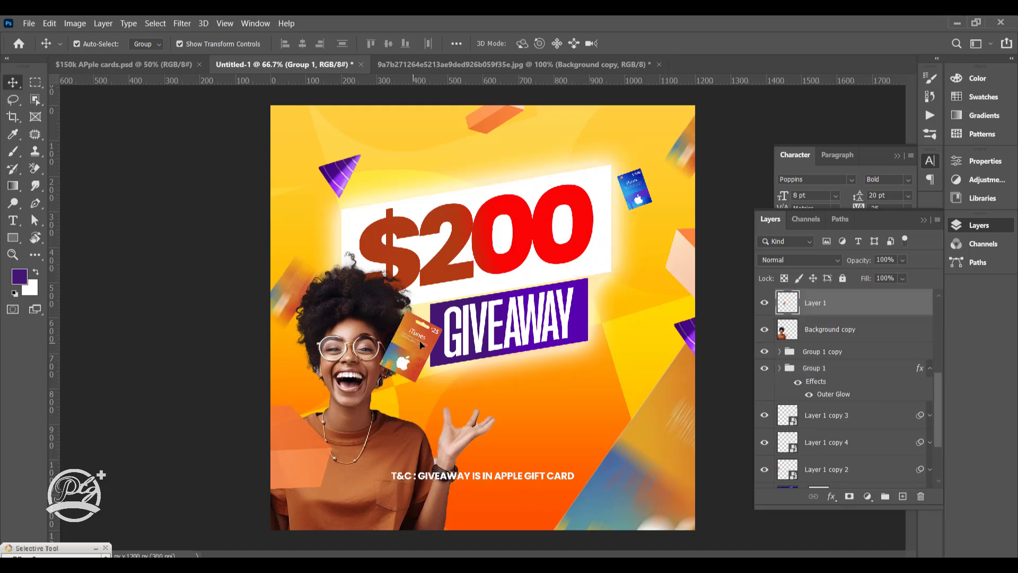
left_click_drag(416, 342, 554, 370)
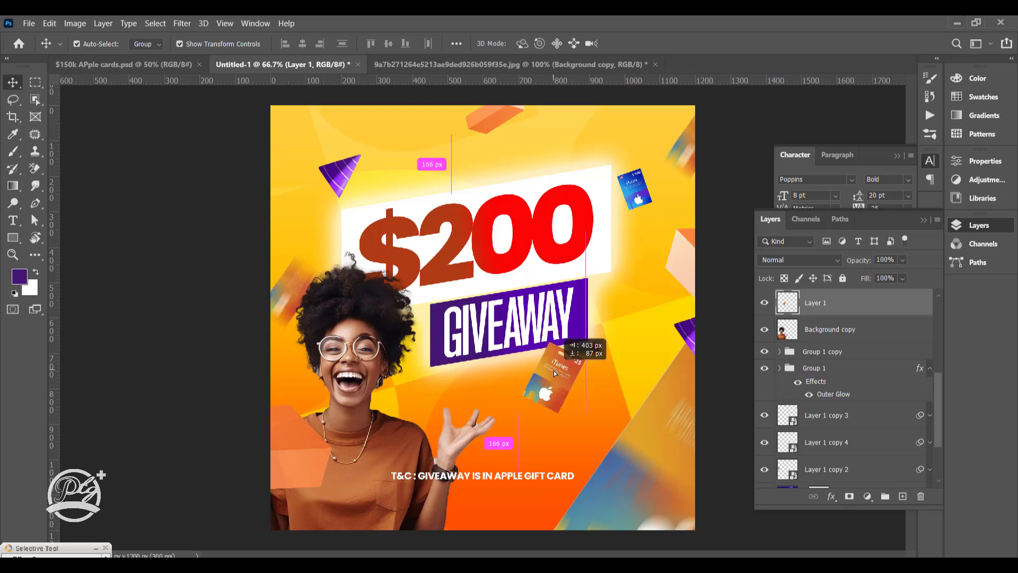
Convert the woman's layer, Background copy, to a smart object.
left_click(849, 329)
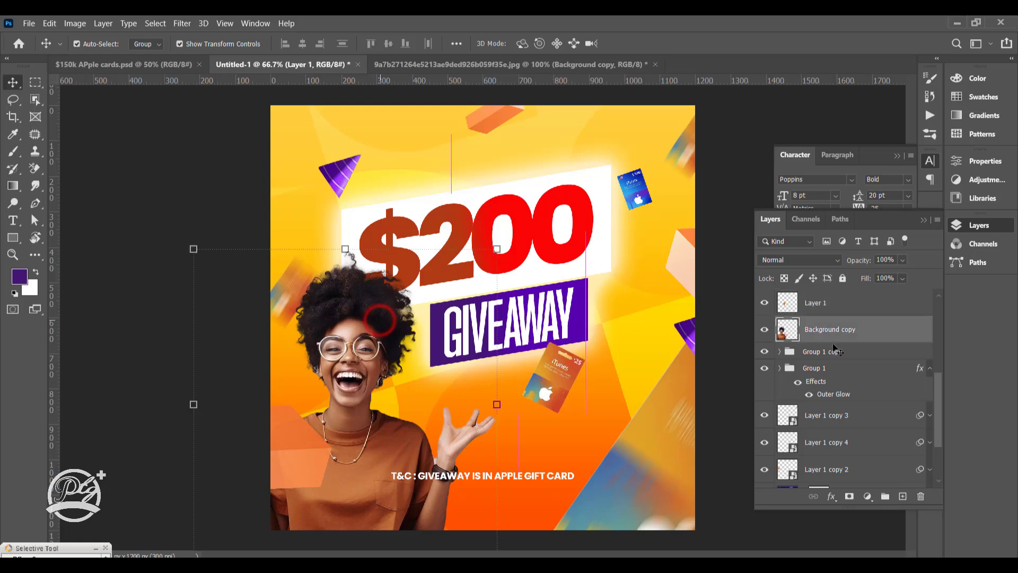
right_click(870, 329)
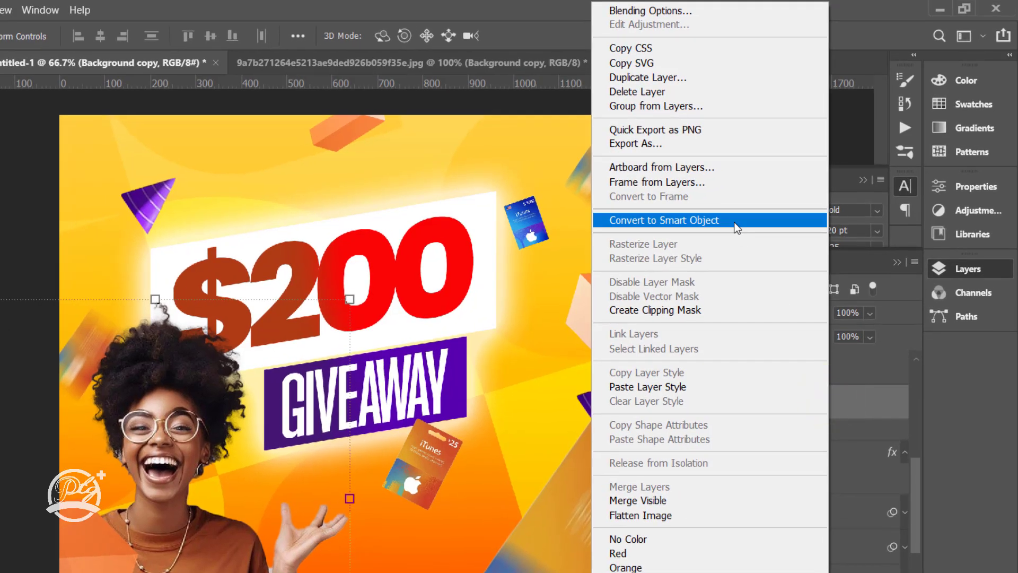
left_click(795, 189)
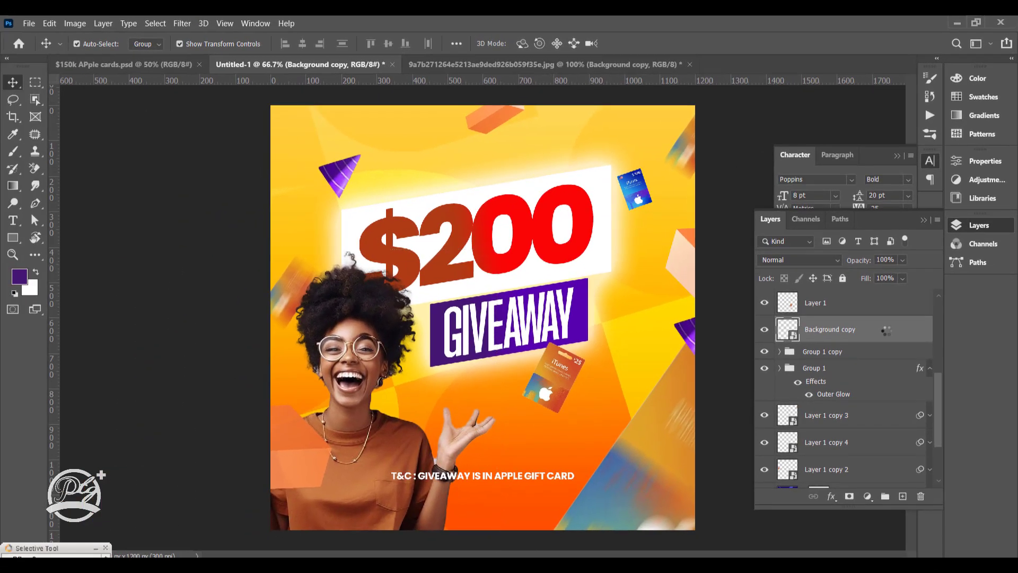
Add a Color Overlay to the woman's layer using orange #ff8a00 sampled from the flyer background.
double_click(886, 331)
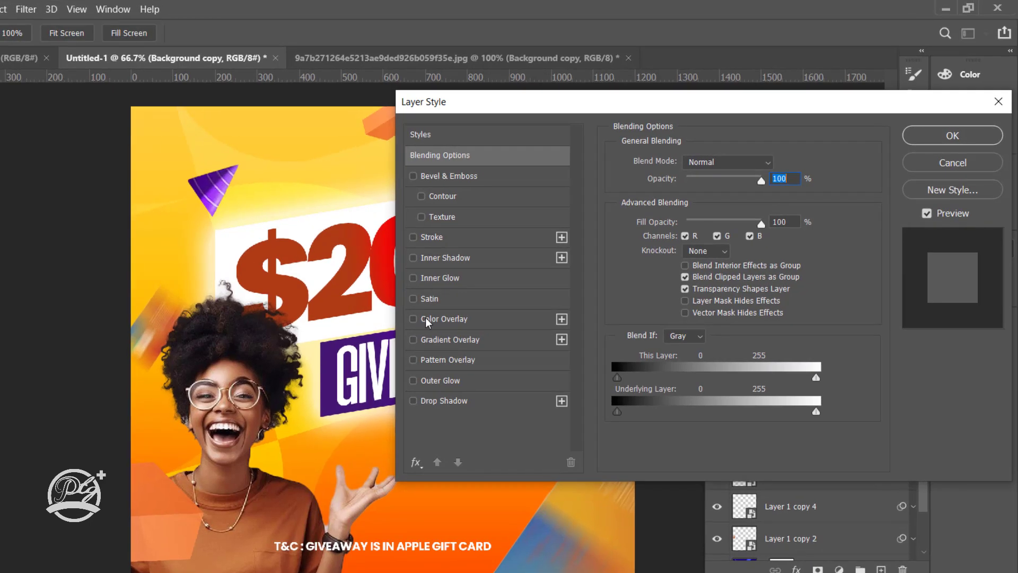
left_click(429, 319)
left_click(778, 161)
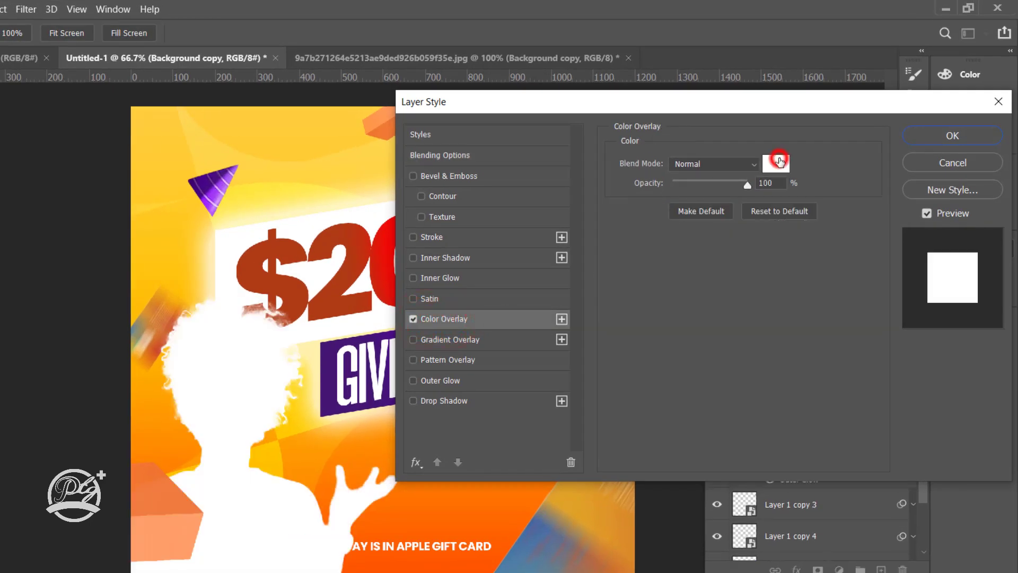
left_click(360, 449)
left_click(934, 252)
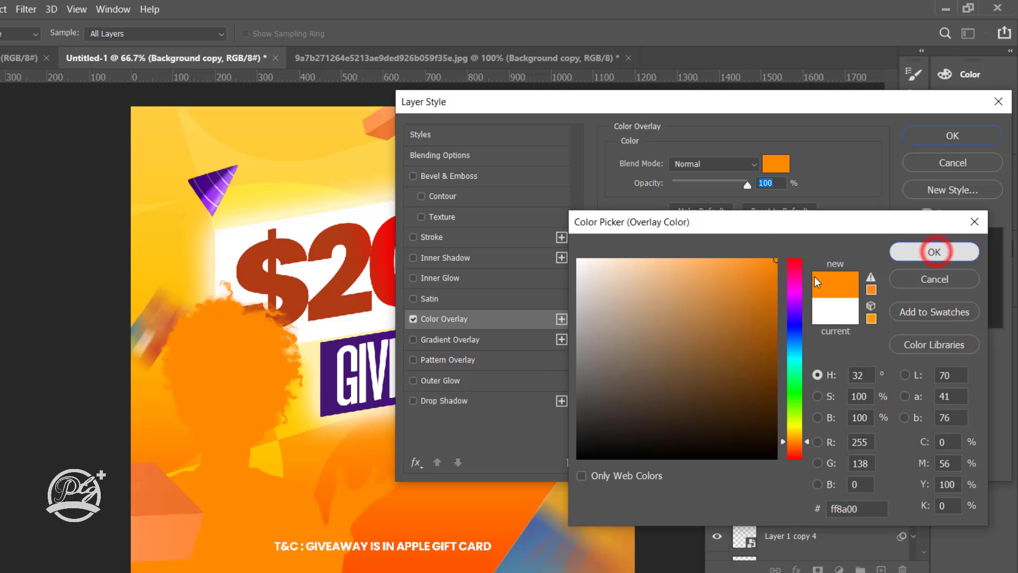
Set the orange Color Overlay on the woman's layer to Soft Light at 29% opacity, compare it off and on, and apply it.
left_click(710, 162)
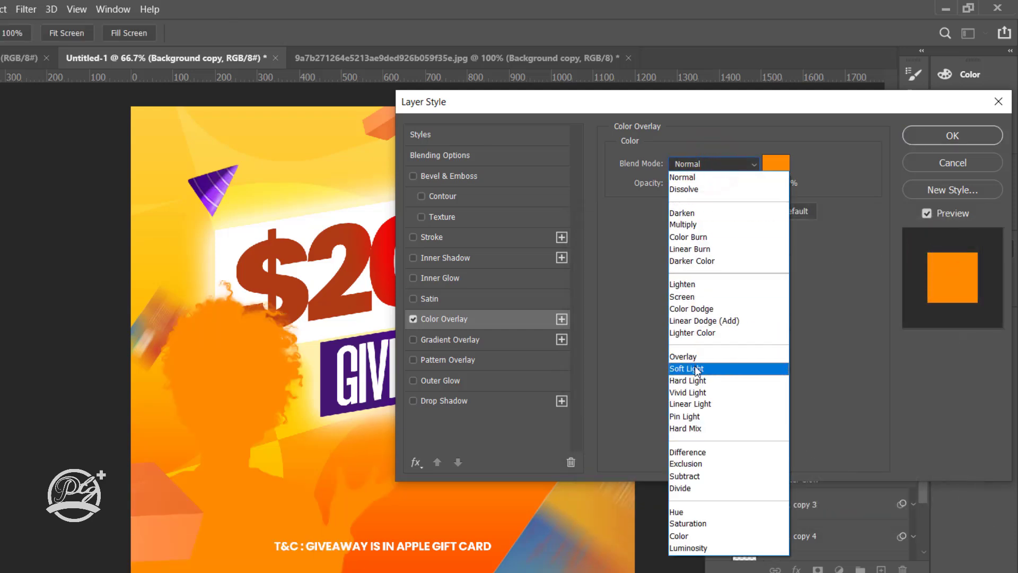
left_click(697, 371)
left_click_drag(703, 182, 694, 181)
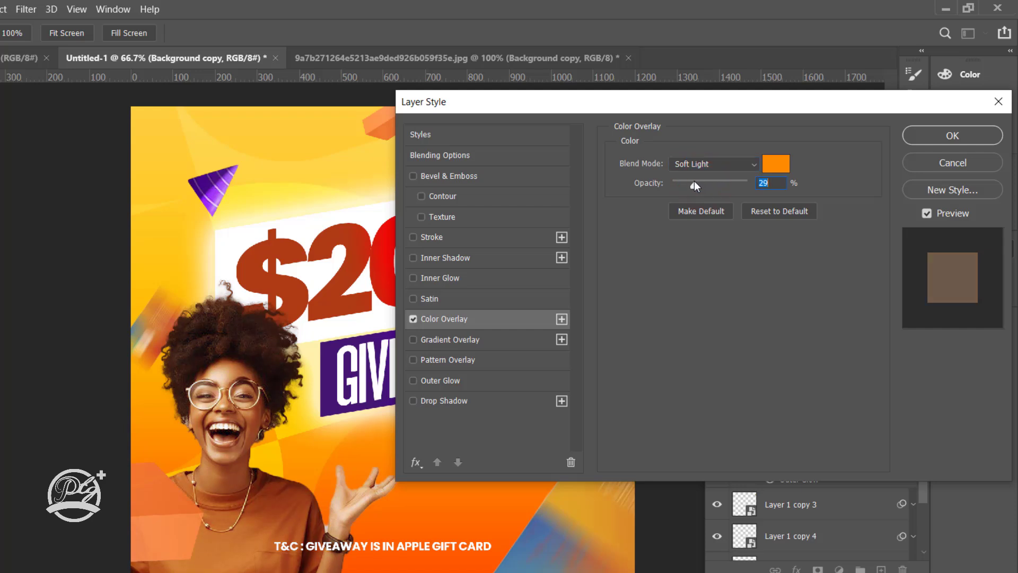
left_click(414, 319)
left_click(414, 319)
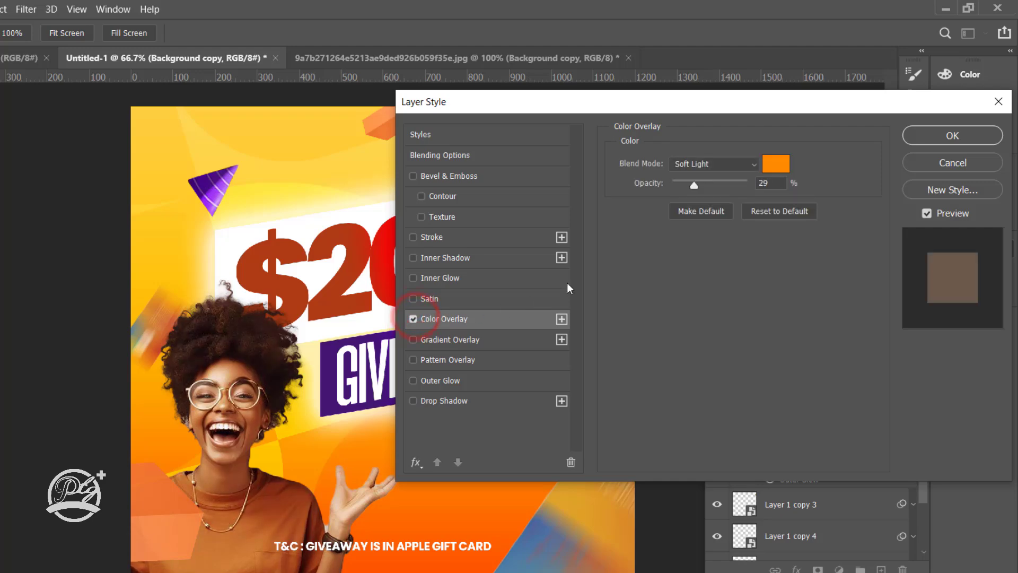
left_click(952, 136)
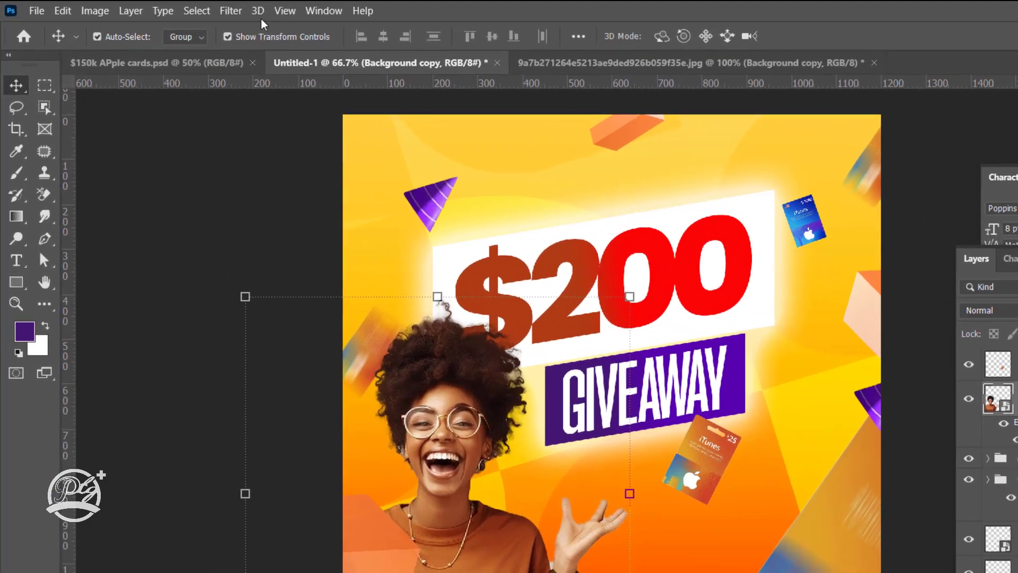
Open the Camera Raw Filter on the woman's layer and set Highlights -45, Shadows +67, Whites -40, Blacks +43 and Contrast +20.
left_click(182, 23)
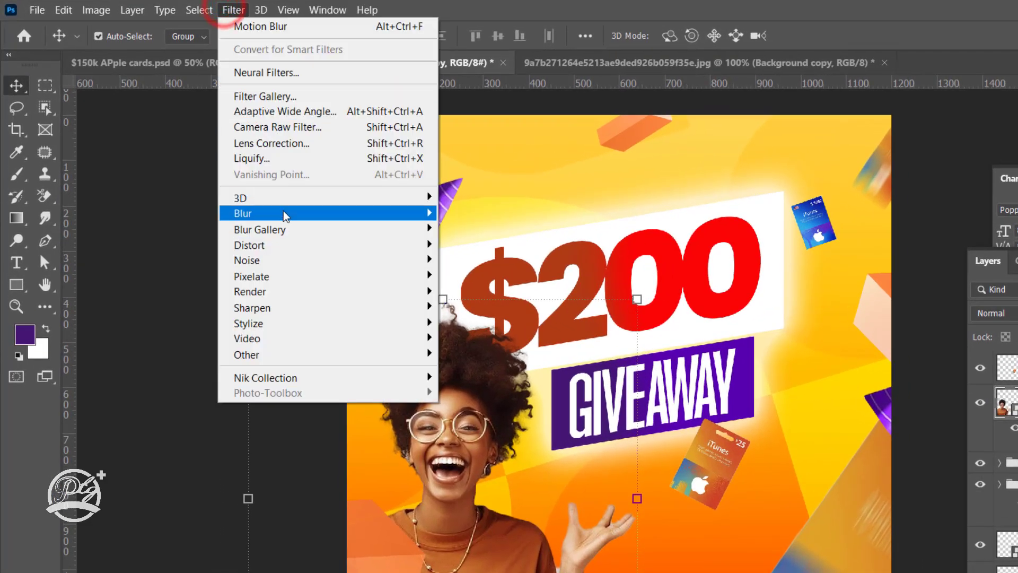
left_click(287, 127)
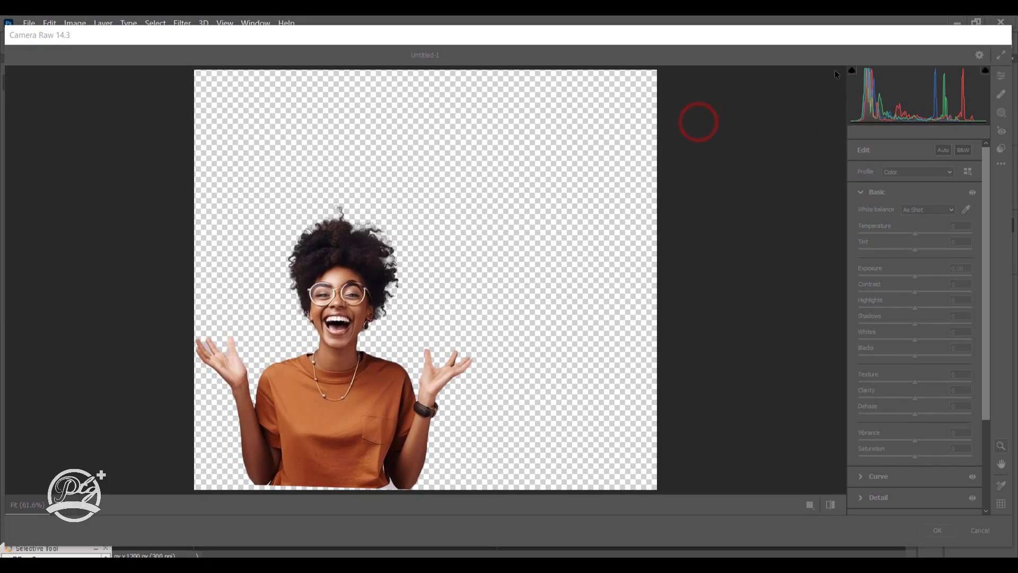
left_click(822, 41)
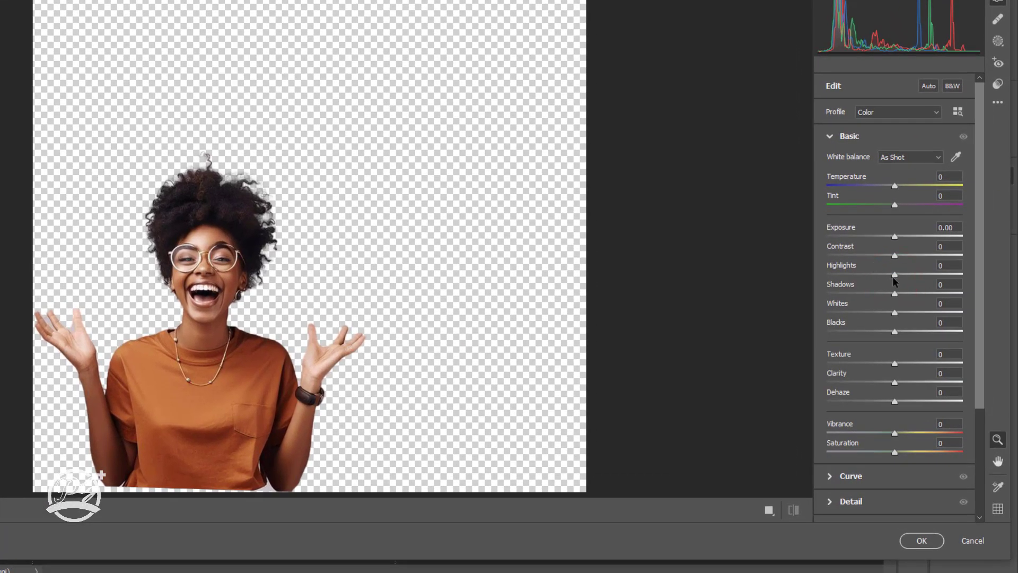
left_click_drag(895, 274, 923, 334)
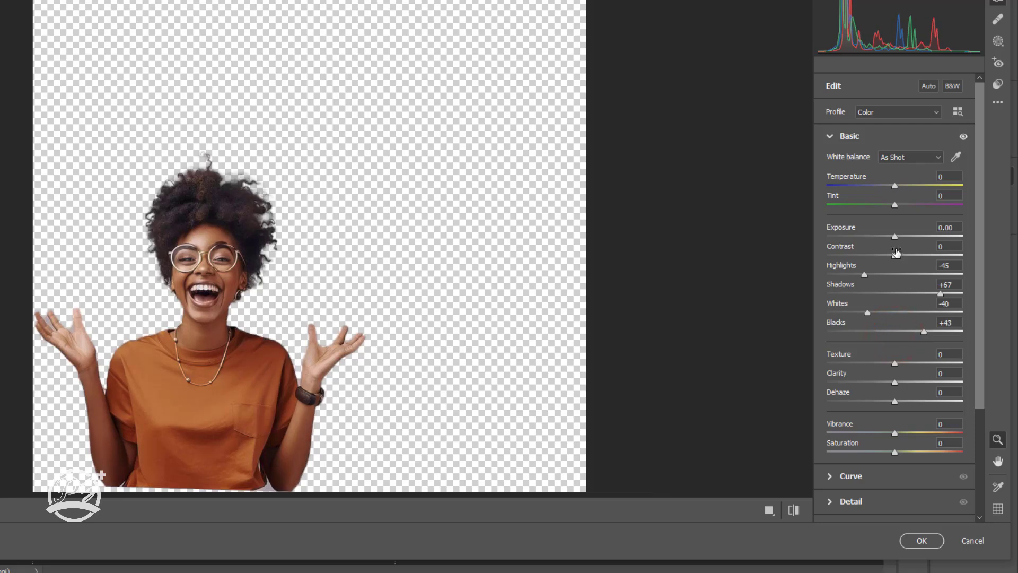
left_click_drag(896, 252, 907, 255)
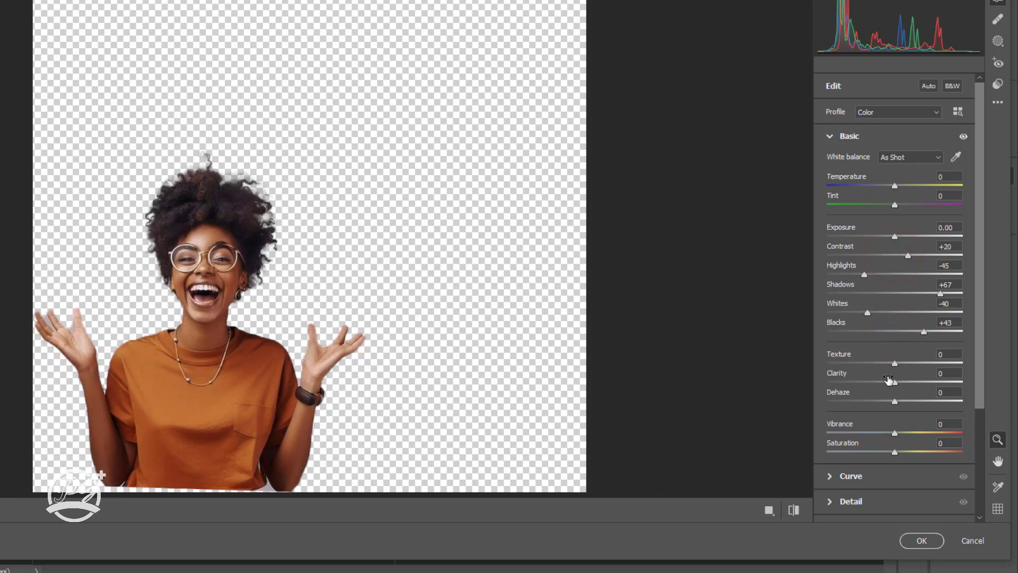
Set the woman's Camera Raw adjustments to Whites +48, Texture +10, Clarity +50, Dehaze +14 and Exposure +0.20.
left_click_drag(899, 387, 927, 387)
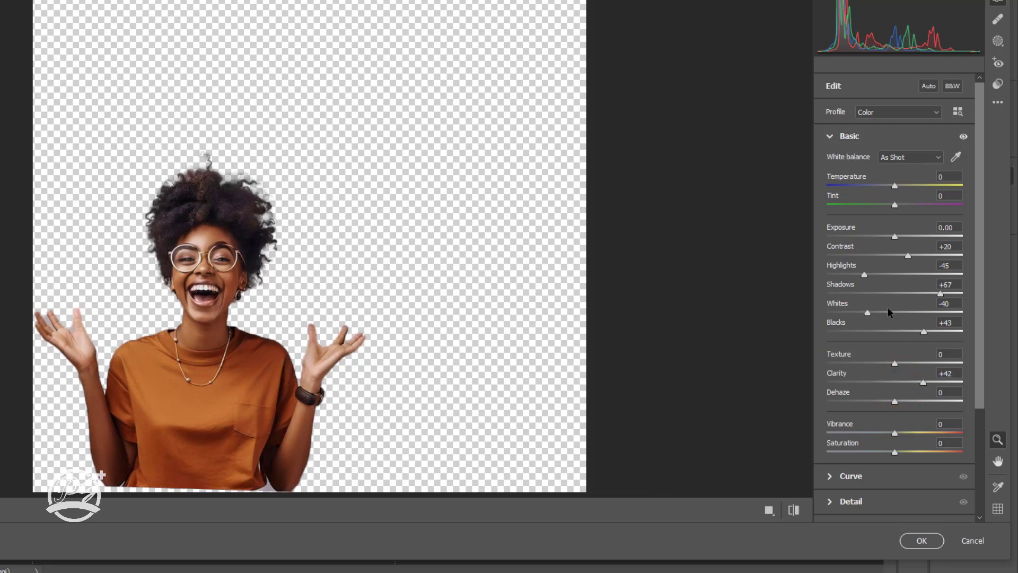
left_click_drag(867, 313, 866, 314)
left_click_drag(865, 312, 926, 312)
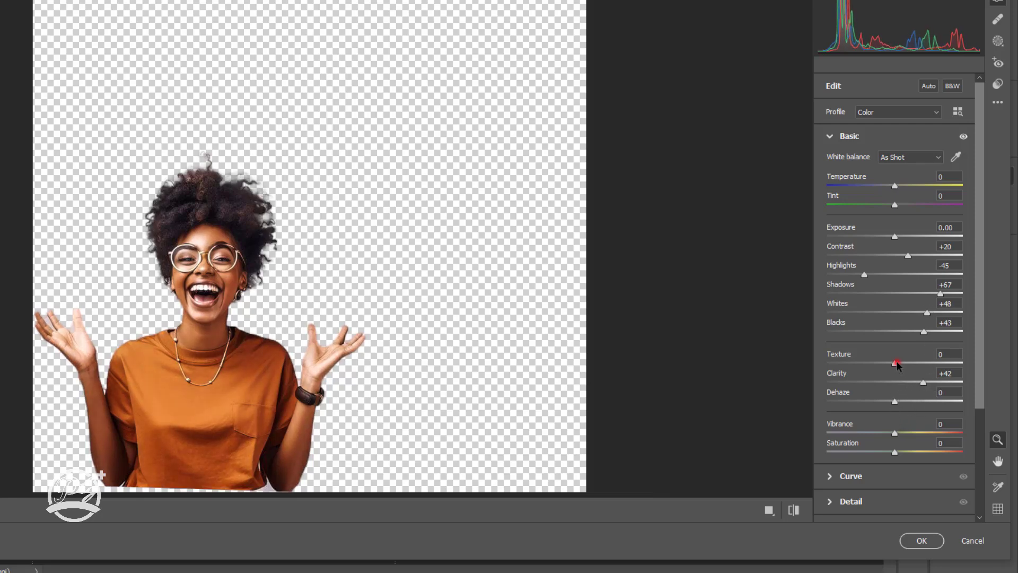
left_click_drag(898, 364, 906, 403)
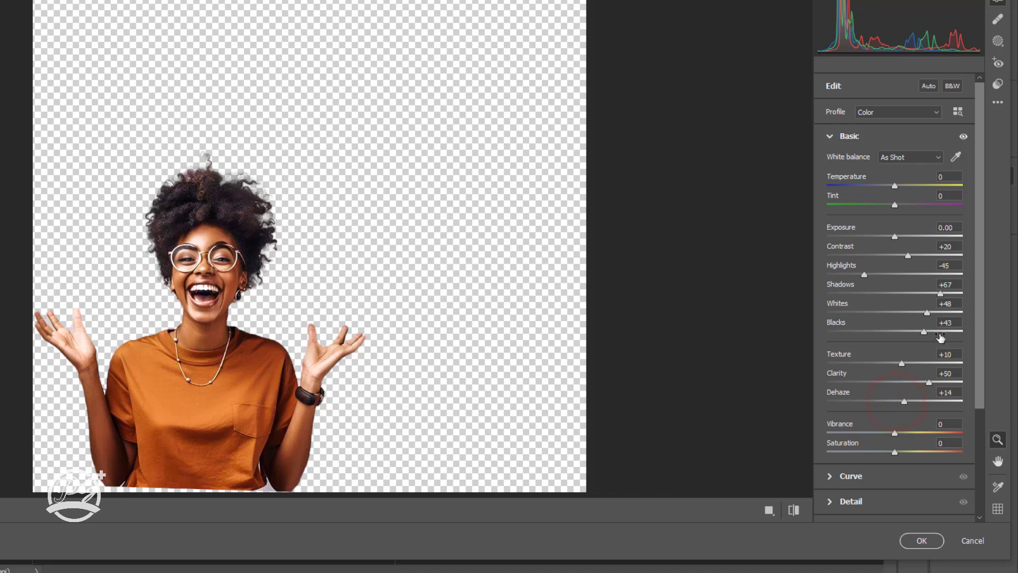
left_click_drag(981, 264, 981, 267)
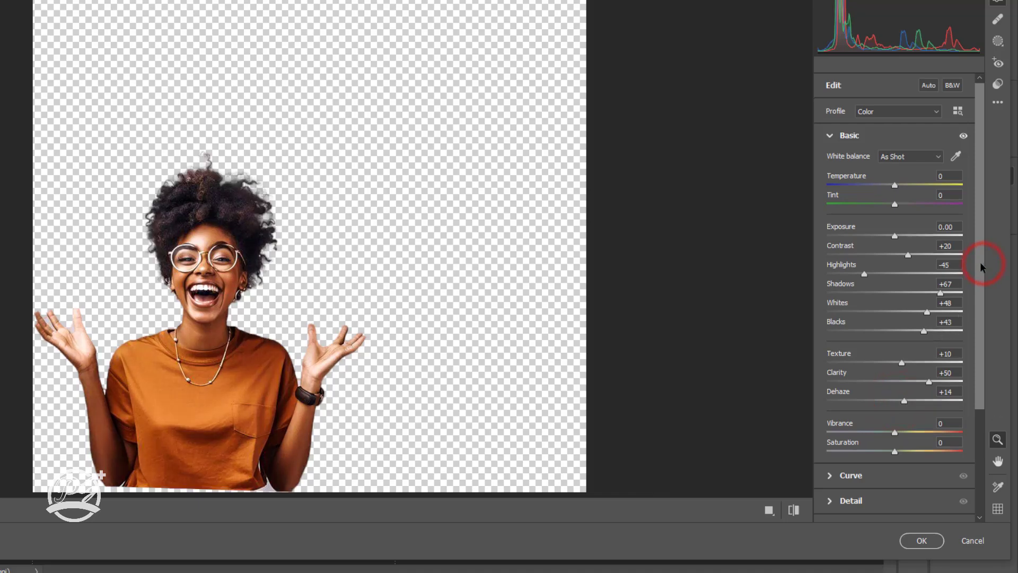
left_click_drag(895, 235, 898, 236)
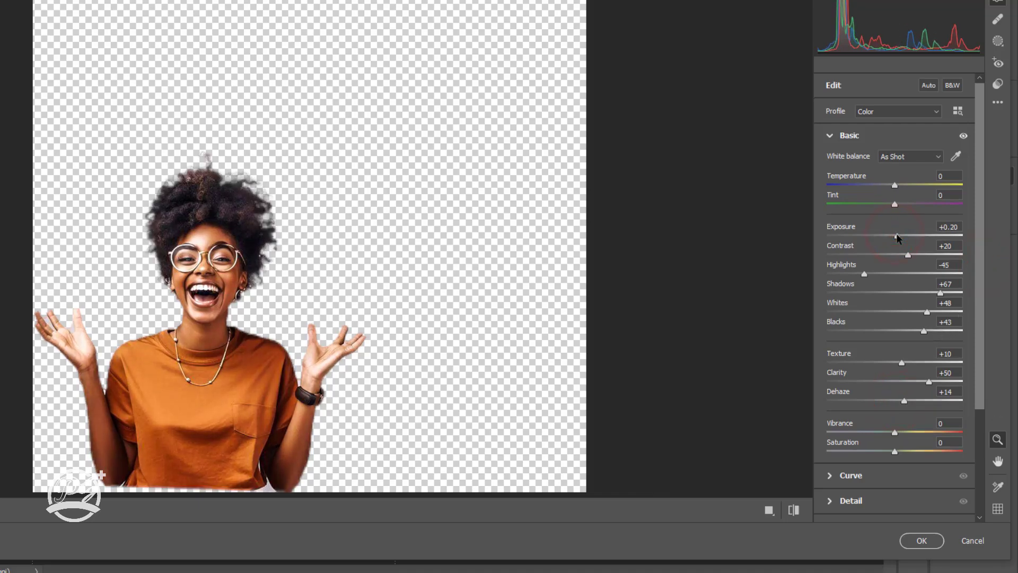
Set Sharpening to 32 in the Camera Raw Detail settings, compare the before and after views, and apply the filter.
left_click_drag(982, 253, 982, 366)
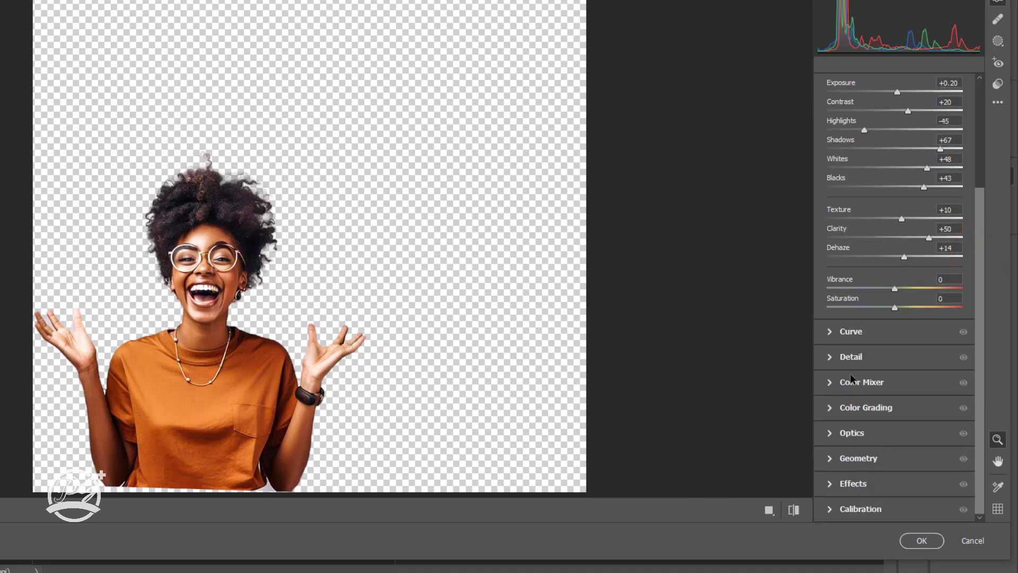
left_click(830, 356)
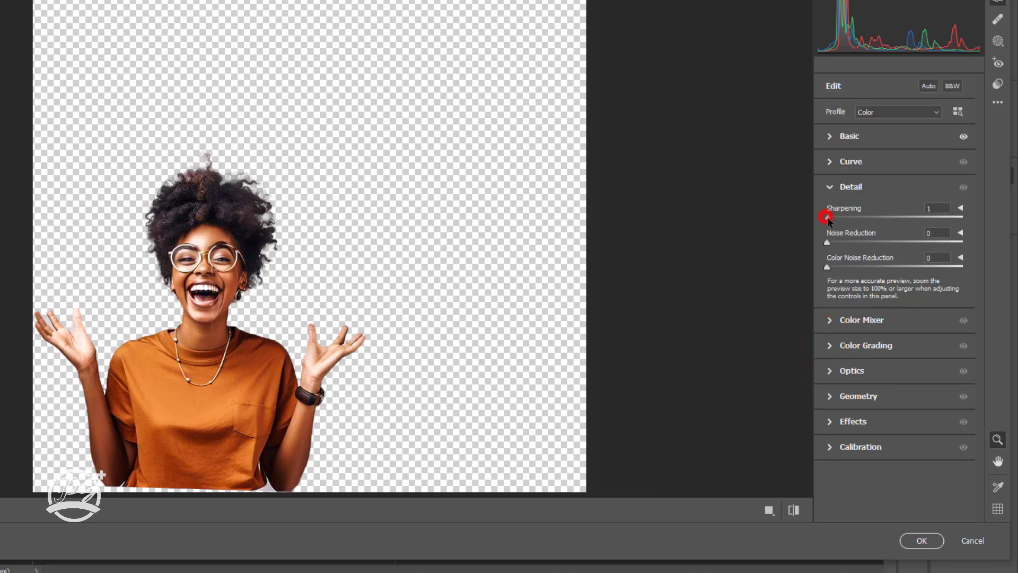
left_click_drag(828, 220, 855, 218)
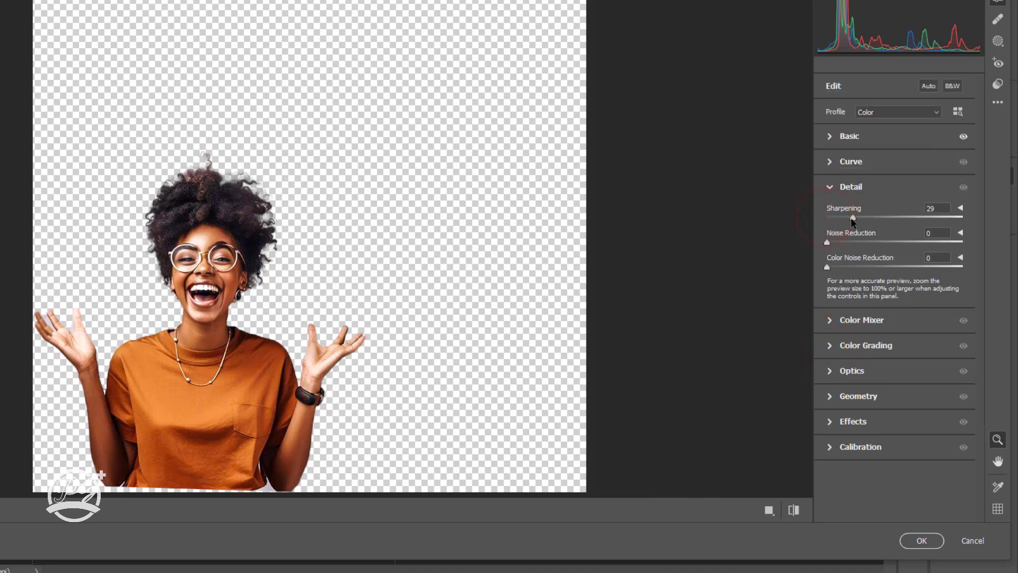
left_click(794, 511)
left_click(795, 511)
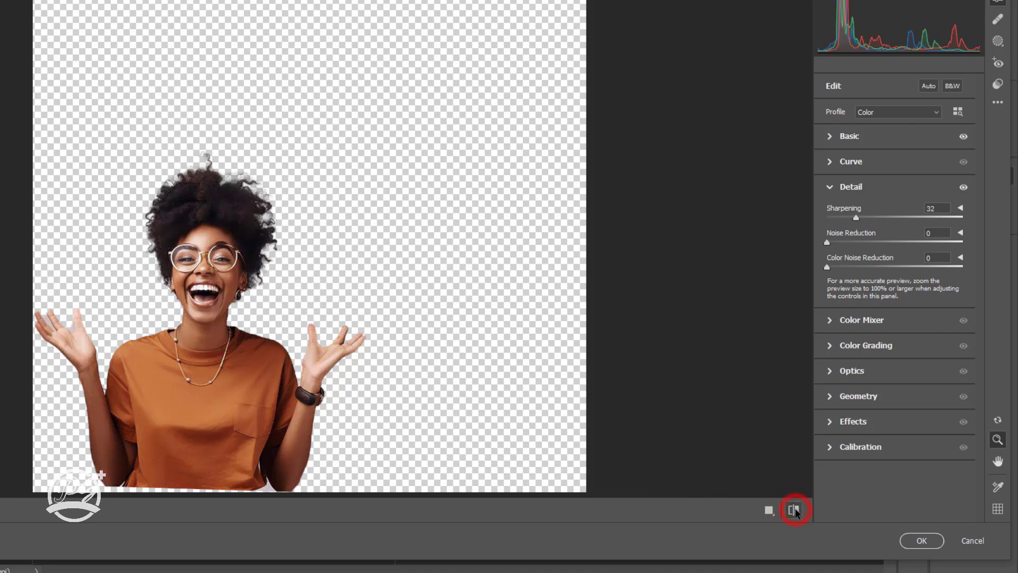
left_click(793, 510)
left_click(918, 540)
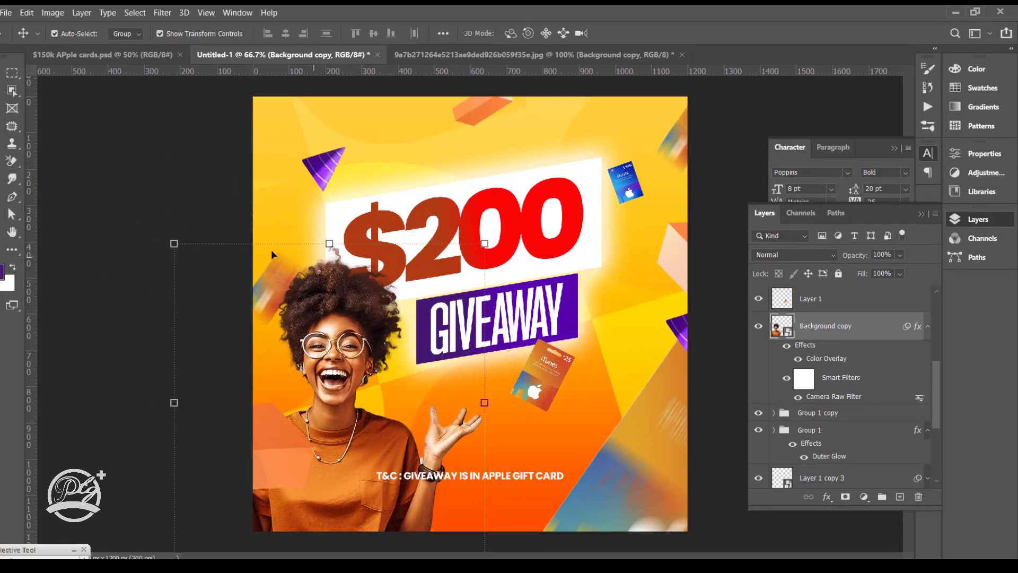
left_click(171, 167)
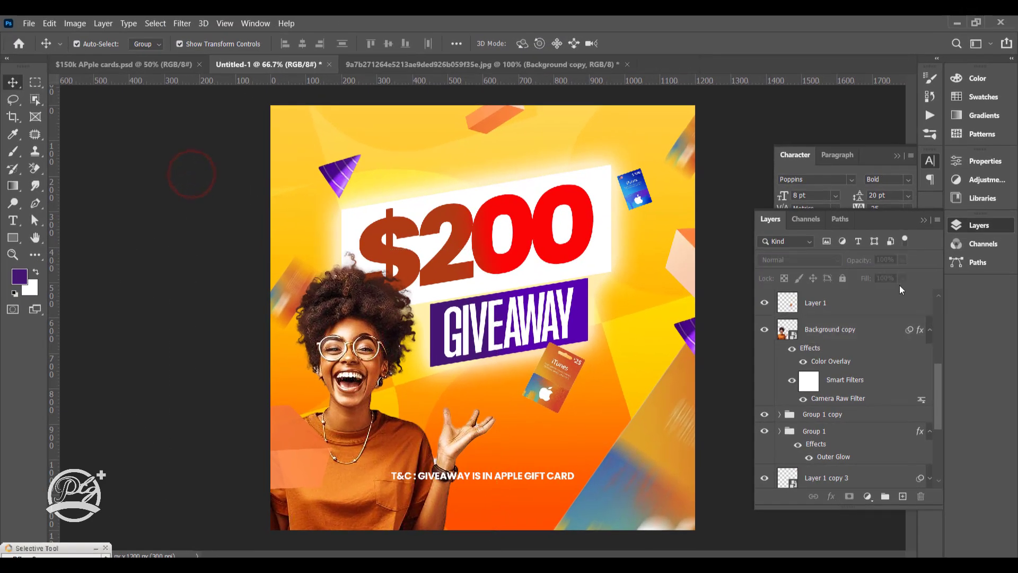
scroll(938, 381, "down", 5)
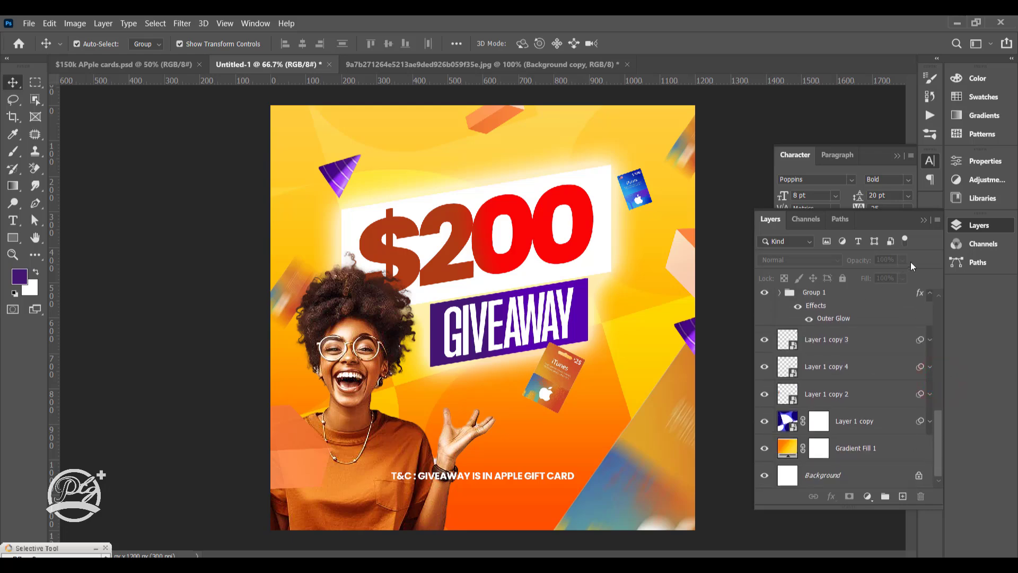
left_click(923, 220)
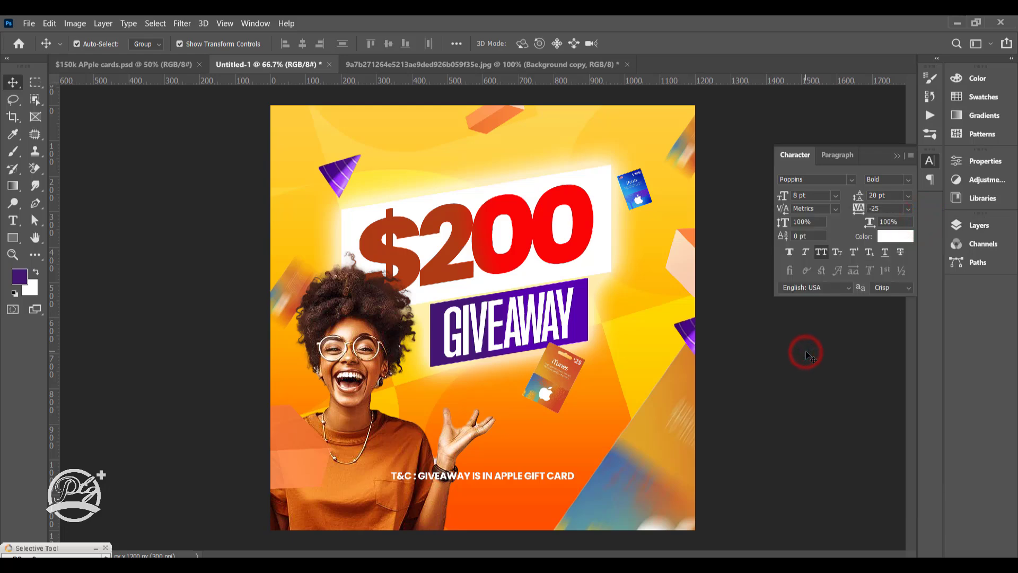
key("ctrl+minus")
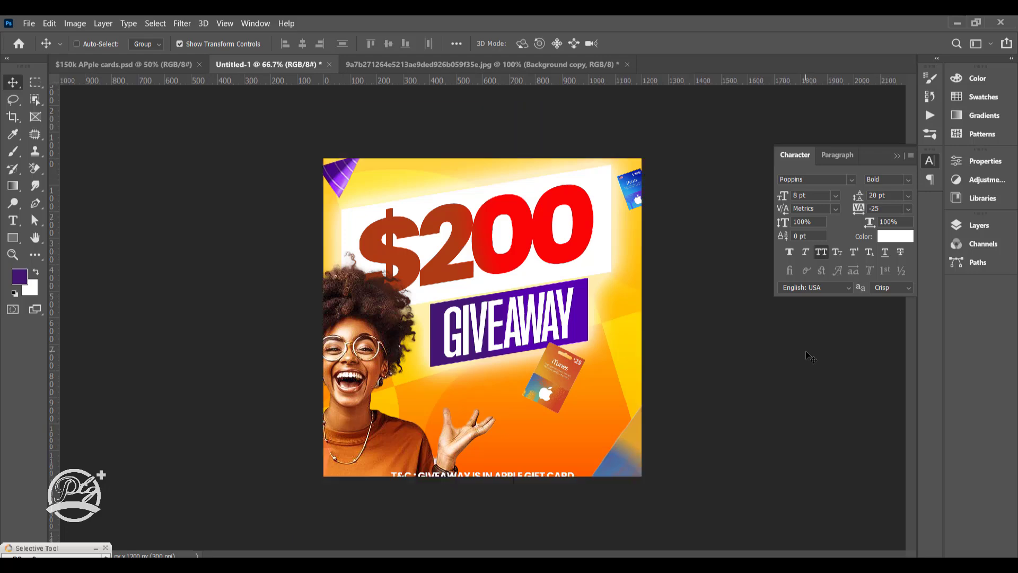
key("ctrl+plus")
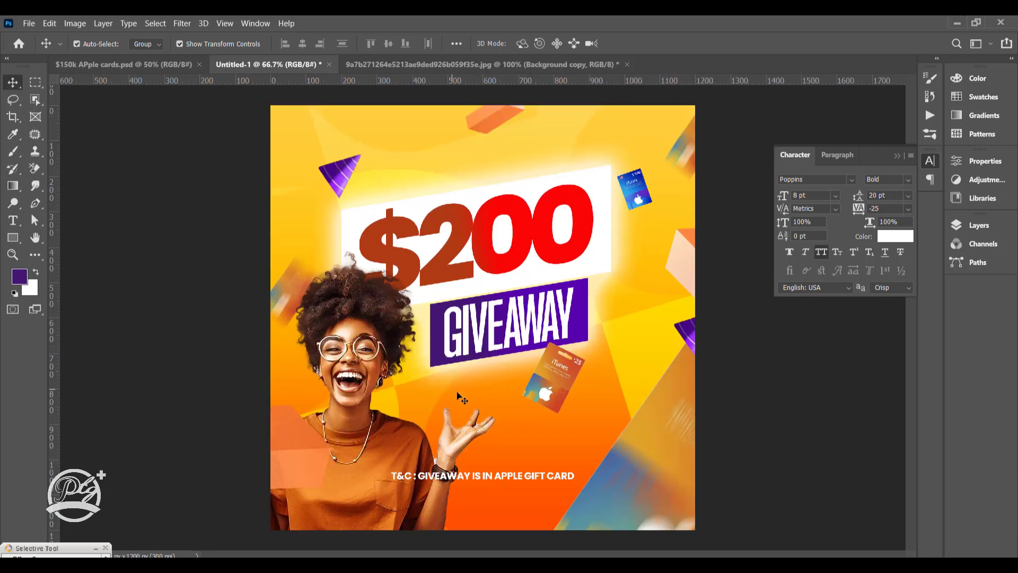
Break the T&C text into two lines after GIVEAWAY and set its leading to 6 pt.
left_click(480, 480)
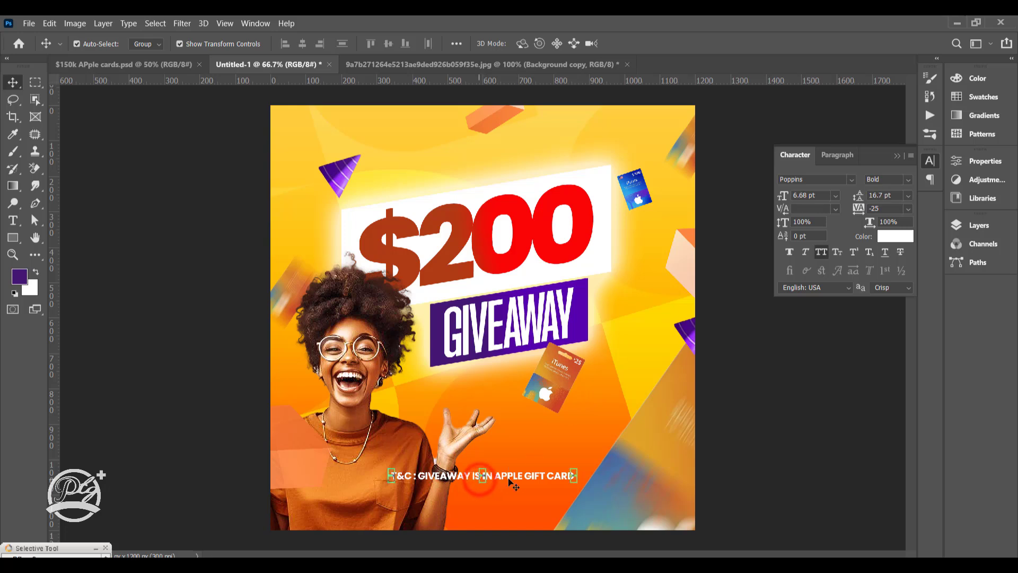
double_click(513, 478)
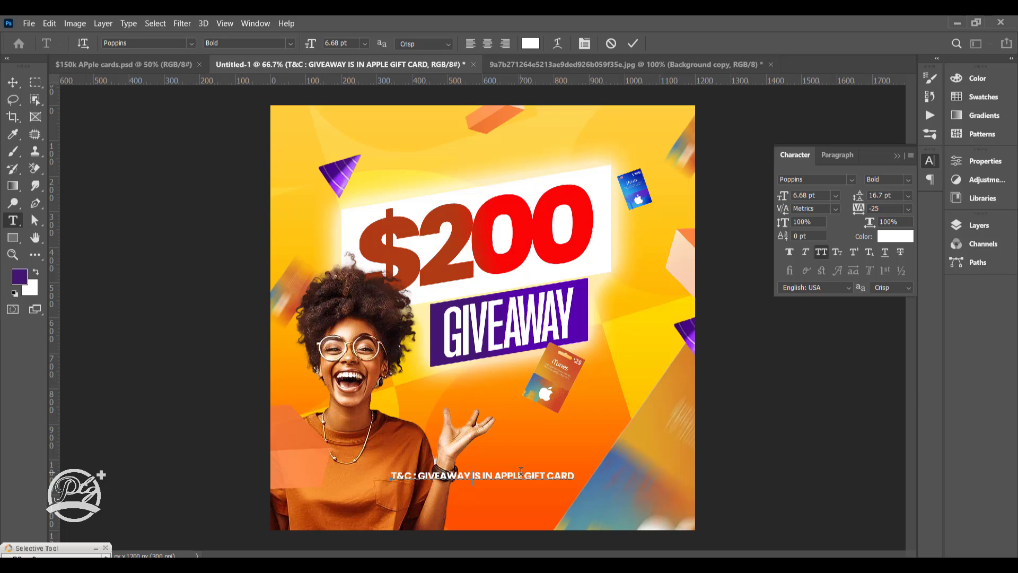
key("Return")
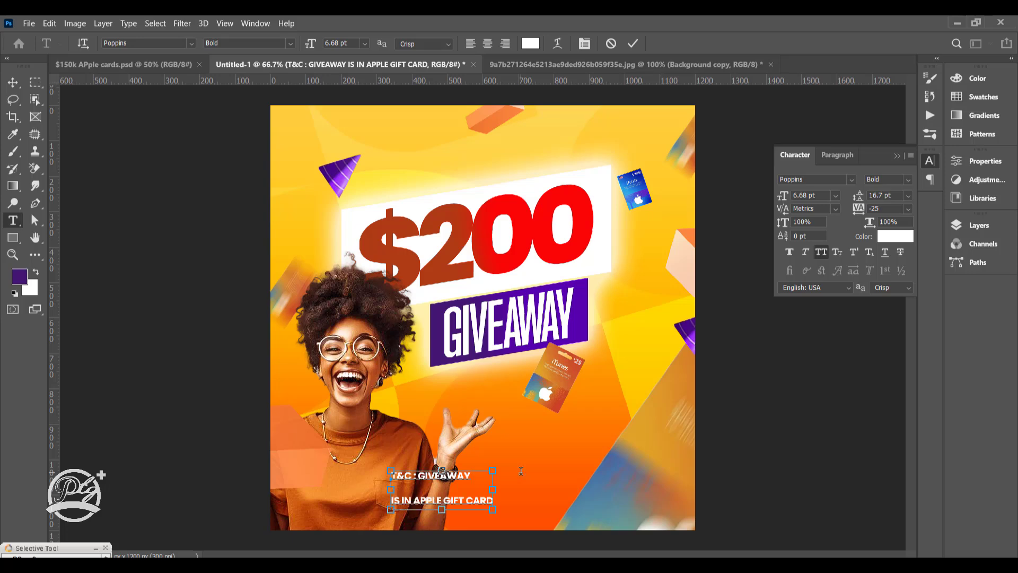
key("ctrl+a")
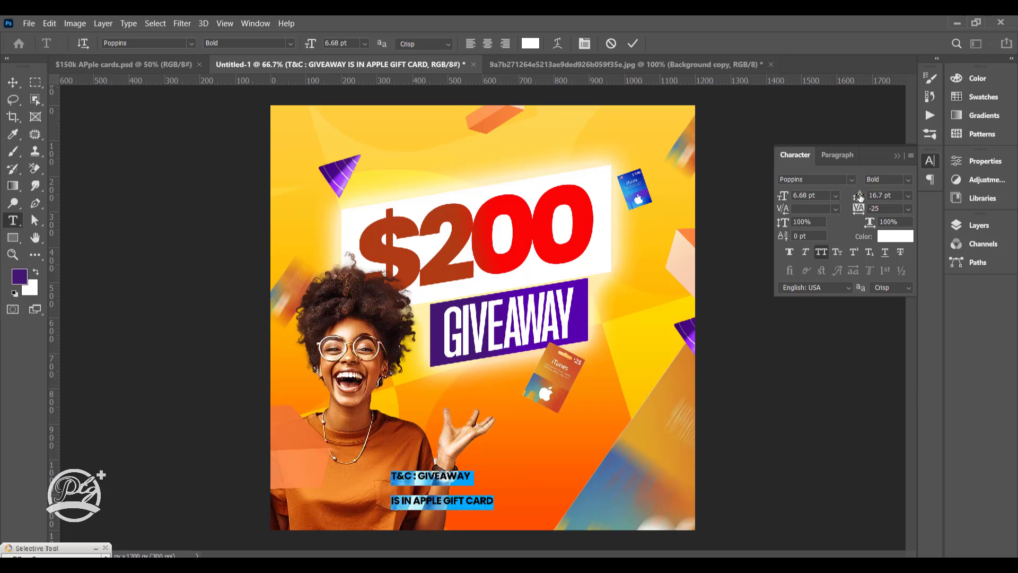
left_click_drag(860, 196, 853, 196)
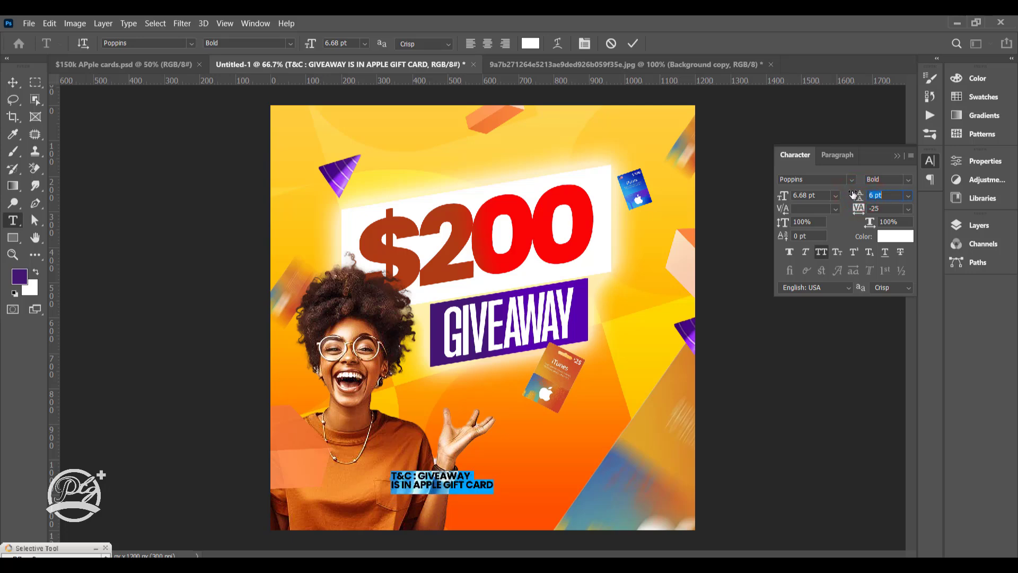
Move the two-line T&C text beside the woman's wristwatch, clear of her arm, and scale it to 86.86%.
left_click(13, 82)
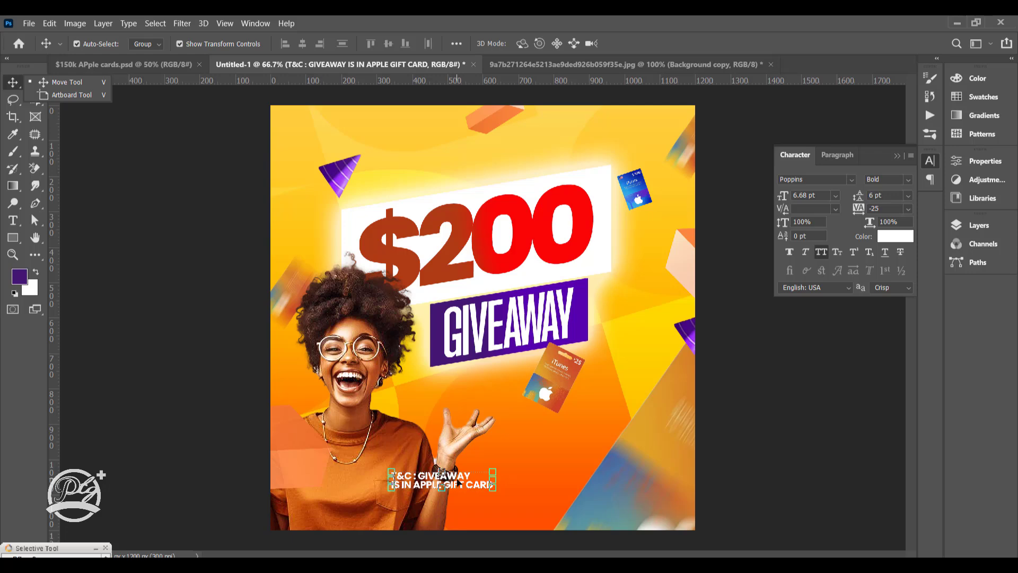
left_click_drag(455, 483, 562, 492)
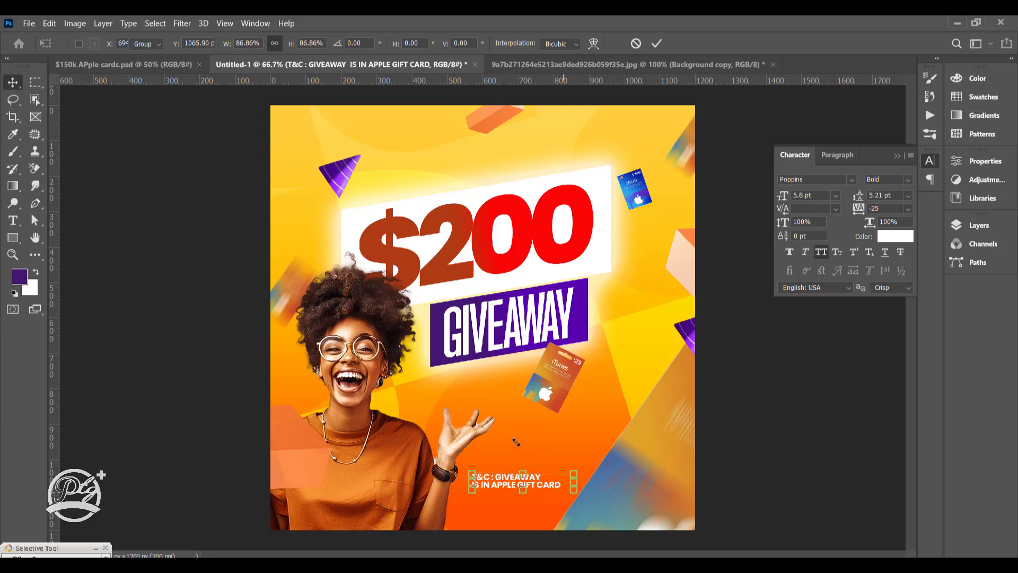
key("Return")
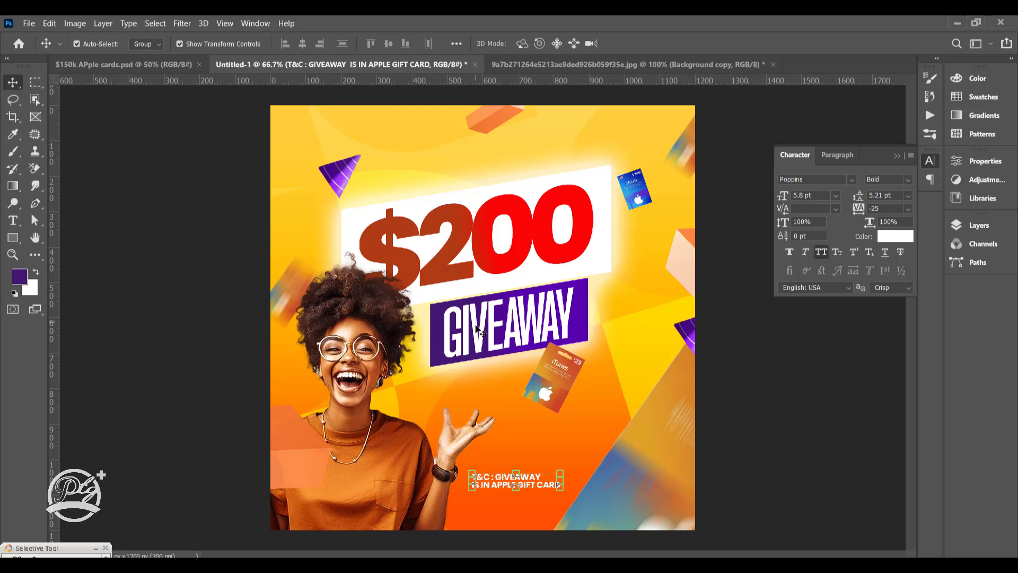
Hide every layer except the white Background layer.
left_click(896, 156)
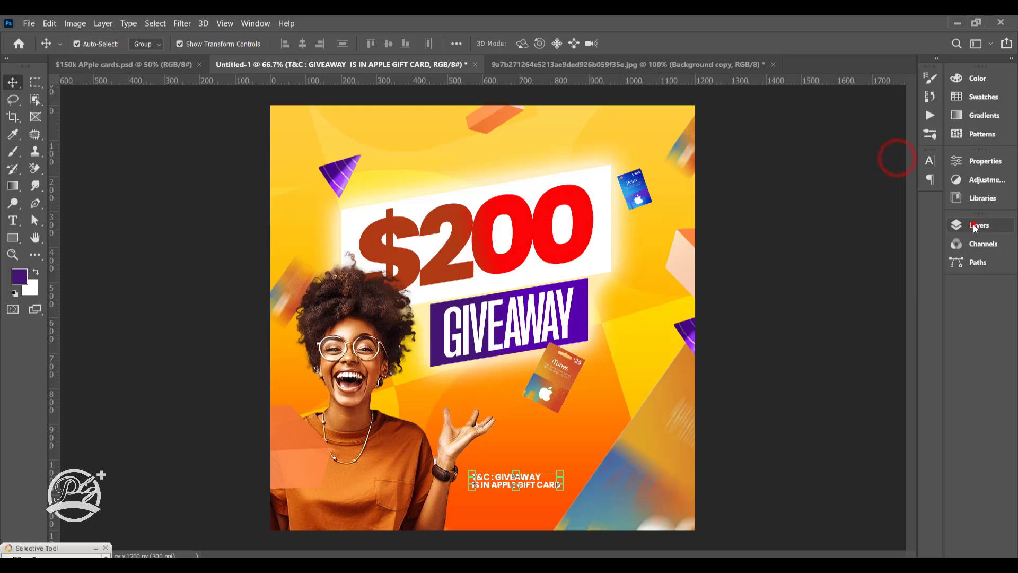
left_click(975, 225)
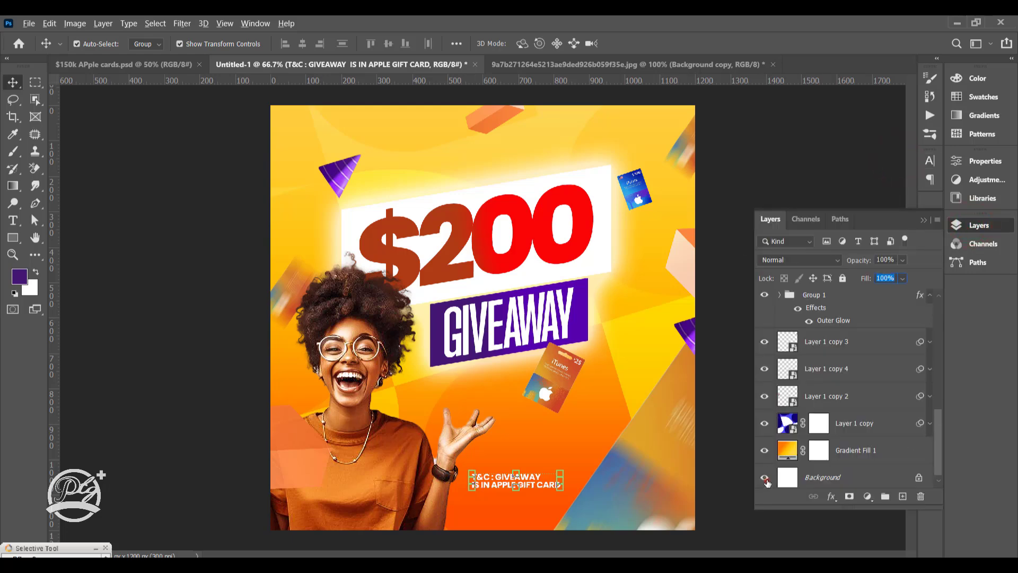
left_click(764, 478, "alt")
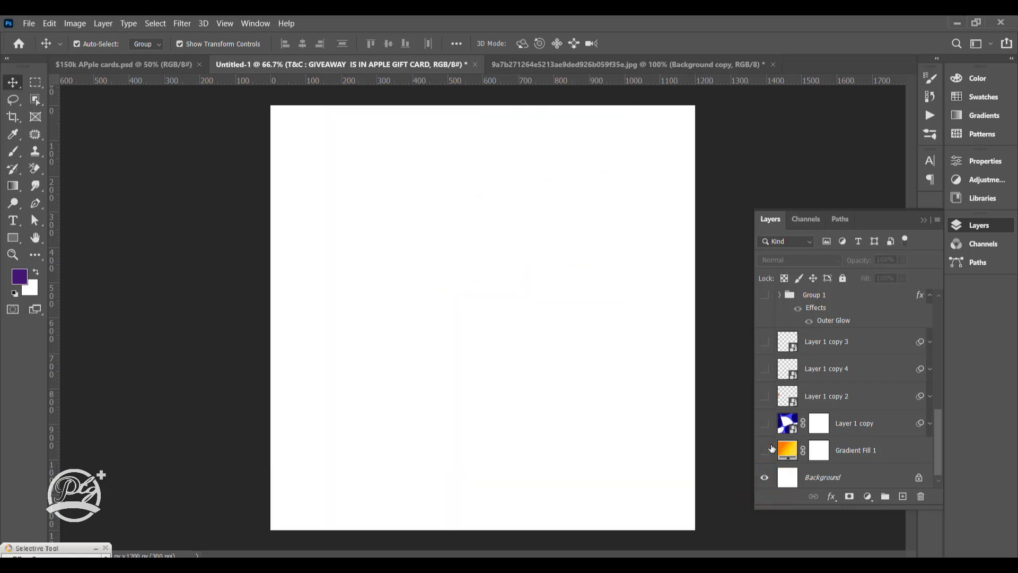
Show the gradient fill, the patterned Layer 1 copy, Layer 1 copies 2, 4 and 3, and the Group 1 headline.
left_click(765, 451)
left_click(764, 423)
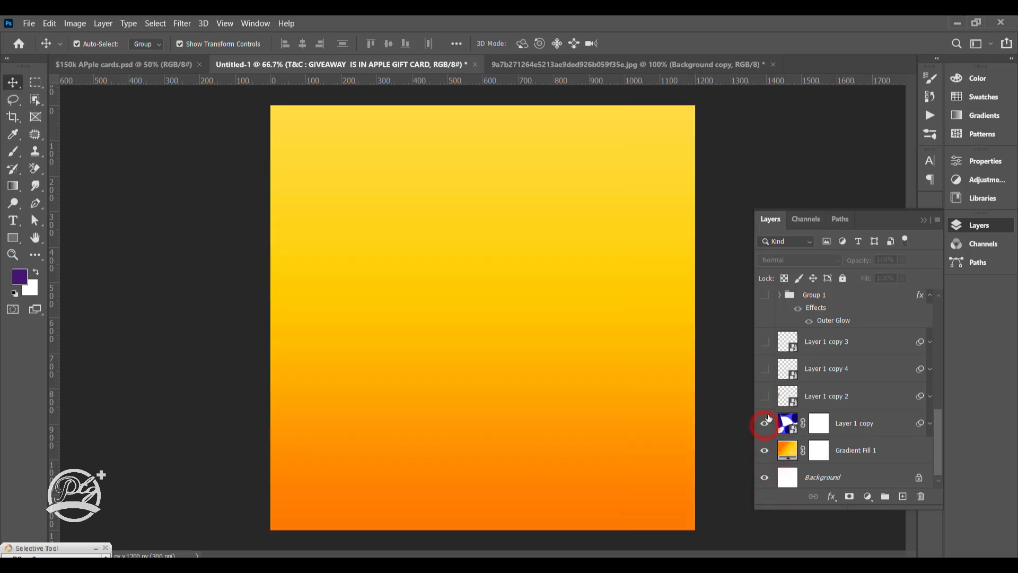
left_click(764, 369)
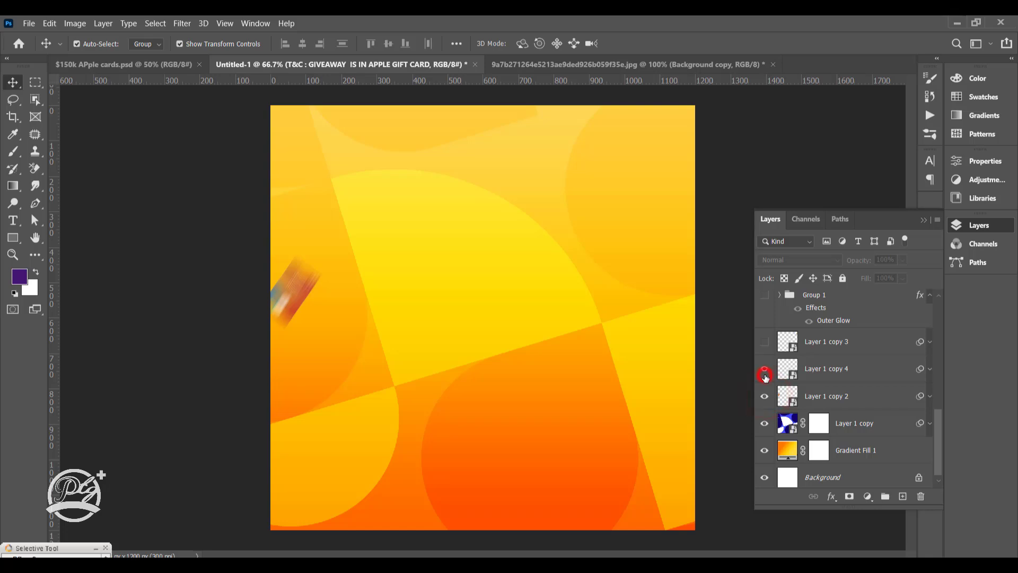
left_click(764, 341)
left_click(764, 294)
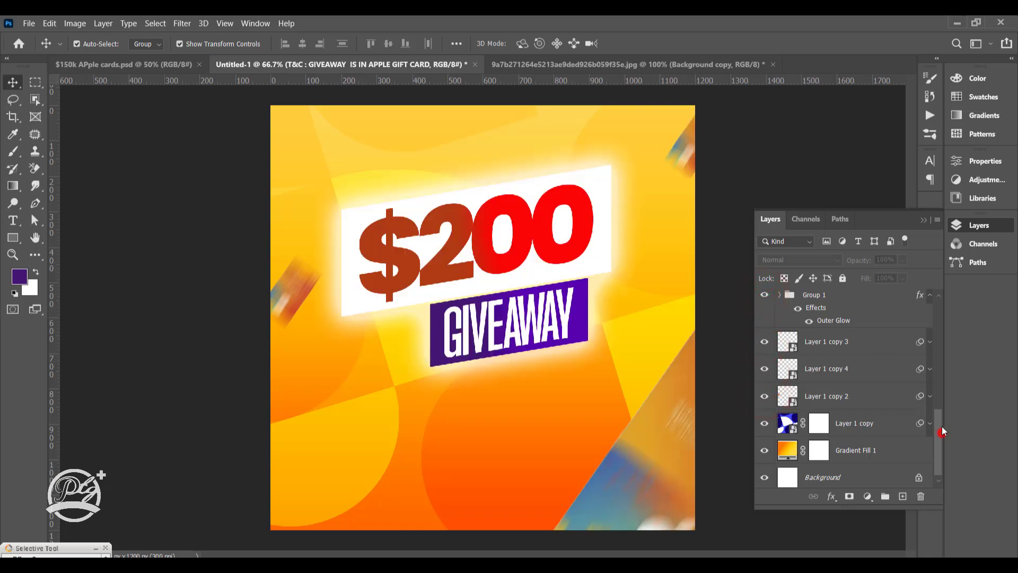
Show Group 1 copy, then expand it to check its contents and collapse it again.
left_click_drag(942, 431, 944, 409)
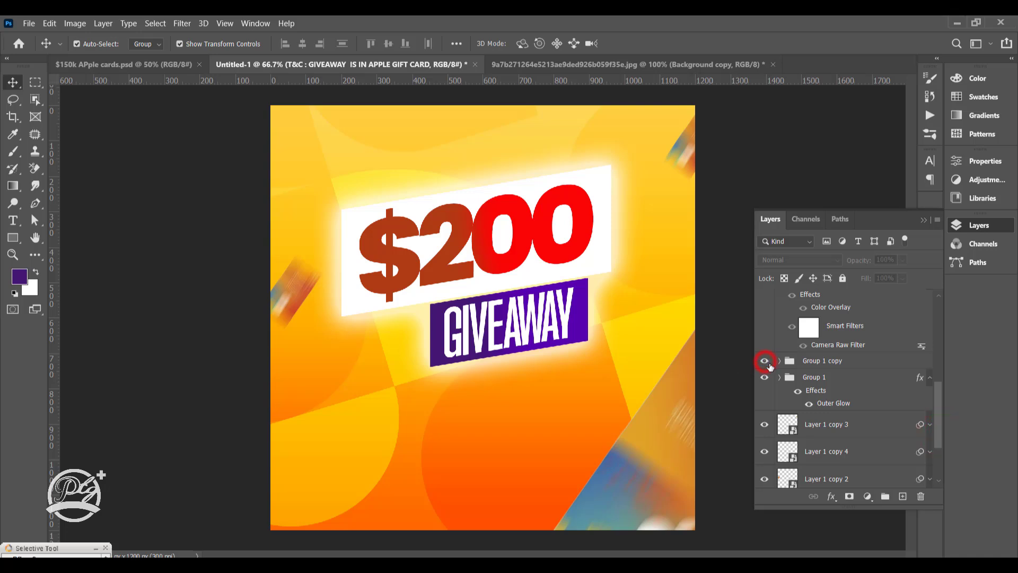
left_click(824, 365)
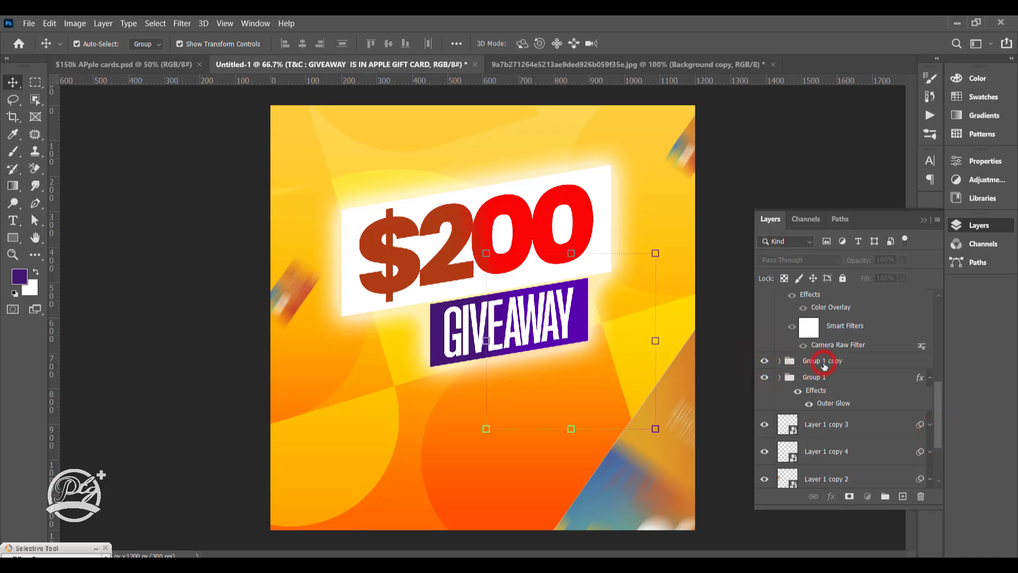
left_click(776, 361)
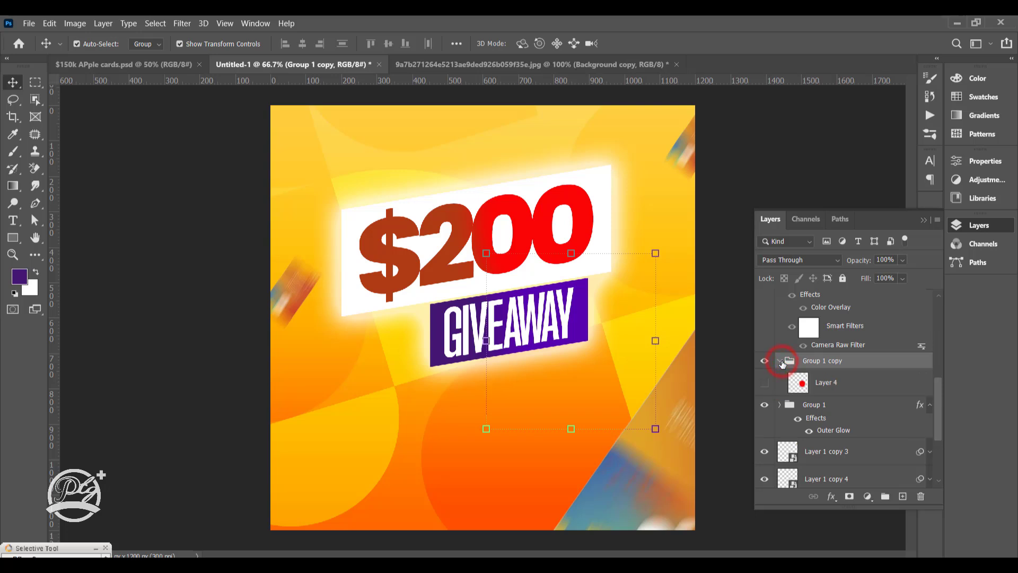
left_click(777, 361)
Show the woman cutout with its effects list collapsed, plus Layer 1, Layer 3 and the T&C text.
left_click_drag(938, 402, 938, 384)
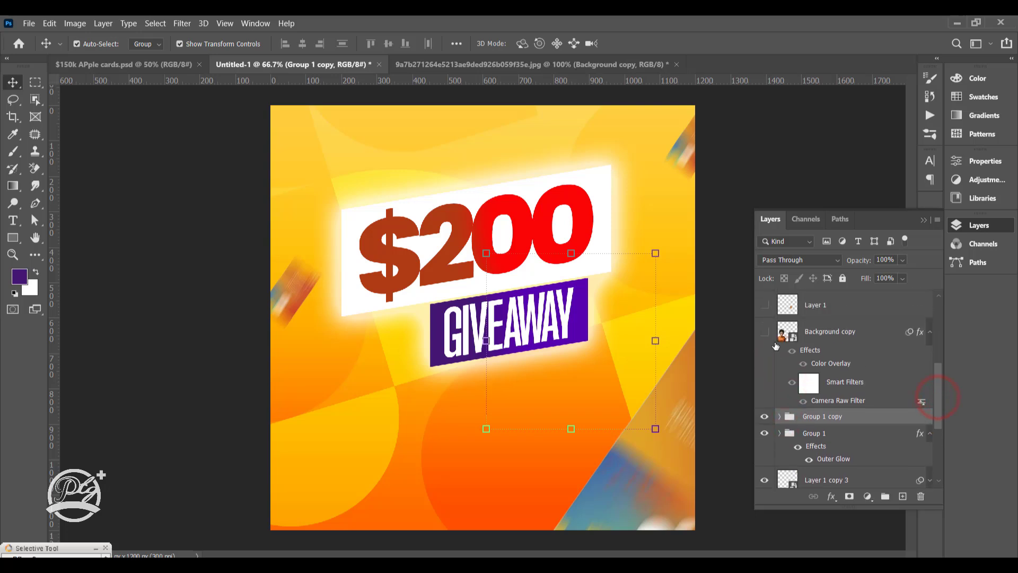
left_click(930, 332)
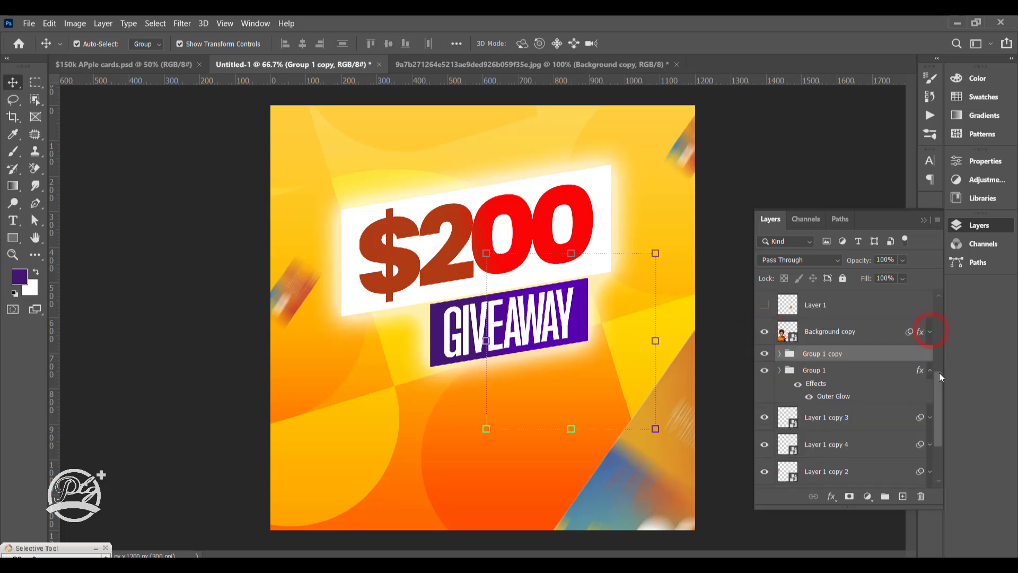
left_click_drag(943, 389, 932, 367)
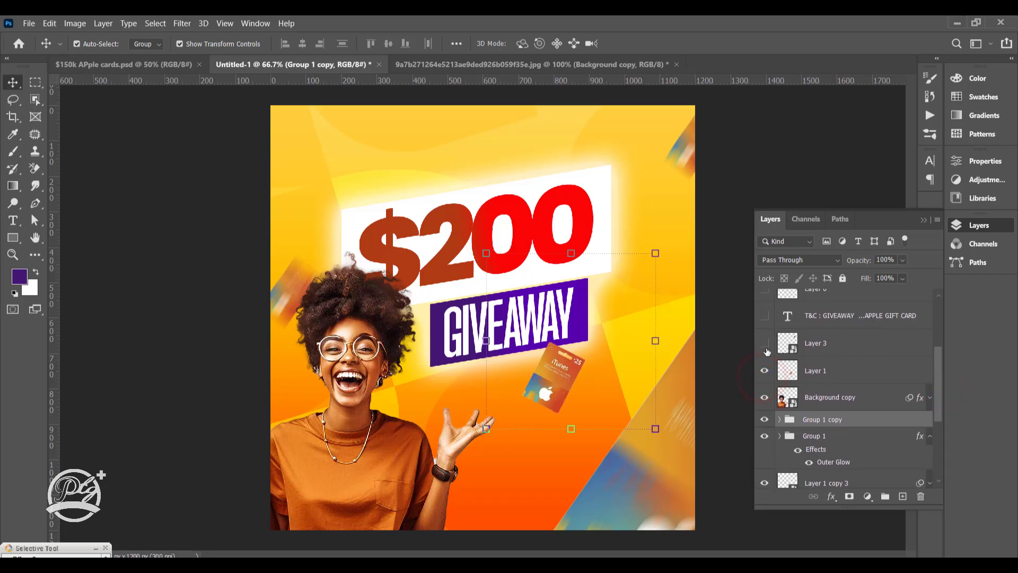
left_click(764, 315)
Show Layer 6, Layer 6 copy and Vector Smart Object copies 2, 4 and 3, and collapse the layer list.
left_click_drag(941, 386, 941, 354)
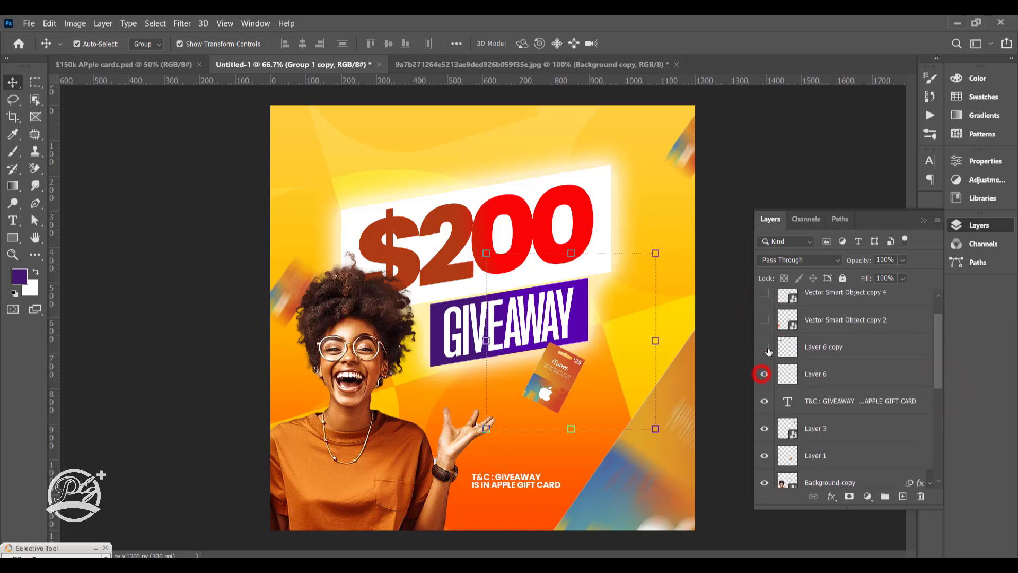
left_click(765, 347)
left_click(765, 320)
left_click(765, 292)
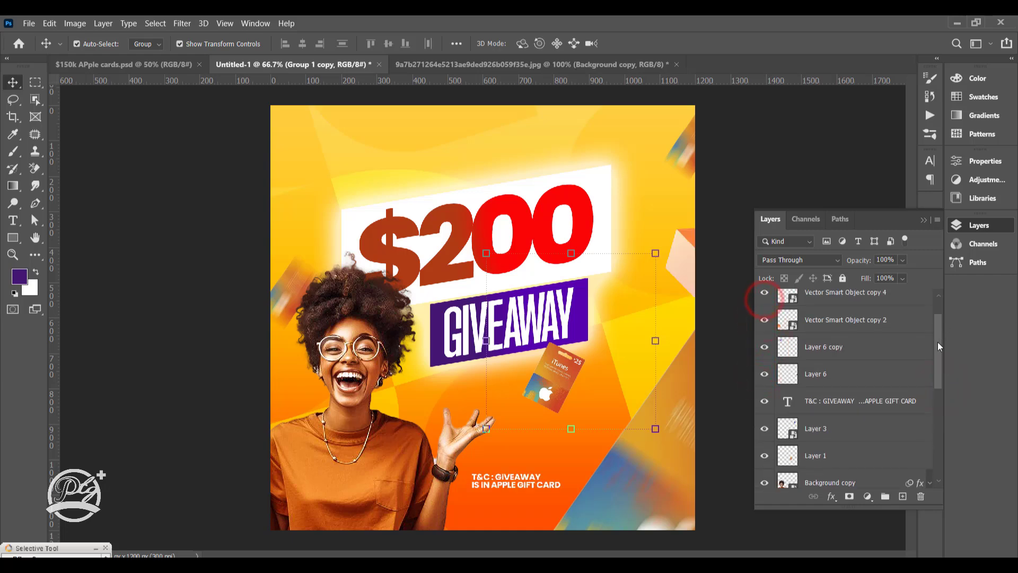
left_click_drag(938, 346, 938, 334)
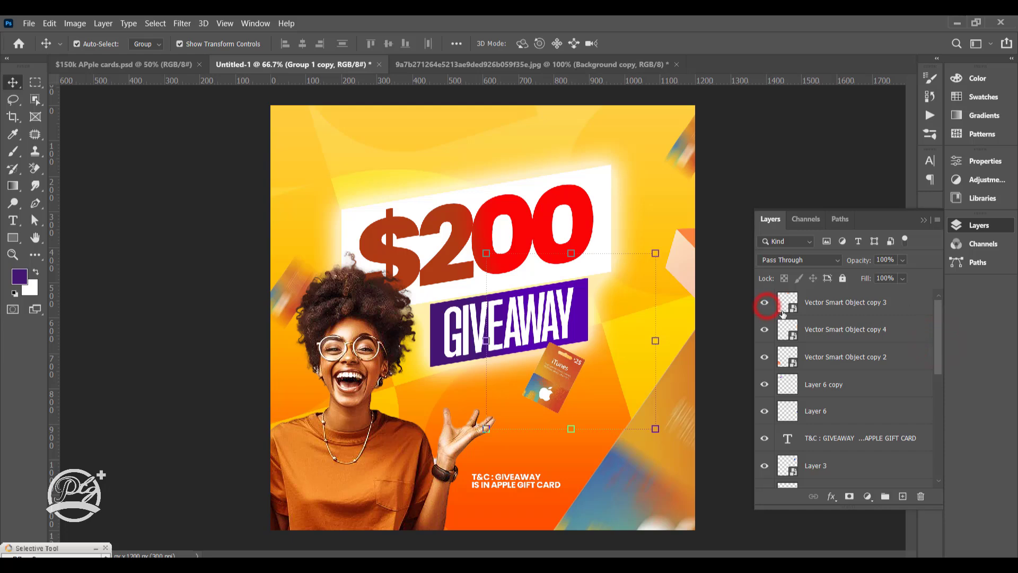
left_click(765, 302)
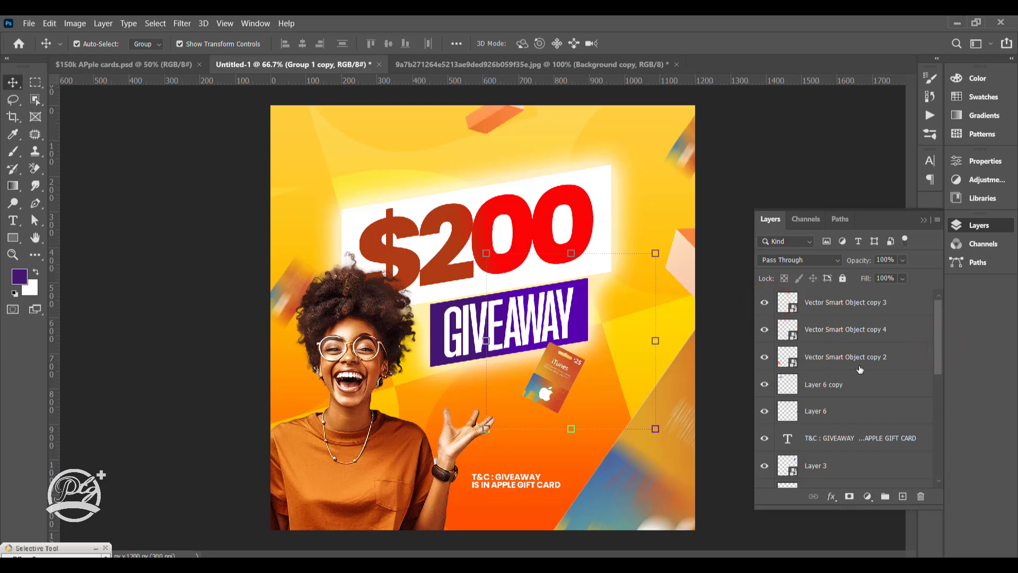
left_click_drag(938, 334, 943, 370)
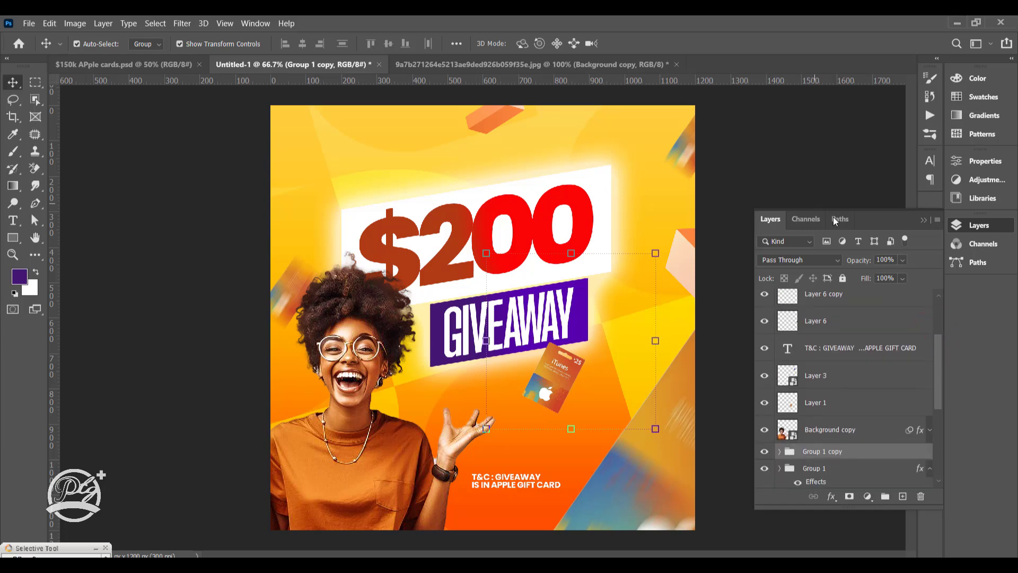
left_click(920, 220)
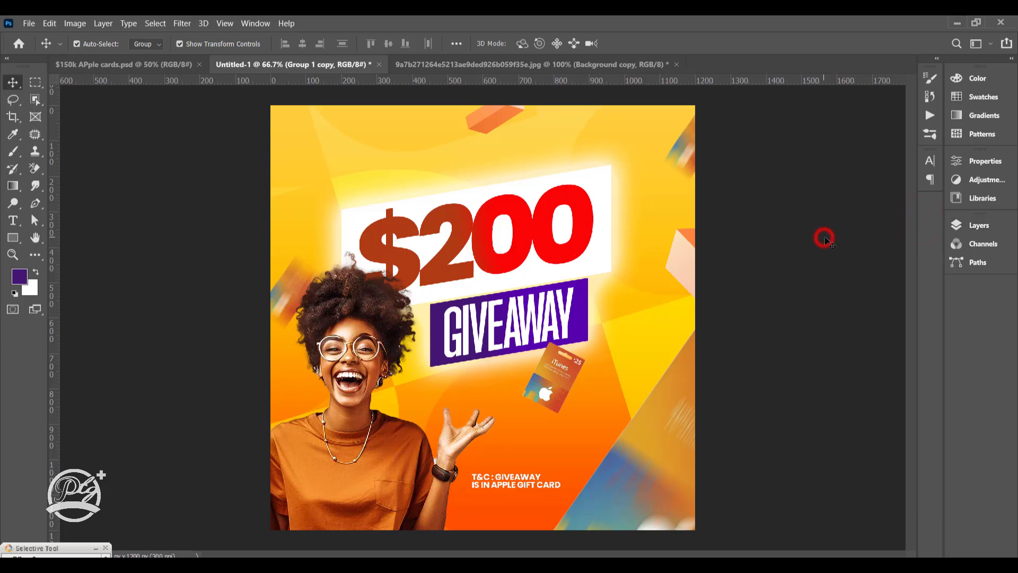